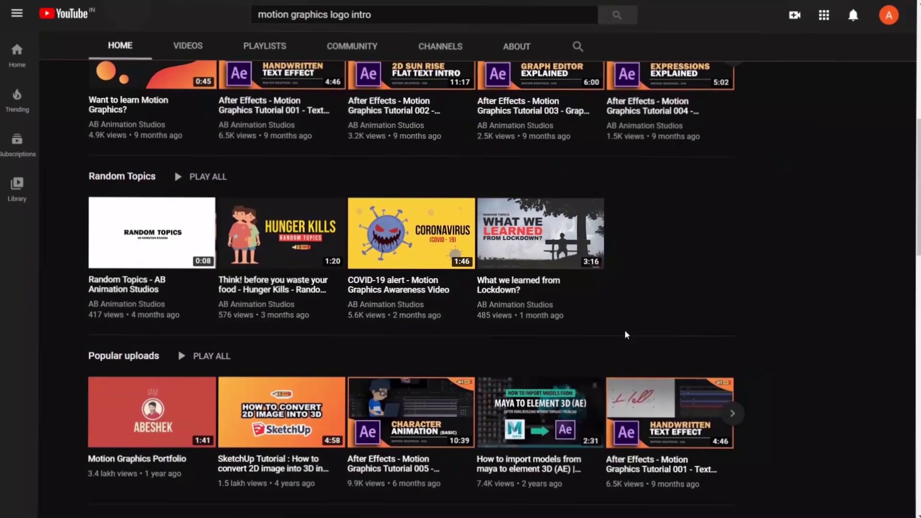
- Browse the AB Animation Studios channel page, subscribe to it and set its notifications to All
scroll(625, 334, down, 1)
scroll(625, 334, down, 7)
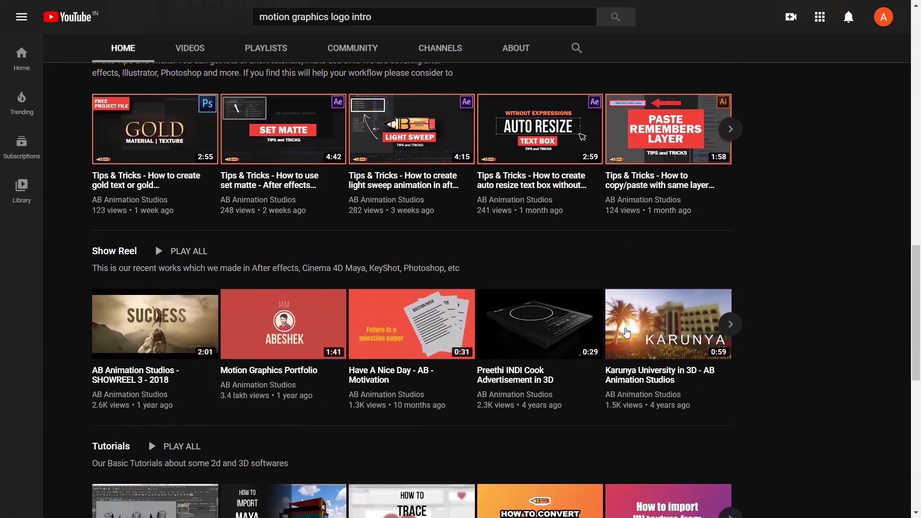
scroll(626, 331, up, 5)
scroll(624, 331, up, 10)
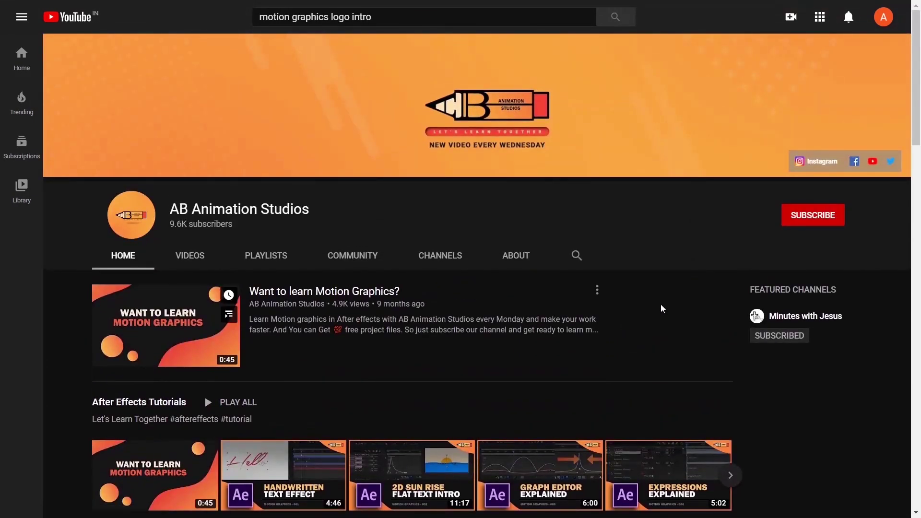
click(792, 214)
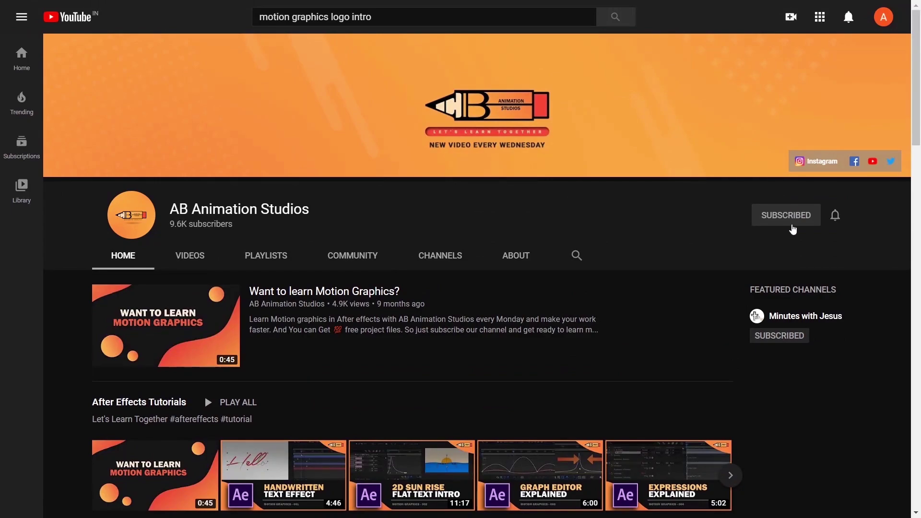
click(837, 222)
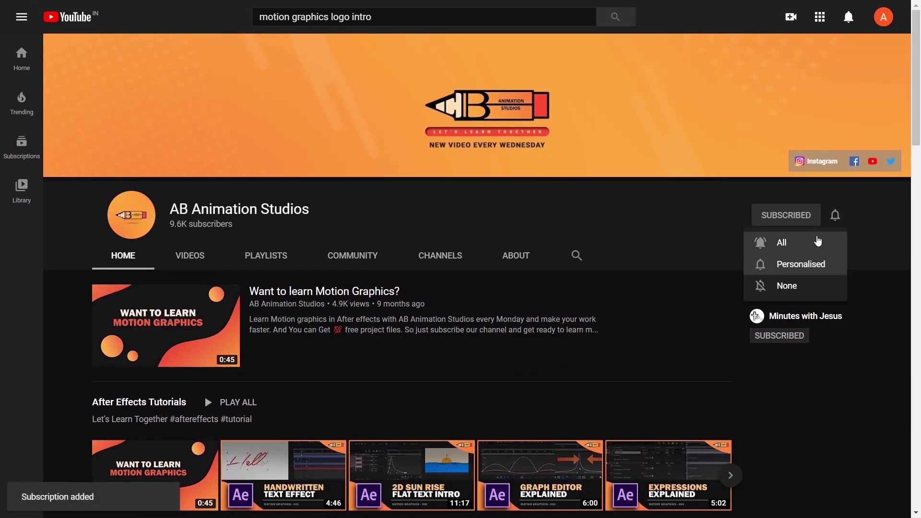
click(818, 240)
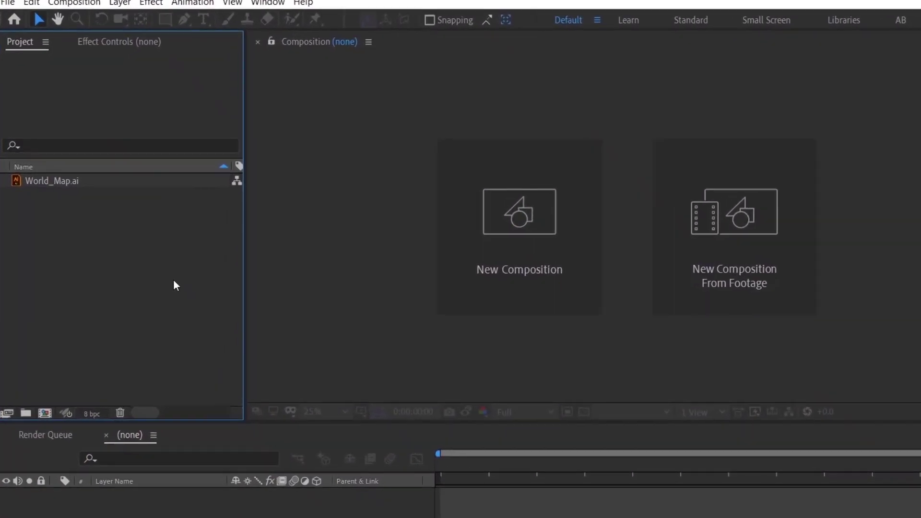
click(88, 191)
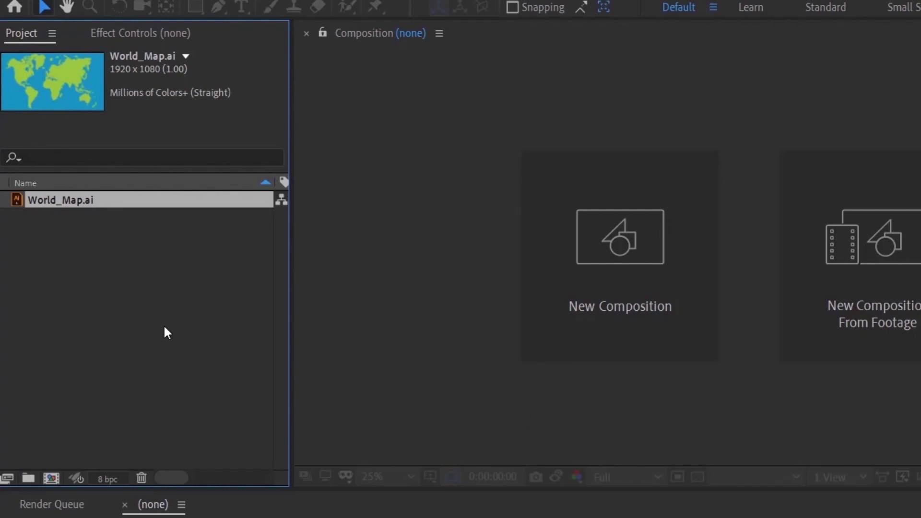
drag(81, 201, 55, 477)
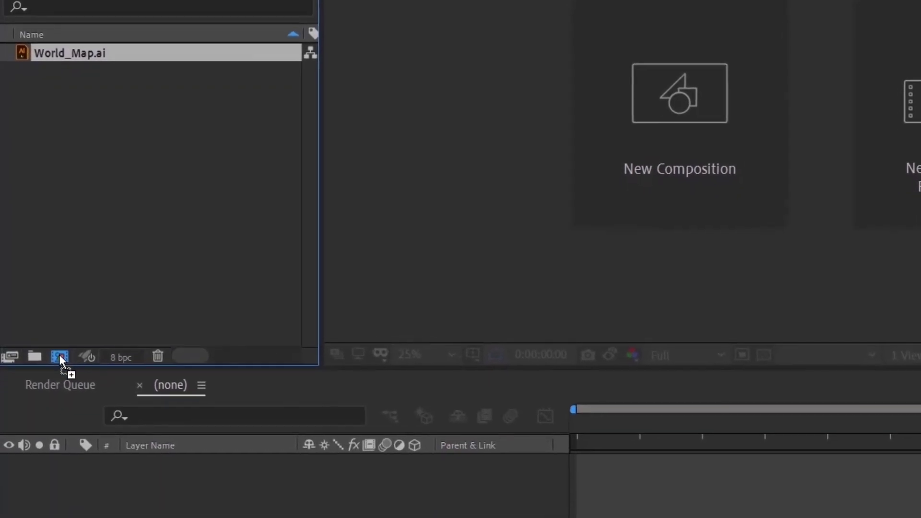
drag(59, 359, 60, 358)
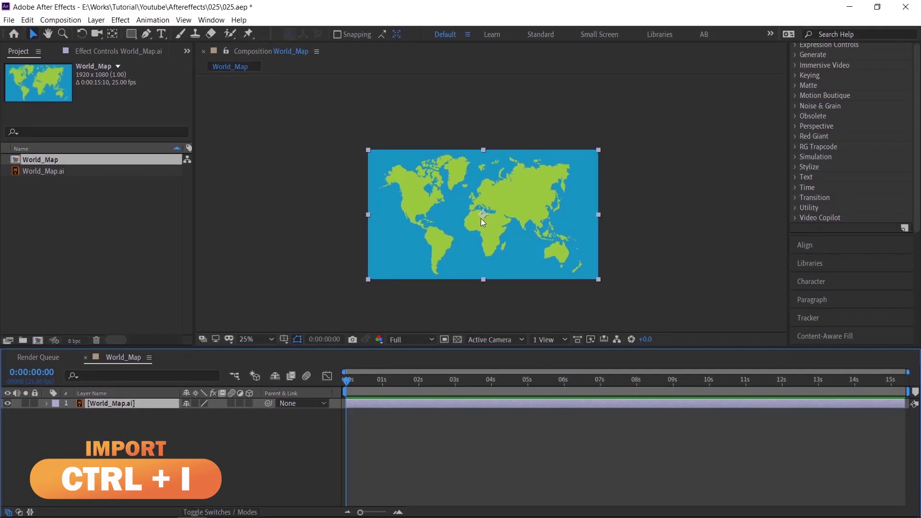
scroll(580, 189, up, 2)
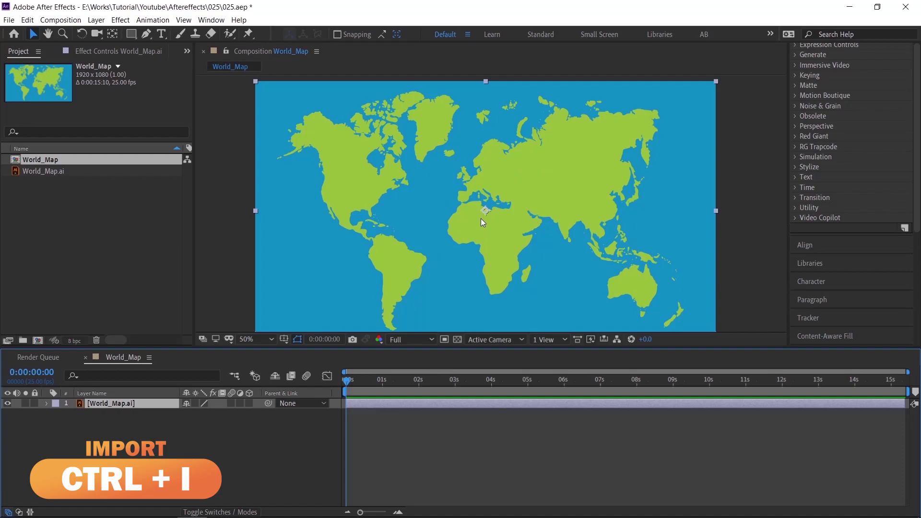
key(ctrl+z)
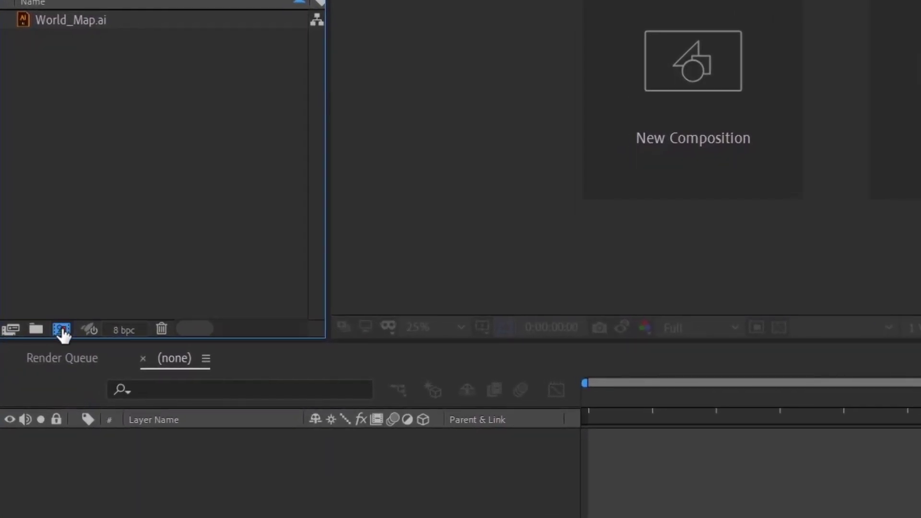
- Create a 1920 x 1080 composition with the HDTV 1080 25 preset and add World_Map.ai to it as a layer
key(ctrl+n)
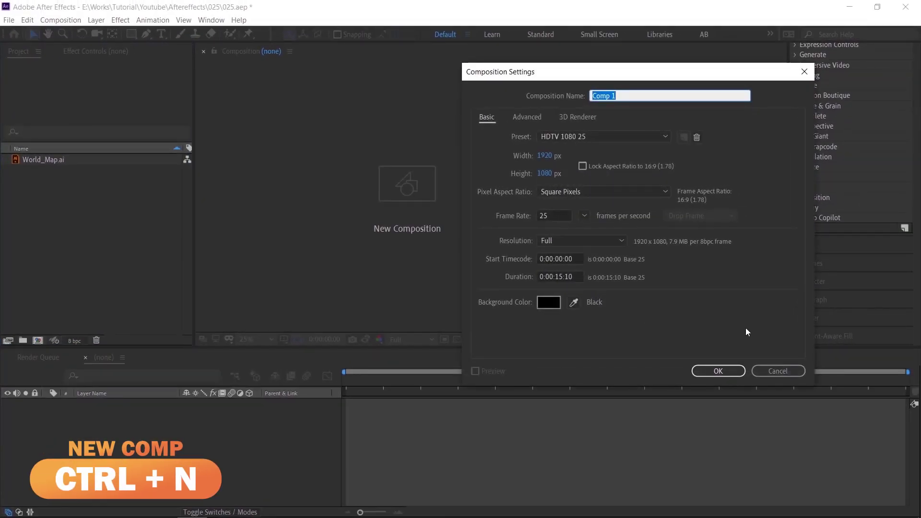
click(729, 371)
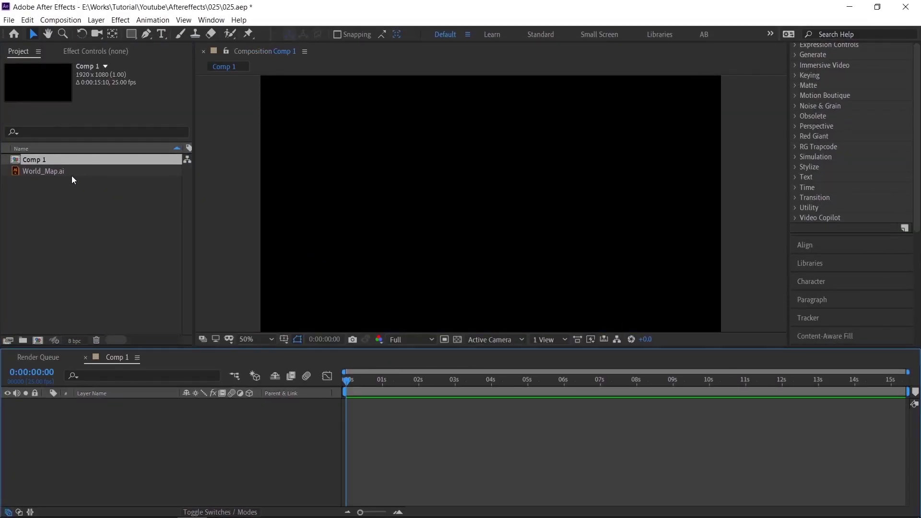
click(63, 173)
drag(96, 377, 98, 435)
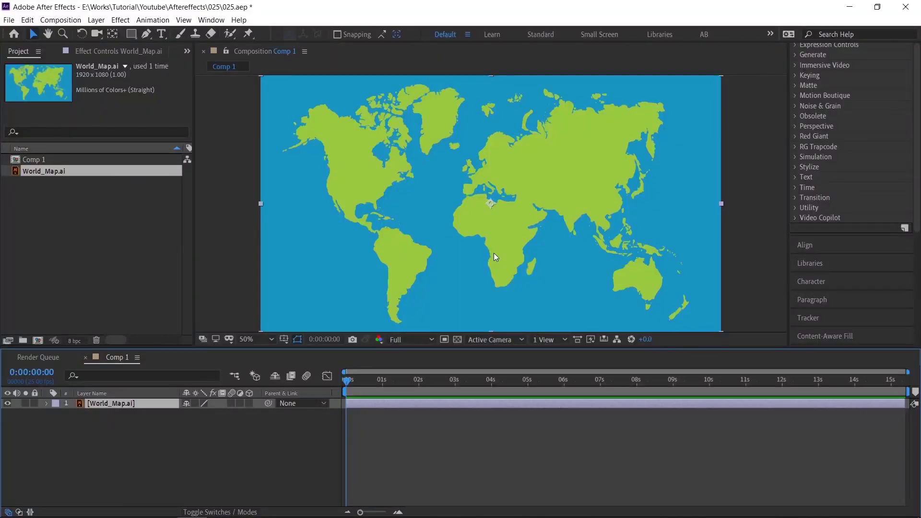
- Find the CC Sphere effect and apply it to the World_Map.ai layer
scroll(863, 119, up, 5)
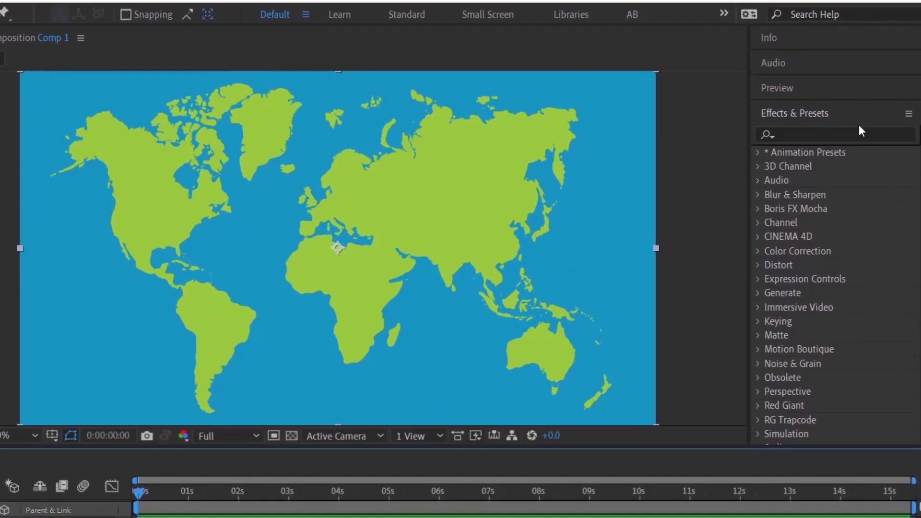
click(830, 141)
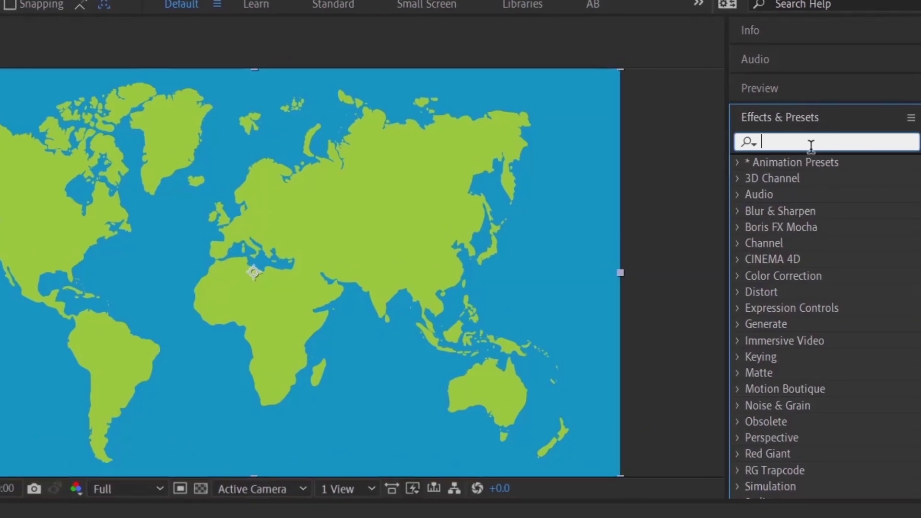
text(cc s)
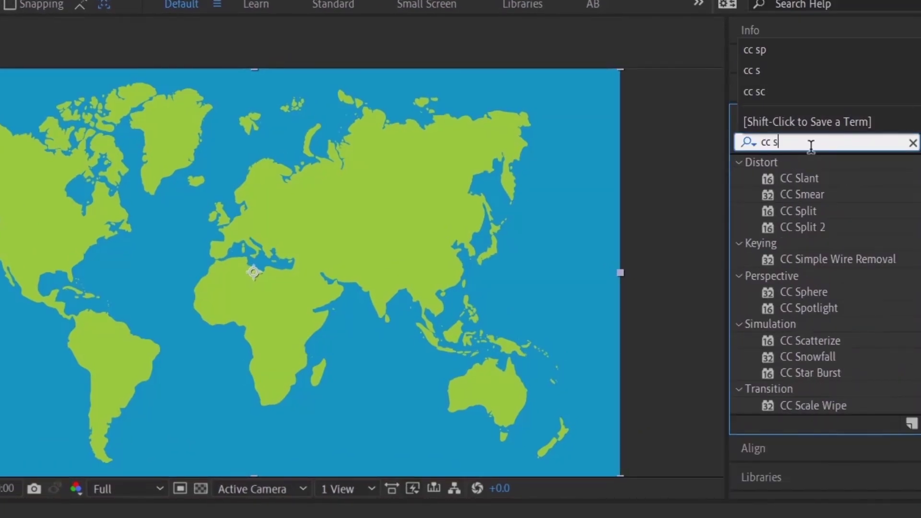
text(p)
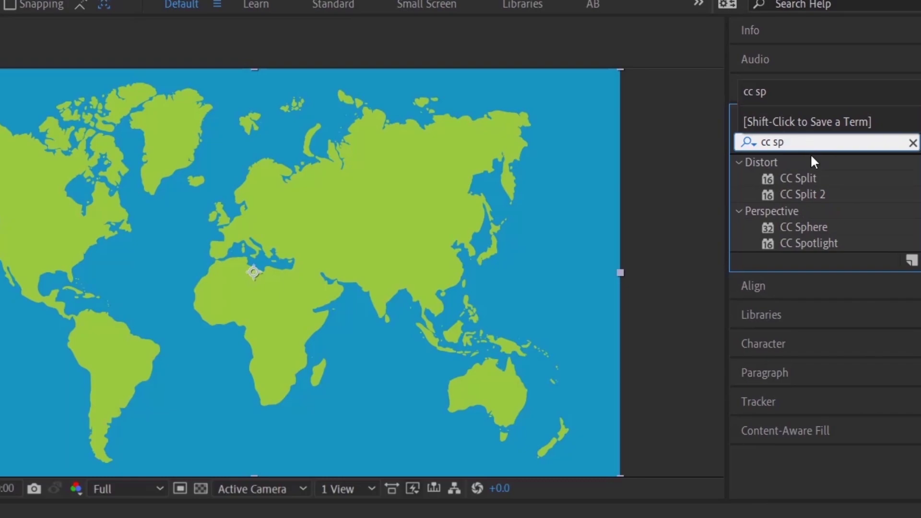
click(818, 228)
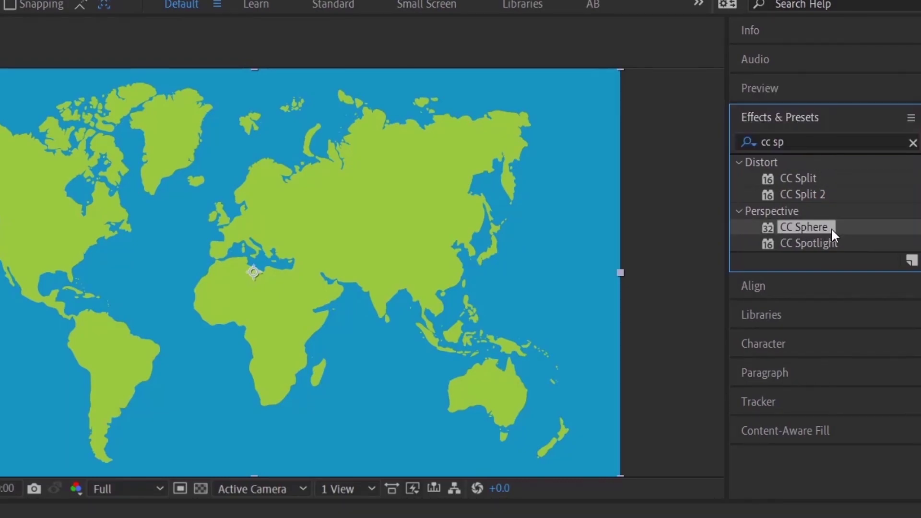
drag(813, 226, 408, 240)
drag(514, 206, 514, 207)
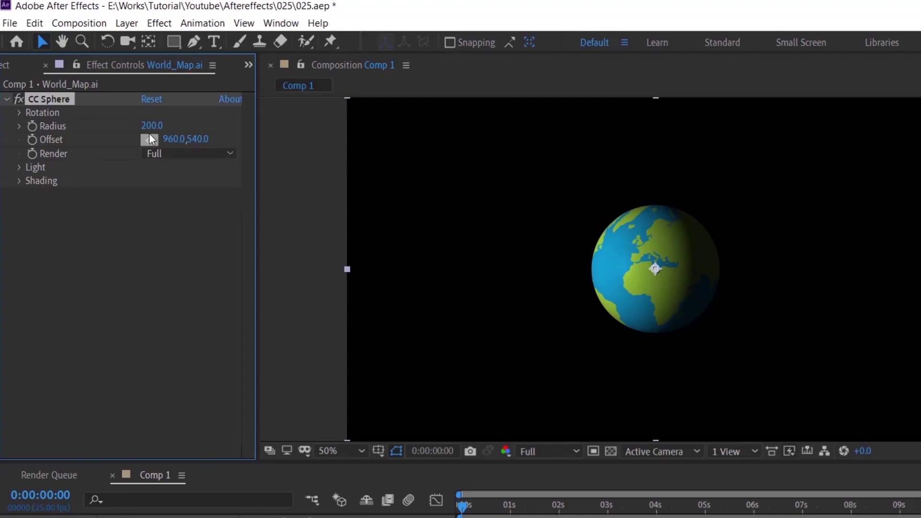
- Set the CC Sphere radius to 339 and its shading Ambient value to 100
drag(152, 126, 249, 111)
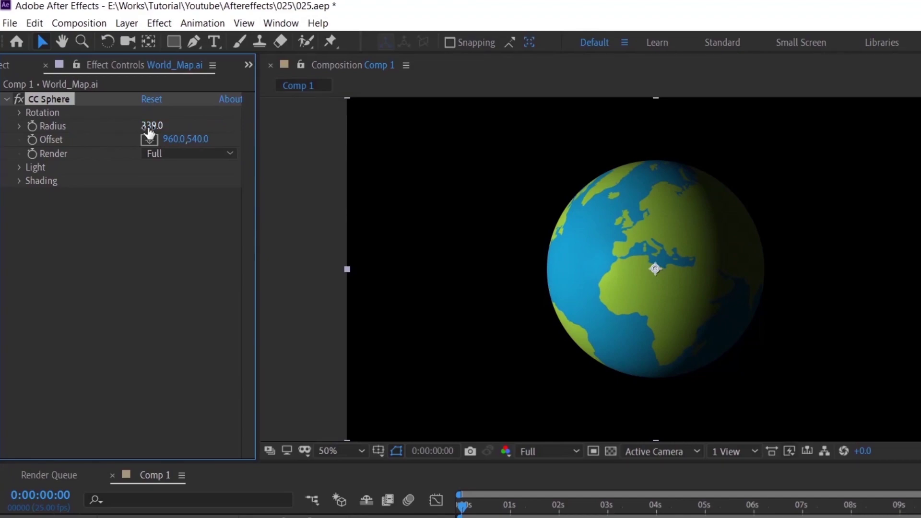
click(21, 169)
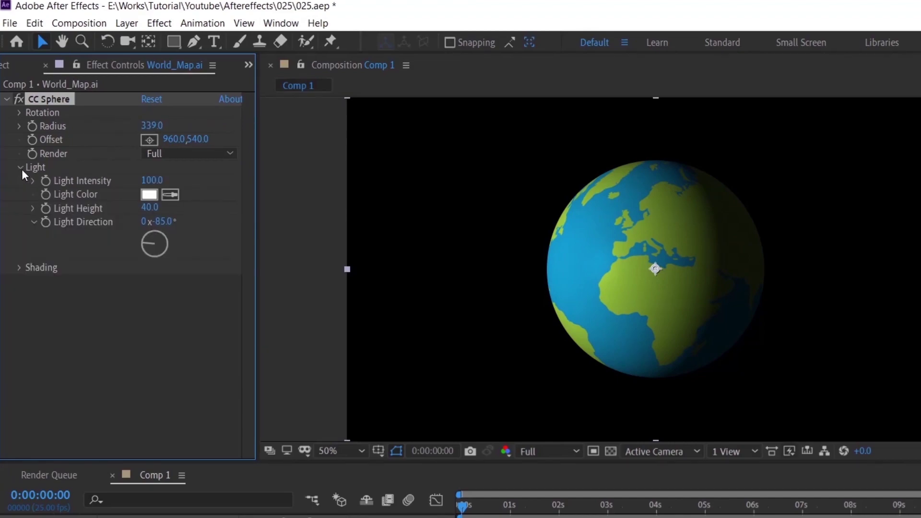
click(19, 267)
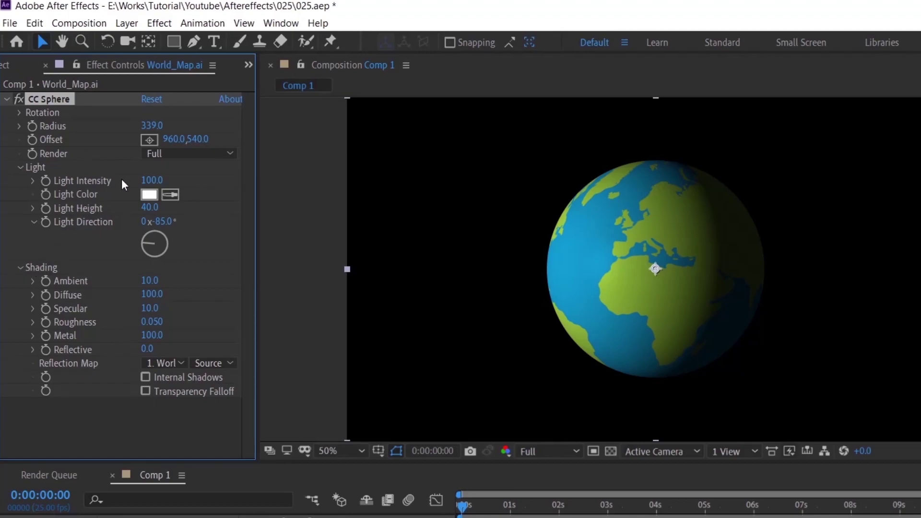
click(149, 281)
text(100)
key(Return)
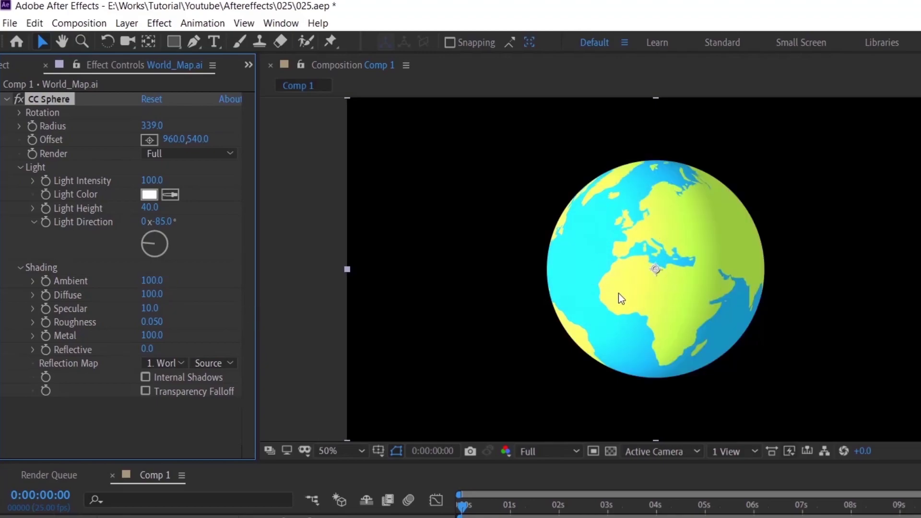
- Set the sphere's shading Diffuse and Specular values to 0
click(150, 294)
text(60)
key(Return)
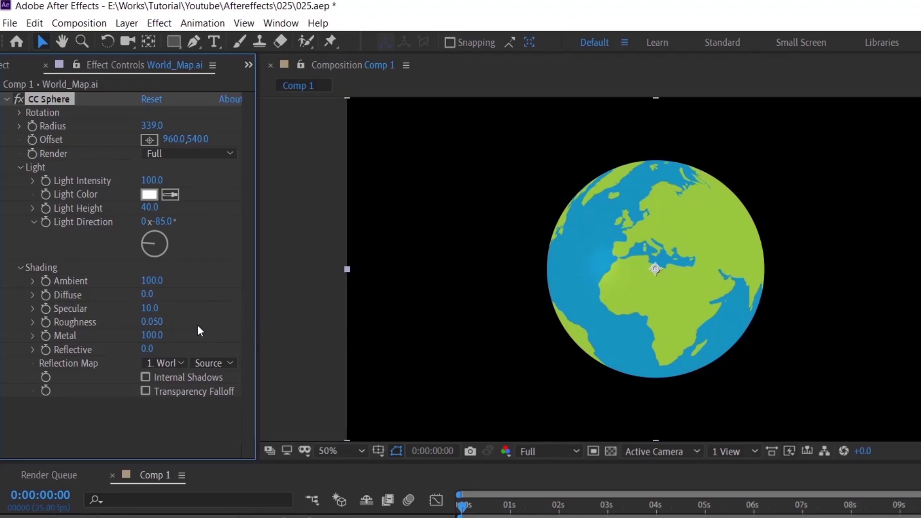
click(149, 308)
text(0)
key(Return)
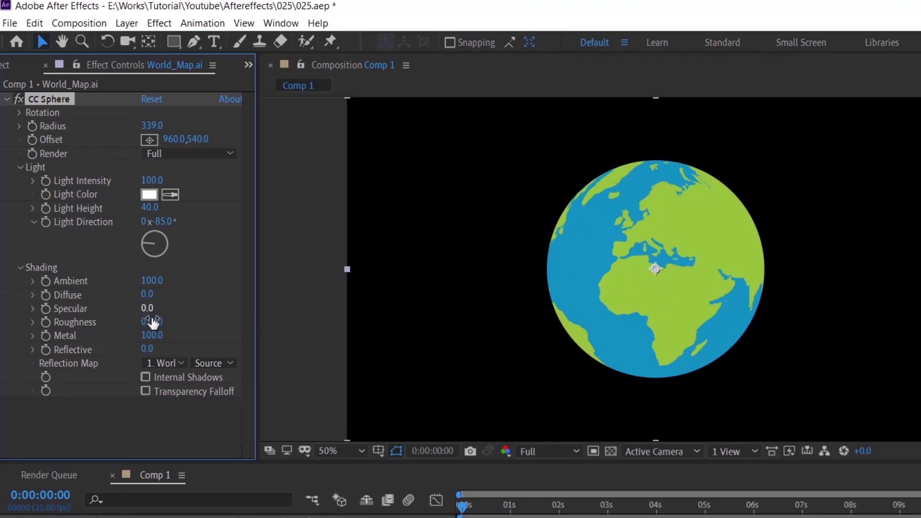
- Set the sphere's shading Roughness to 0.001 and Metal to 0
click(152, 322)
text(0.001)
key(Return)
click(153, 335)
text(0)
click(169, 335)
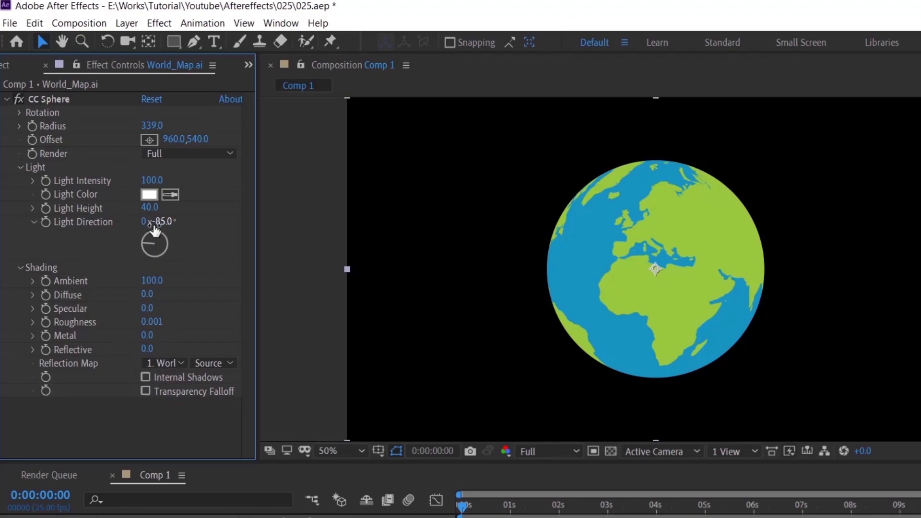
- Try a Light Intensity of 251 and a different Light Height on the sphere, undoing each change
drag(152, 181, 89, 212)
drag(225, 219, 213, 220)
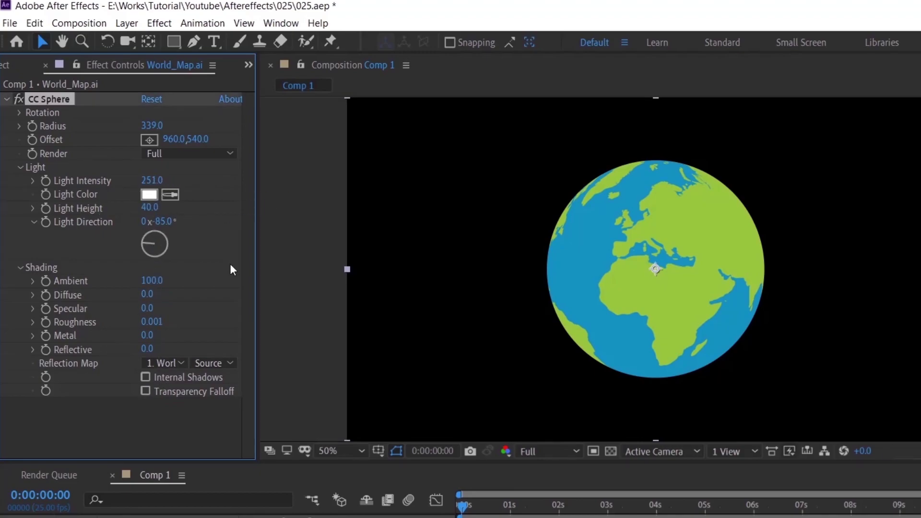
key(ctrl+z)
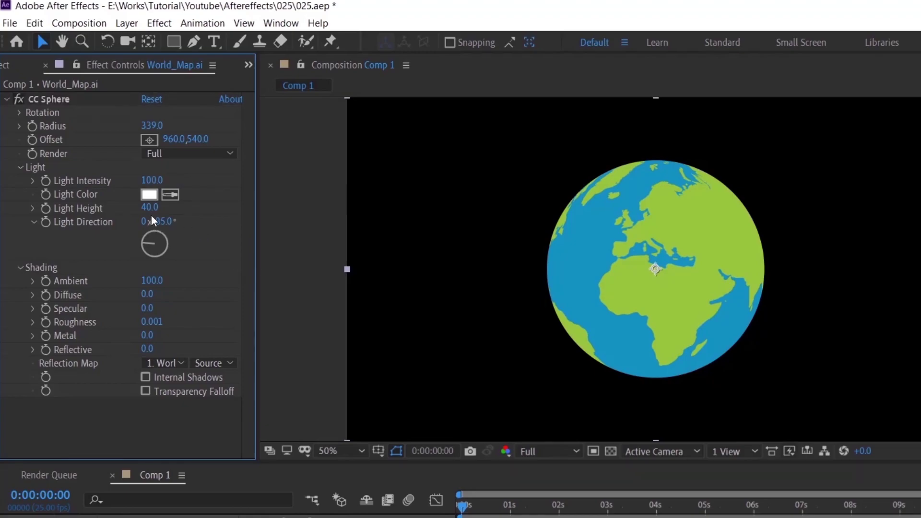
drag(150, 208, 230, 214)
key(ctrl+z)
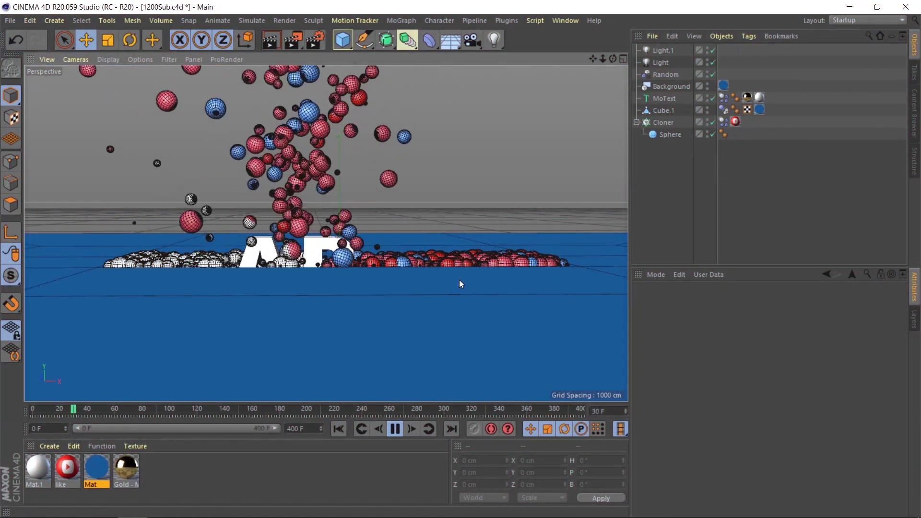
- In Cinema 4D, stop the sphere simulation at frame 107 and render the viewport from different angles around the AB text
drag(356, 296, 358, 277)
click(394, 429)
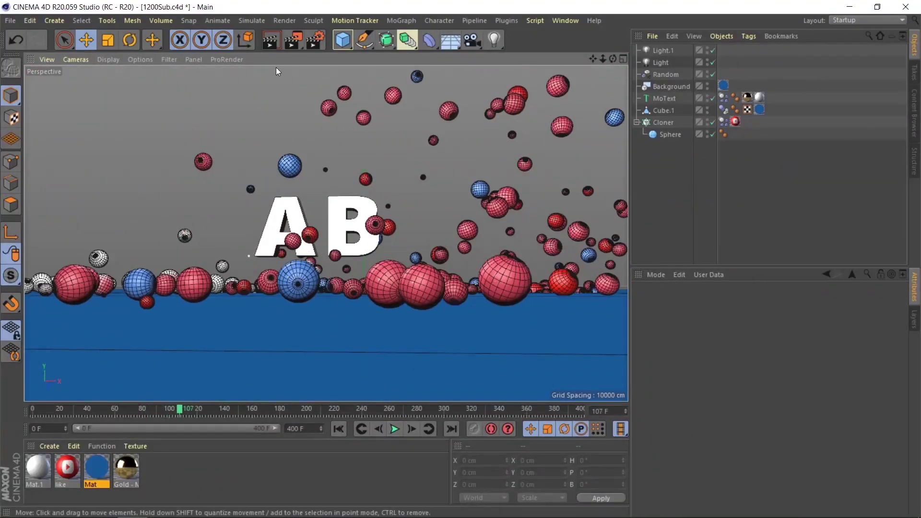
click(271, 40)
mouse_move(373, 194)
mouse_down()
mouse_move(432, 189)
mouse_move(409, 213)
mouse_move(430, 231)
mouse_move(411, 205)
mouse_up()
click(270, 40)
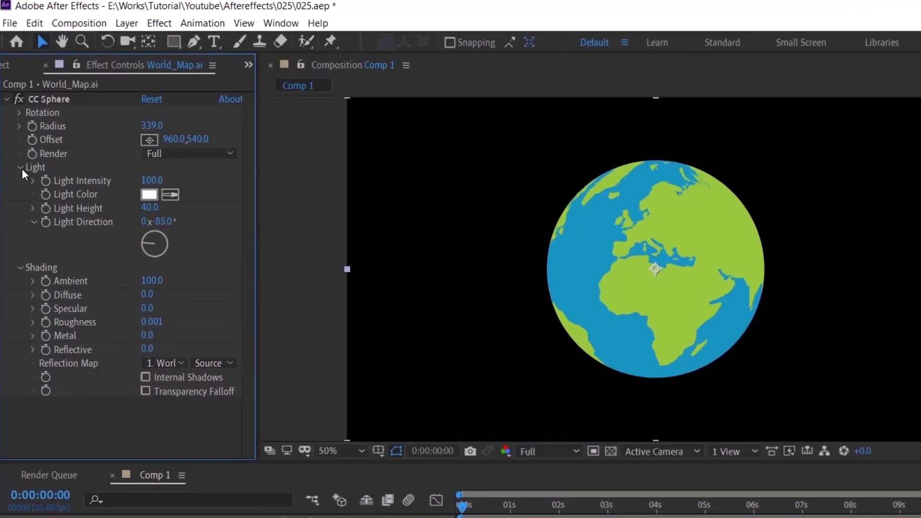
- Back in After Effects, collapse the sphere's Light settings, try shifting its Offset and undo the shift
click(21, 167)
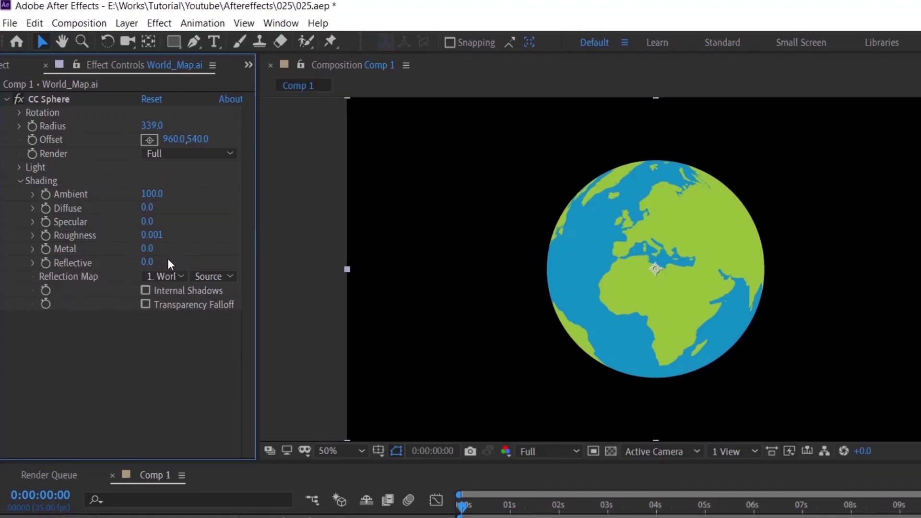
drag(198, 138, 228, 148)
key(ctrl+z)
- Try Rotation Y at 1x+281° and Rotation X at 158° on the sphere, undoing each rotation
click(19, 112)
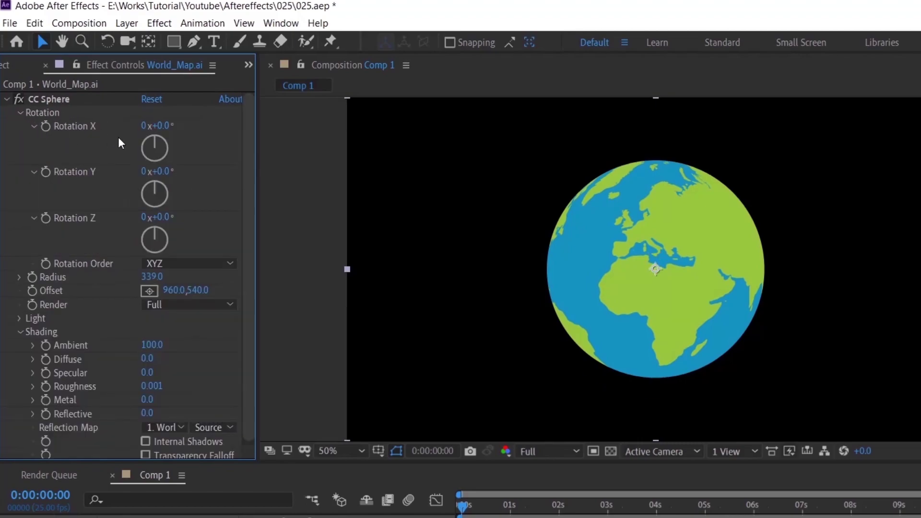
drag(164, 175, 698, 176)
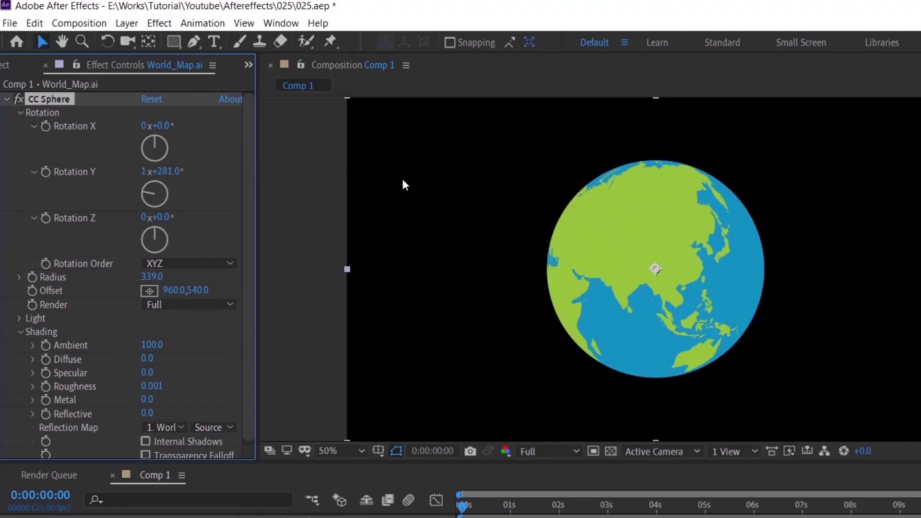
key(ctrl+z)
drag(168, 126, 298, 135)
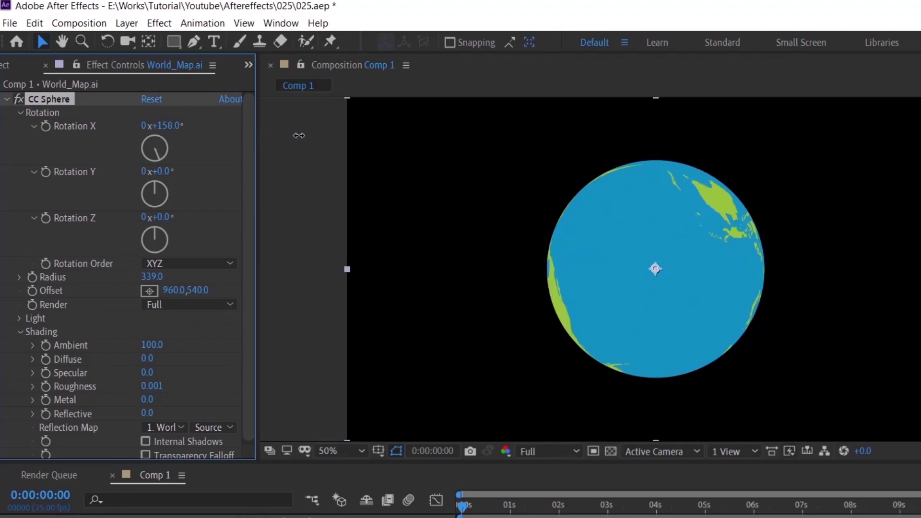
key(ctrl+z)
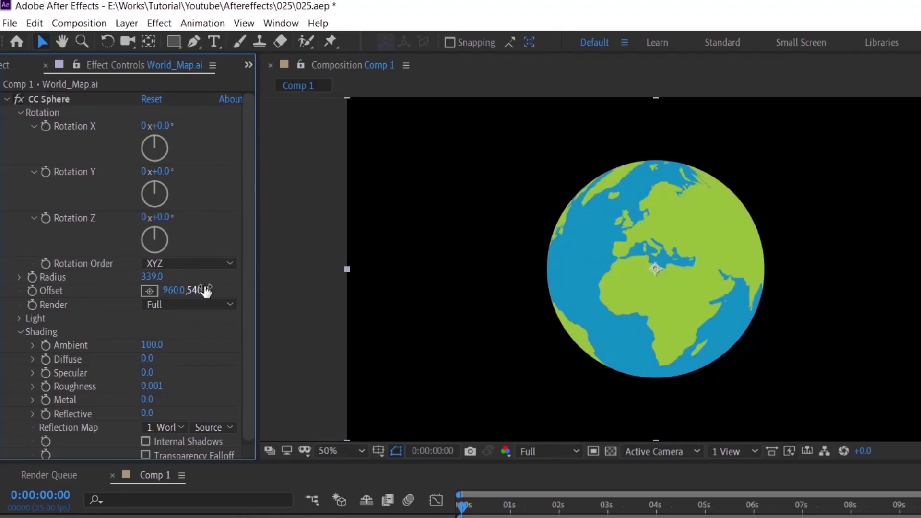
- Try the expression time*100 on the sphere's Rotation Y and preview the globe's spin
click(46, 171)
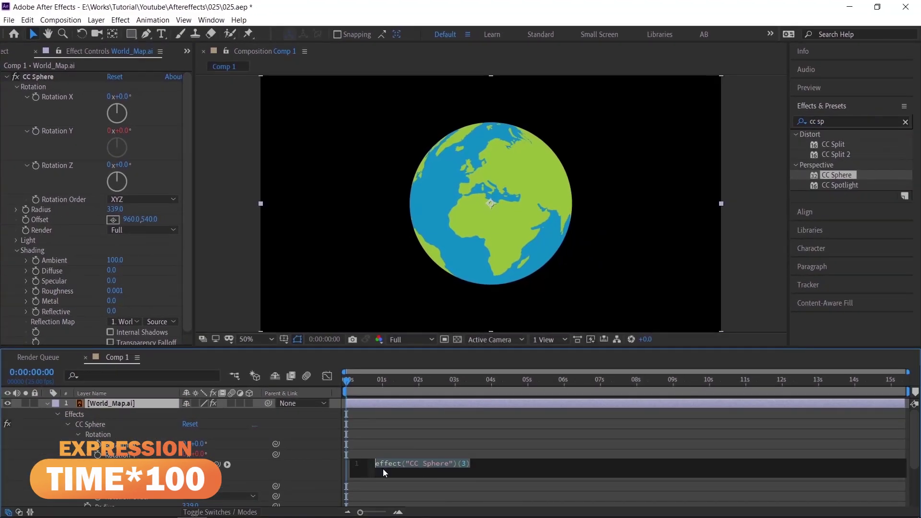
text(time)
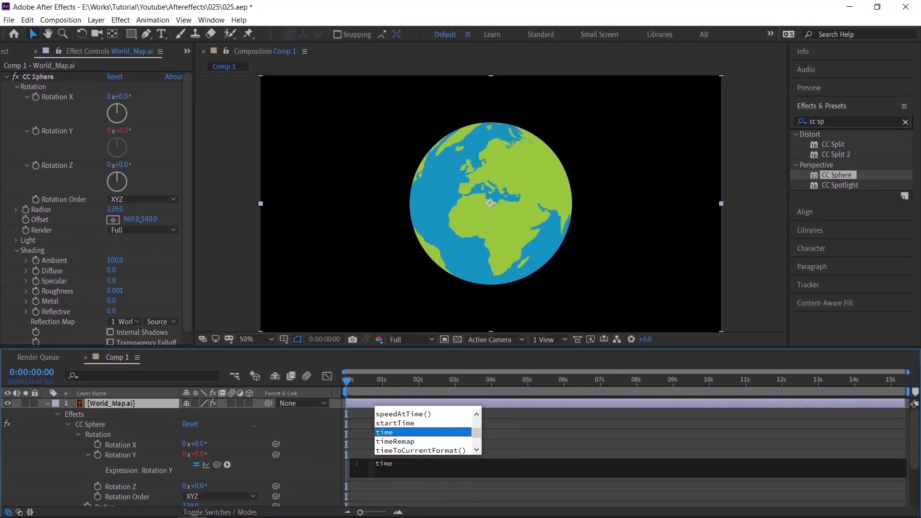
text(*)
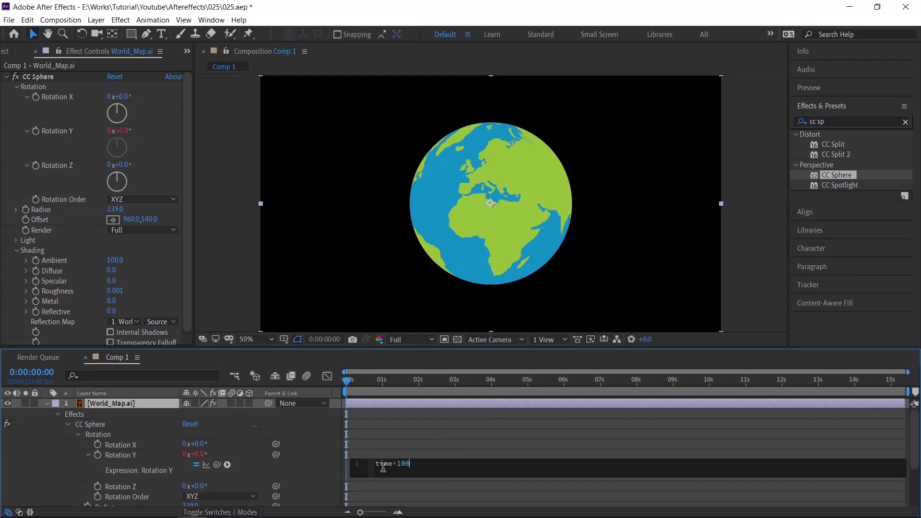
click(431, 418)
key(space)
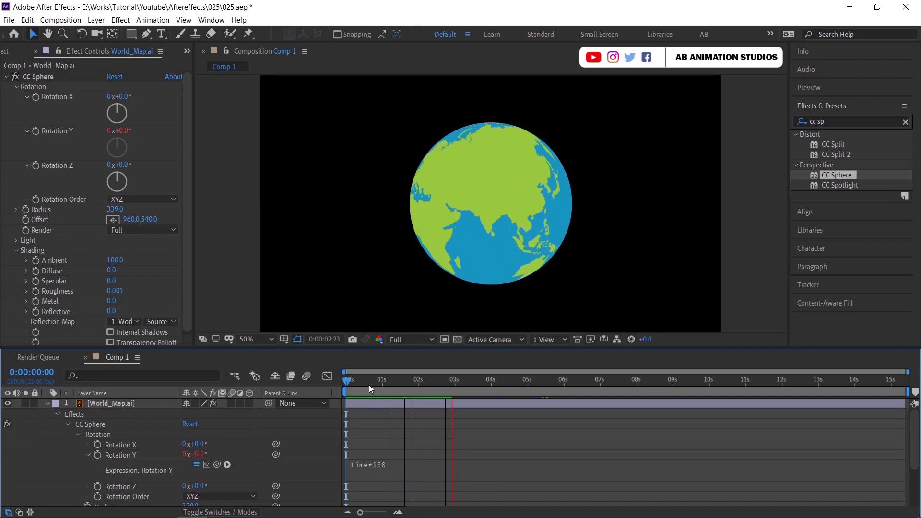
key(space)
key(space)
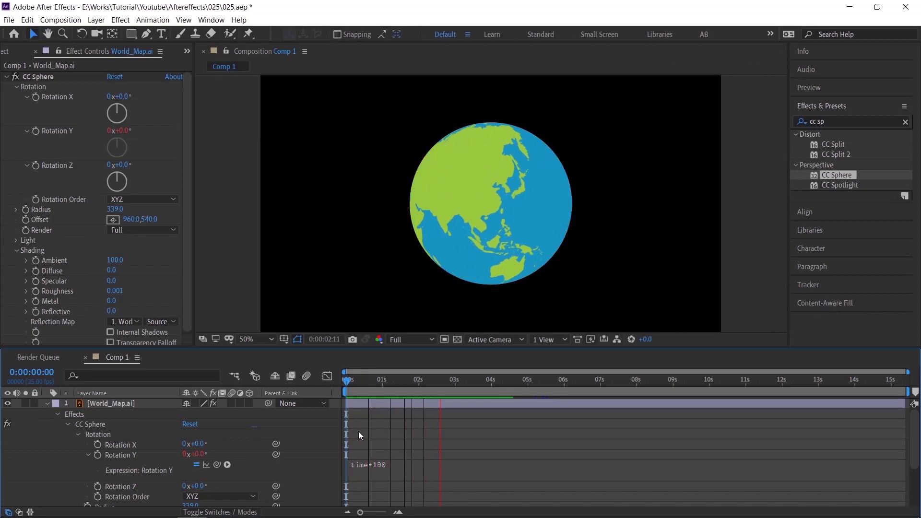
- Try the slower expression time*50 on Rotation Y, preview it from the start, and remove the expression
click(393, 467)
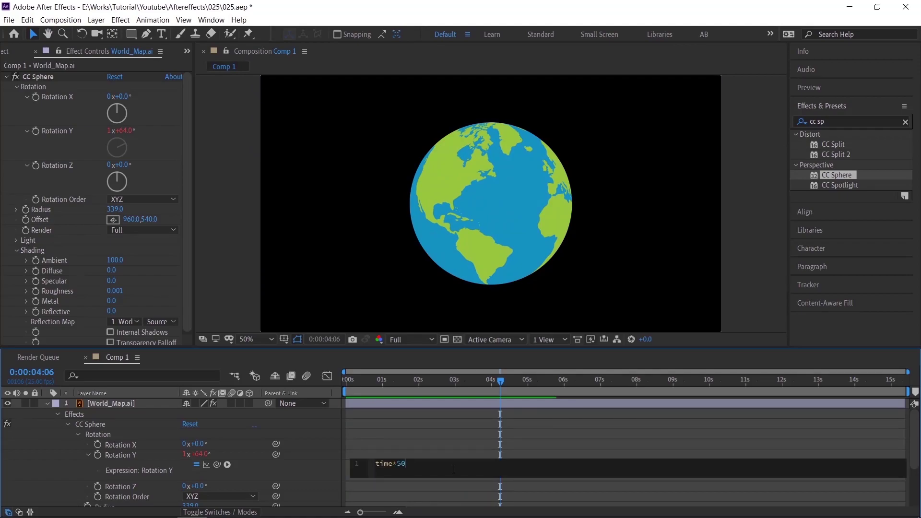
click(455, 436)
drag(403, 382, 341, 384)
key(space)
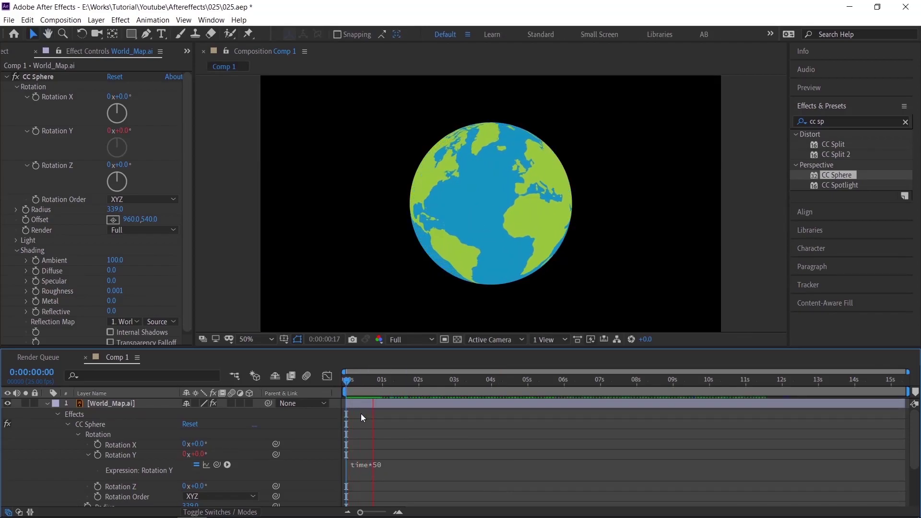
drag(373, 386, 341, 384)
key(space)
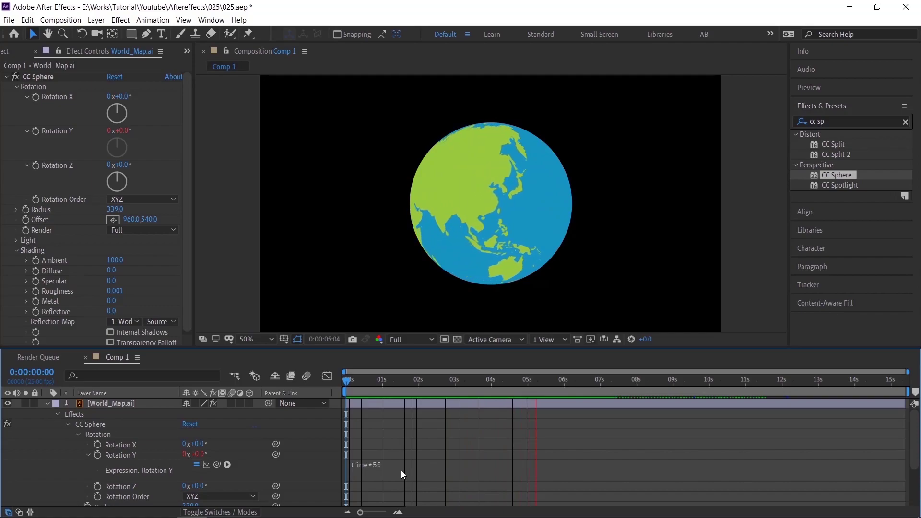
key(space)
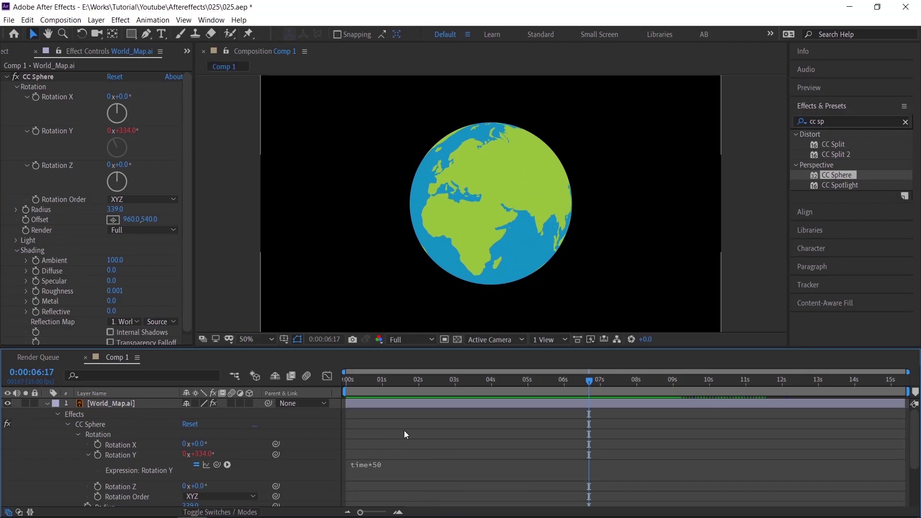
alt+click(35, 131)
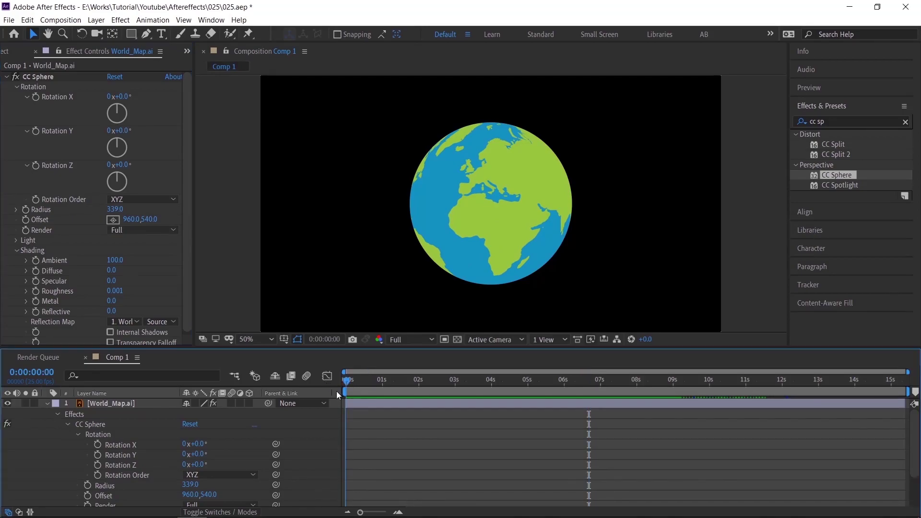
- Keyframe the sphere's Rotation Y at -1x-39° on the first frame and at 0° about 1.2 seconds in
key(Home)
click(352, 402)
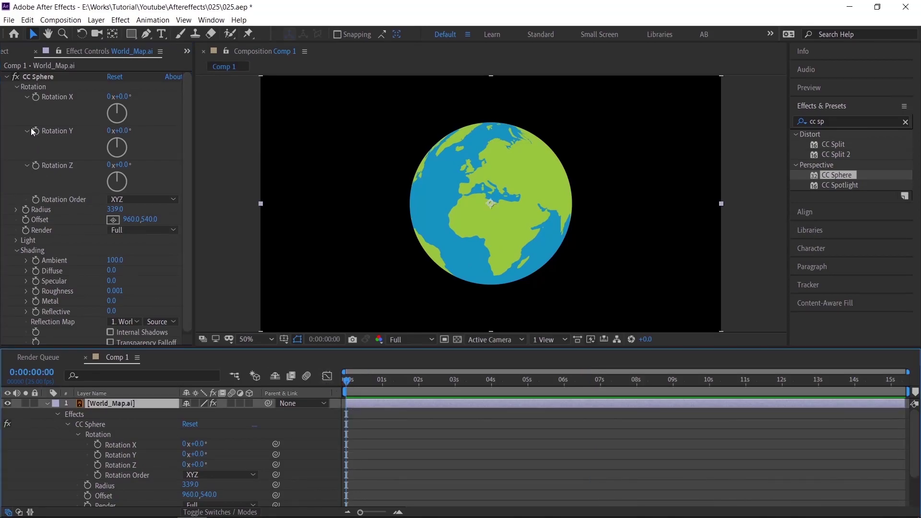
click(33, 131)
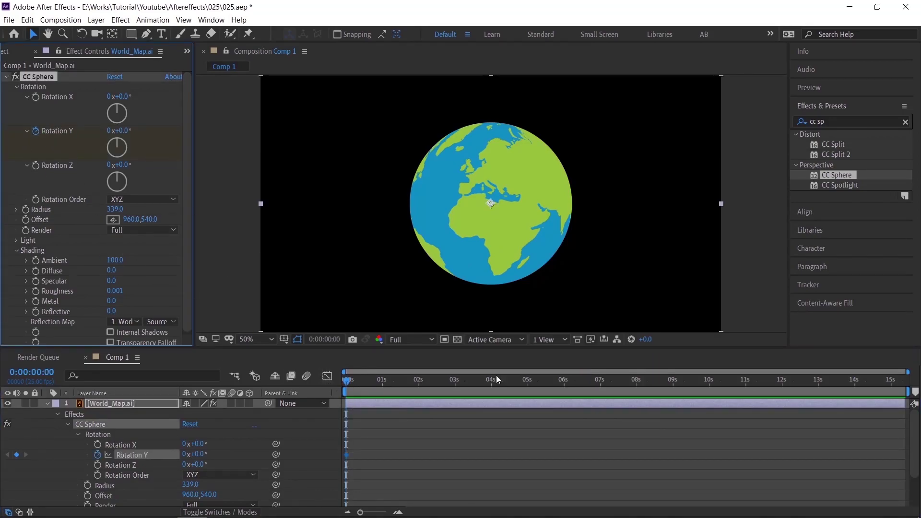
drag(346, 454, 392, 460)
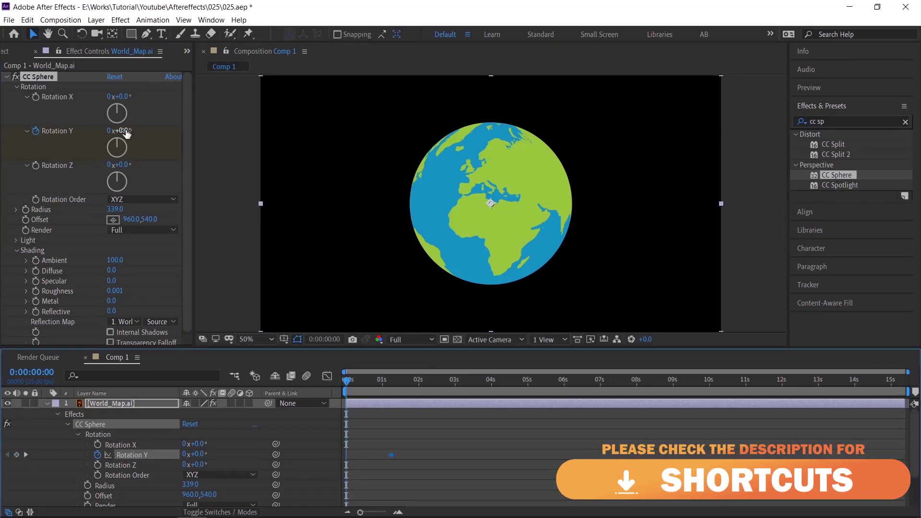
drag(119, 131, 1, 143)
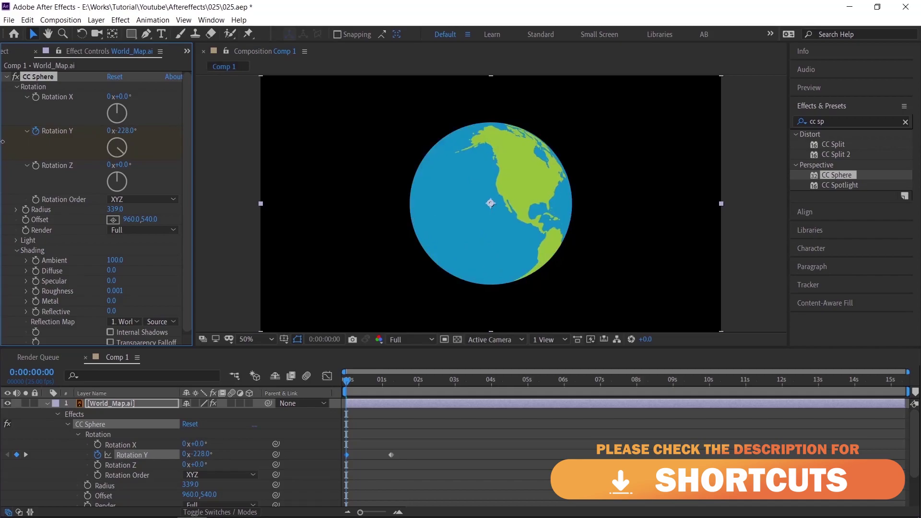
drag(123, 131, 28, 138)
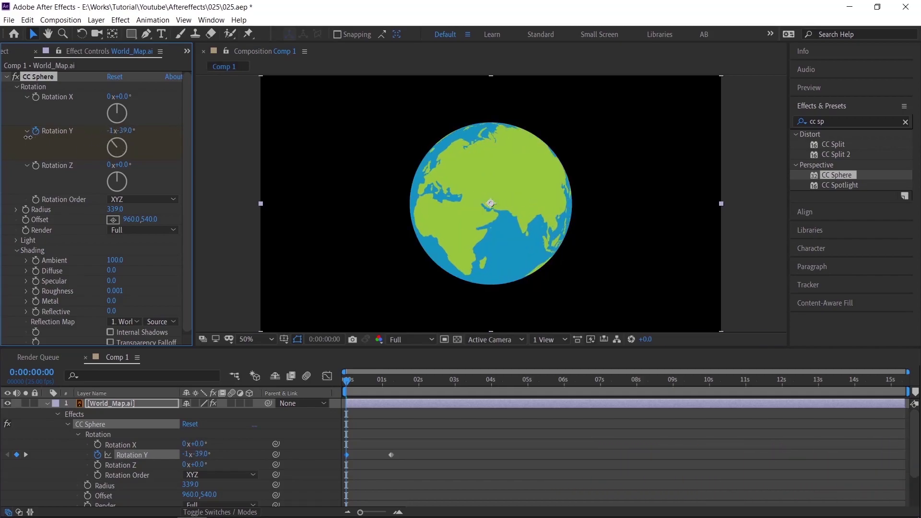
- Keyframe Rotation Y at 85° at 0:00:04:11 and place a copy of the starting keyframe at about 0:00:05:18
drag(392, 382, 507, 387)
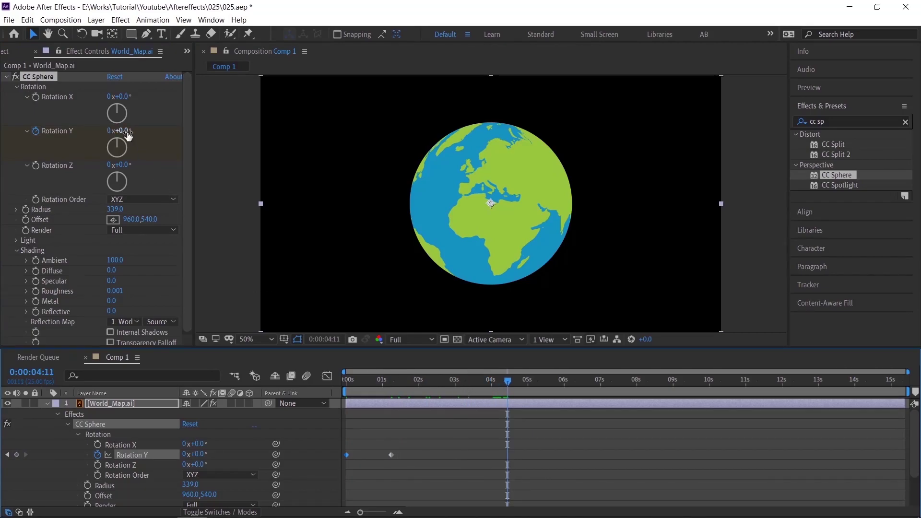
drag(127, 131, 178, 133)
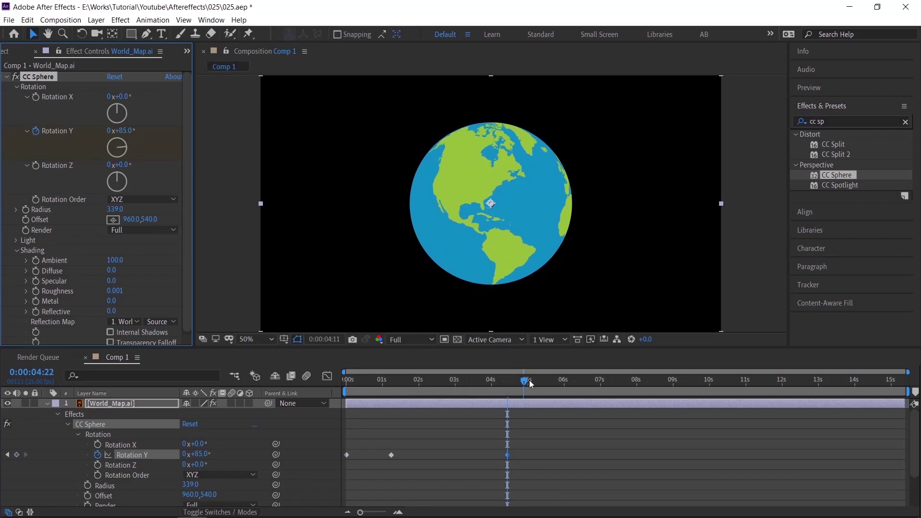
drag(530, 383, 551, 382)
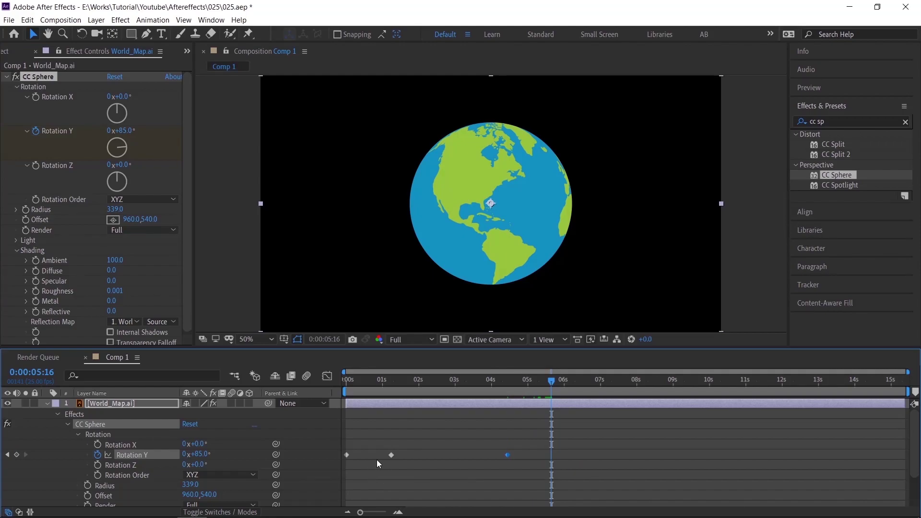
drag(367, 444, 332, 465)
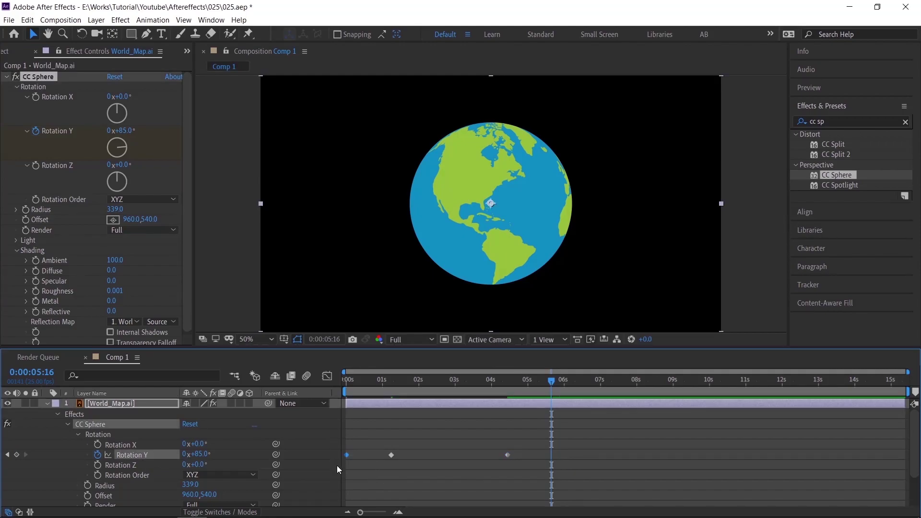
key(ctrl+v)
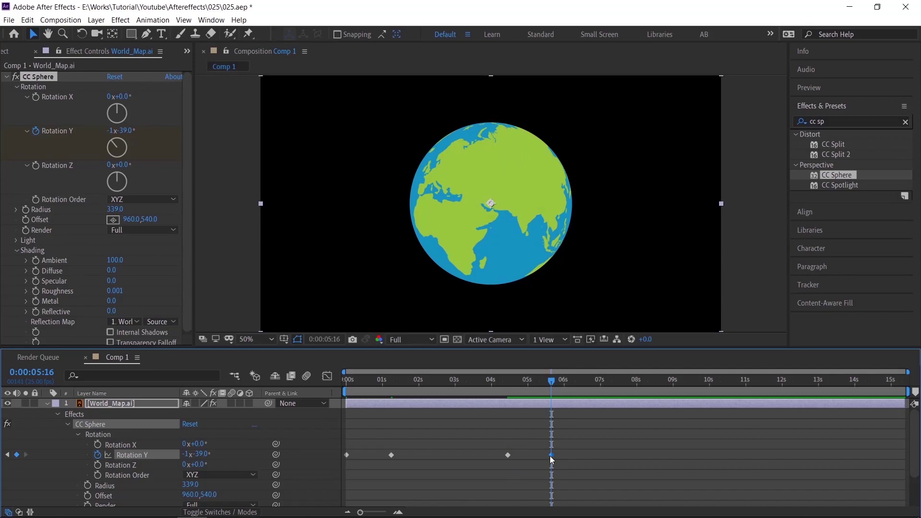
drag(553, 456, 556, 456)
- Preview the keyframed Rotation Y animation from the first frame through the last keyframe
key(Home)
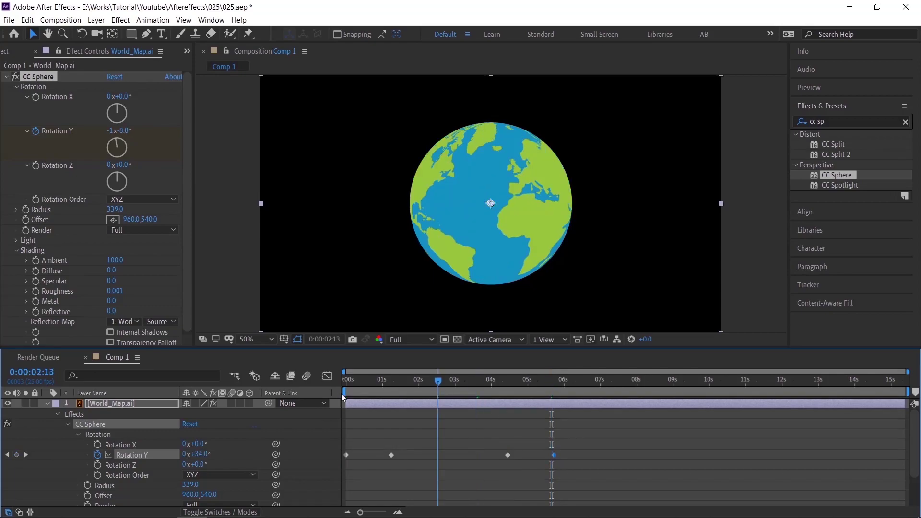
key(space)
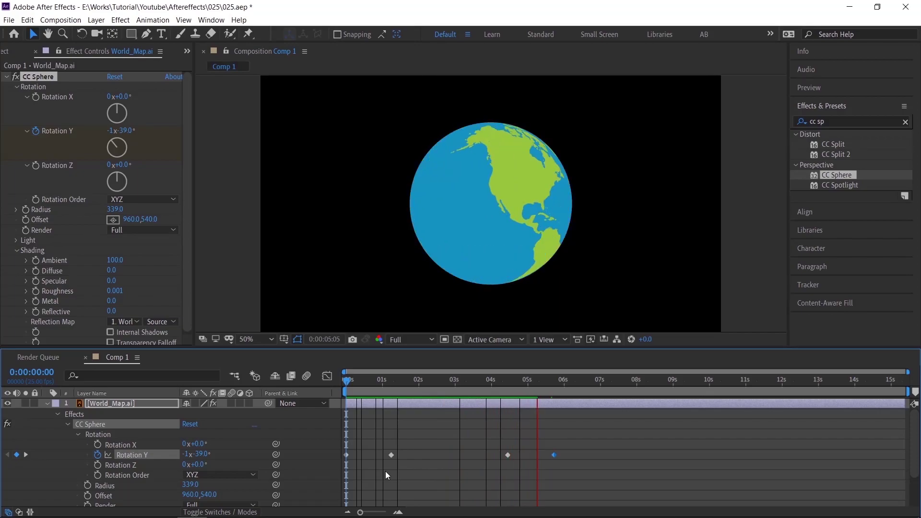
key(space)
- Set the last Rotation Y keyframe at 0:00:05:18 to one revolution minus 39° and preview the corrected spin
drag(515, 380, 554, 386)
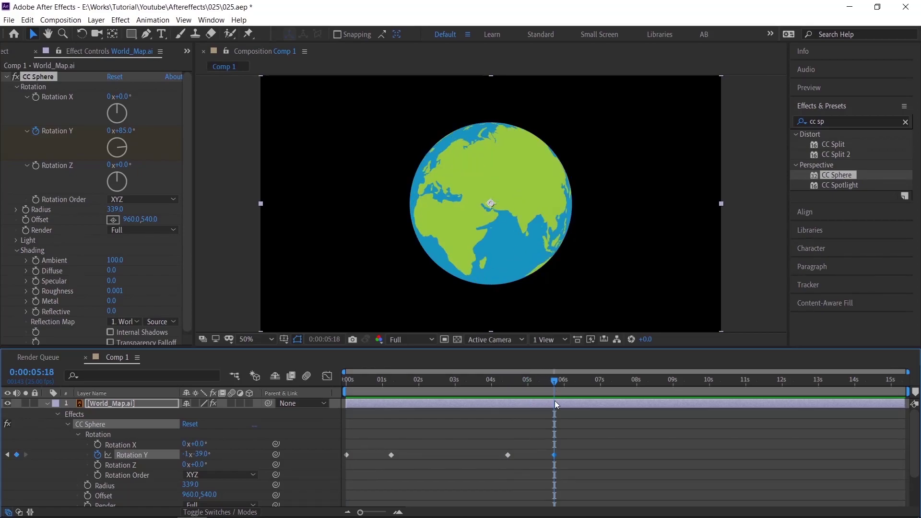
click(111, 133)
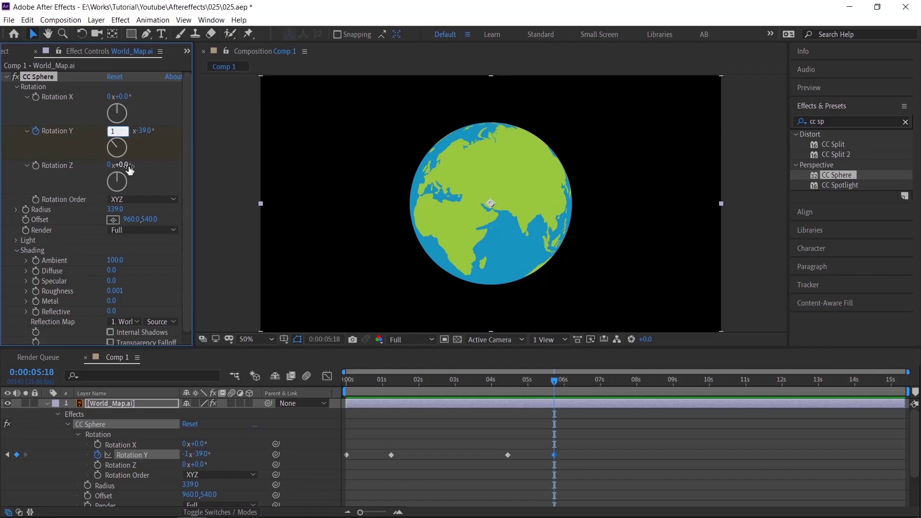
key(Return)
drag(508, 383, 503, 384)
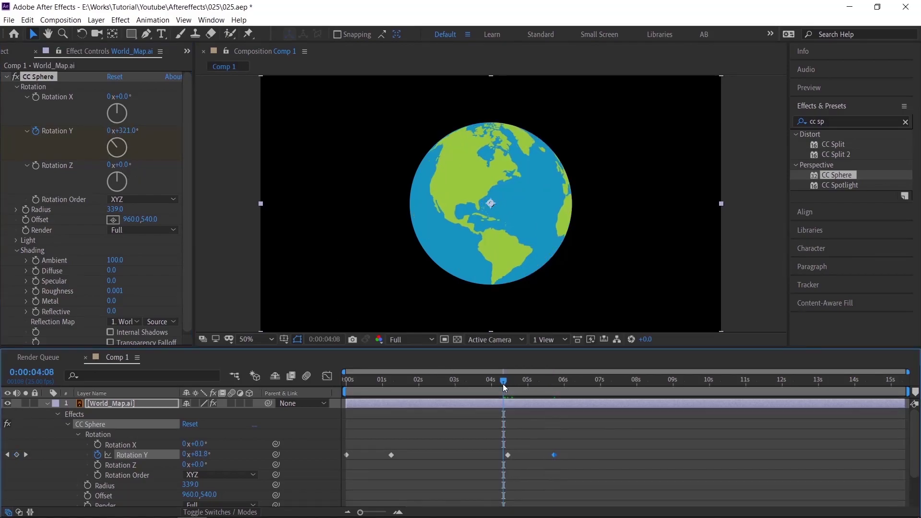
key(space)
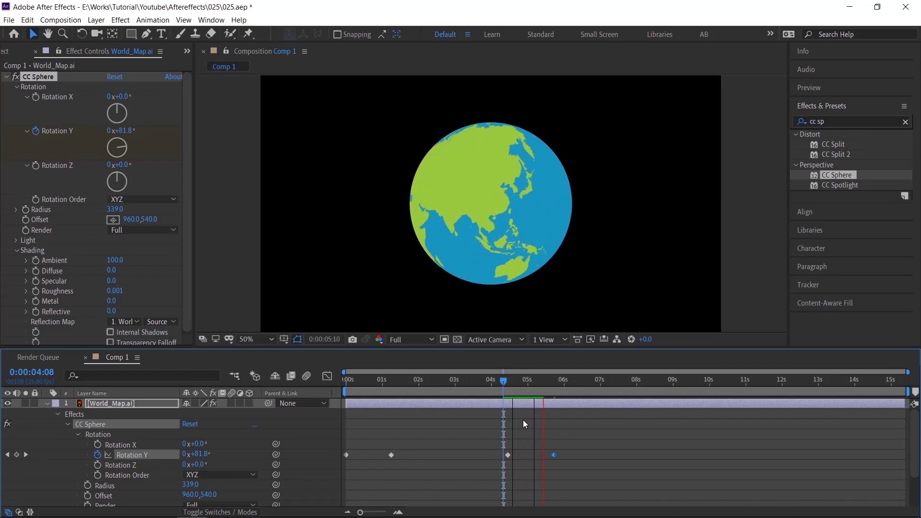
drag(500, 376, 275, 387)
key(space)
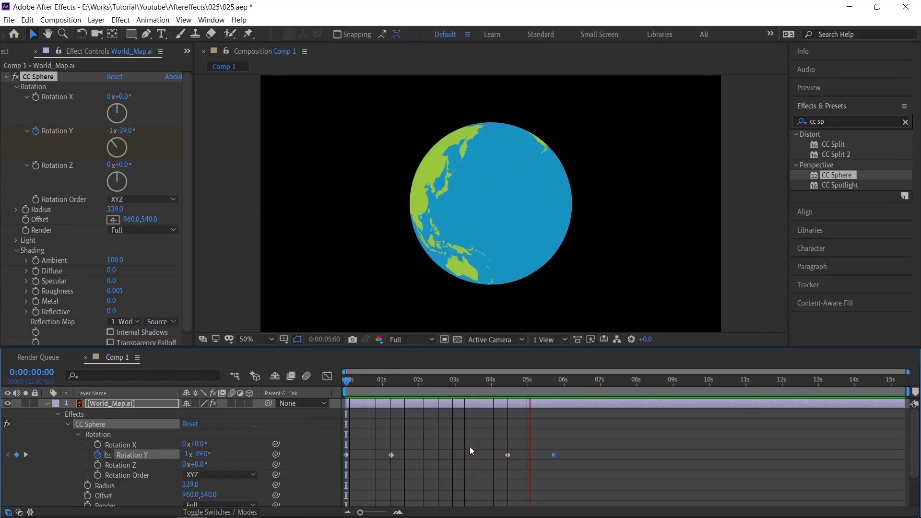
key(space)
- End the work area at about 0:00:05:18, trim the composition to it, and preview the loop
drag(562, 386, 555, 385)
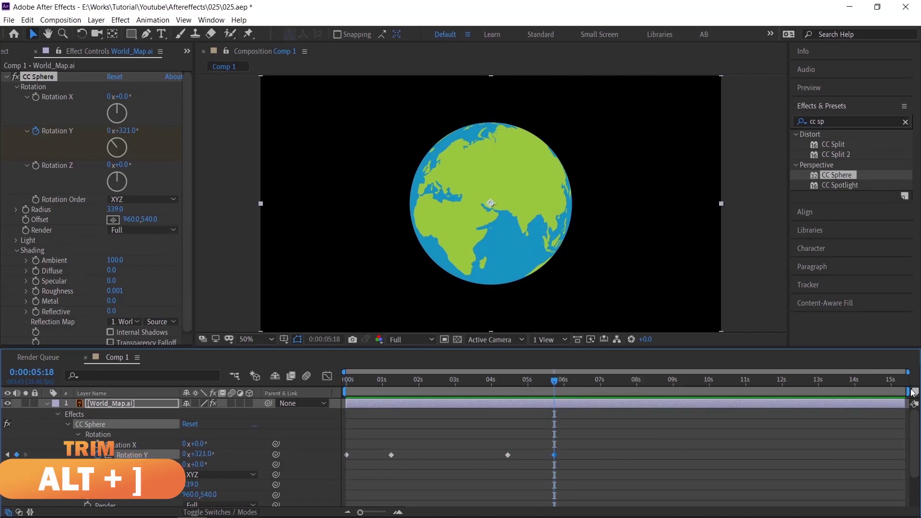
drag(906, 392, 565, 403)
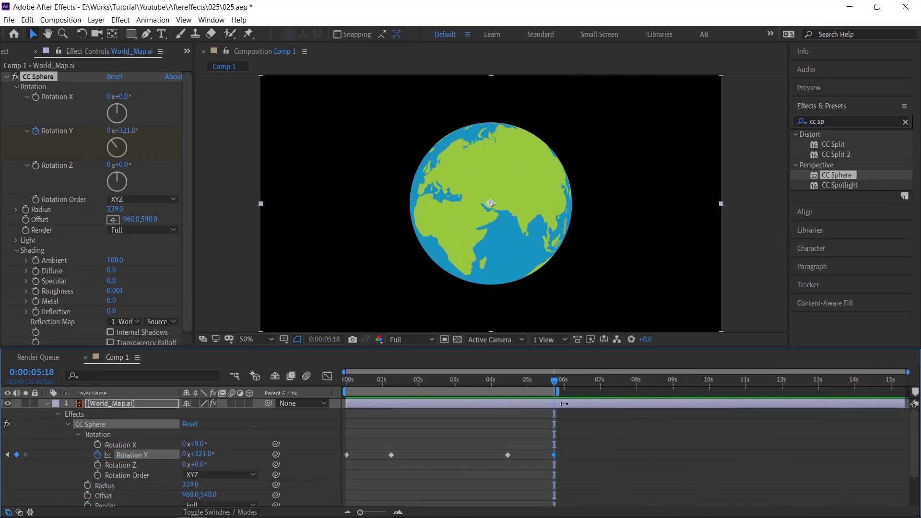
right_click(535, 391)
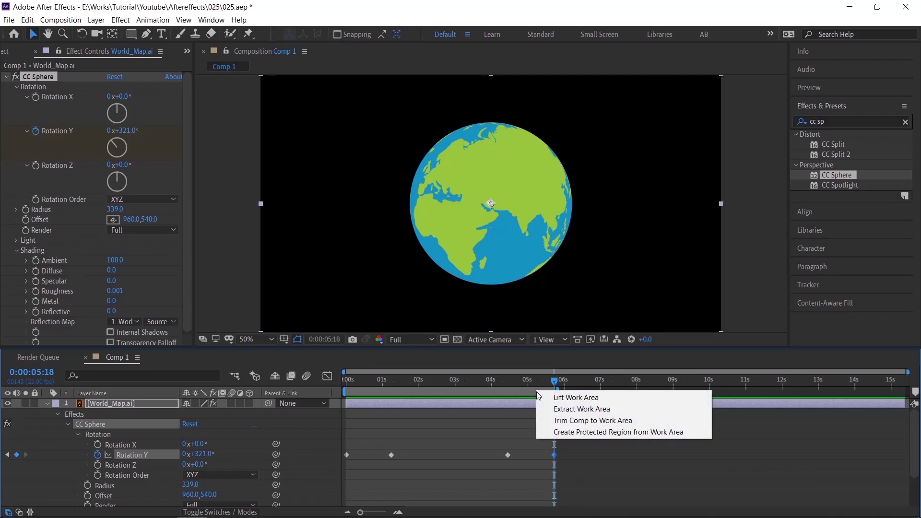
click(552, 422)
click(537, 427)
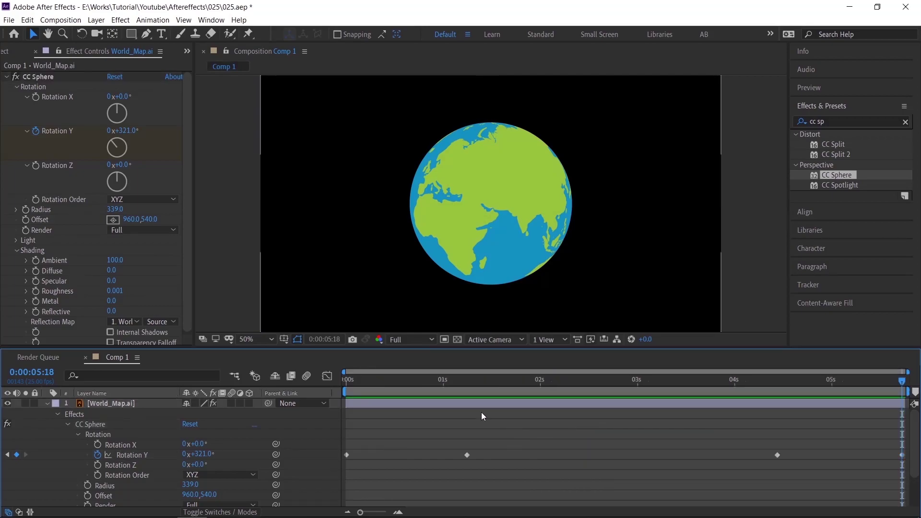
drag(447, 382, 347, 412)
key(space)
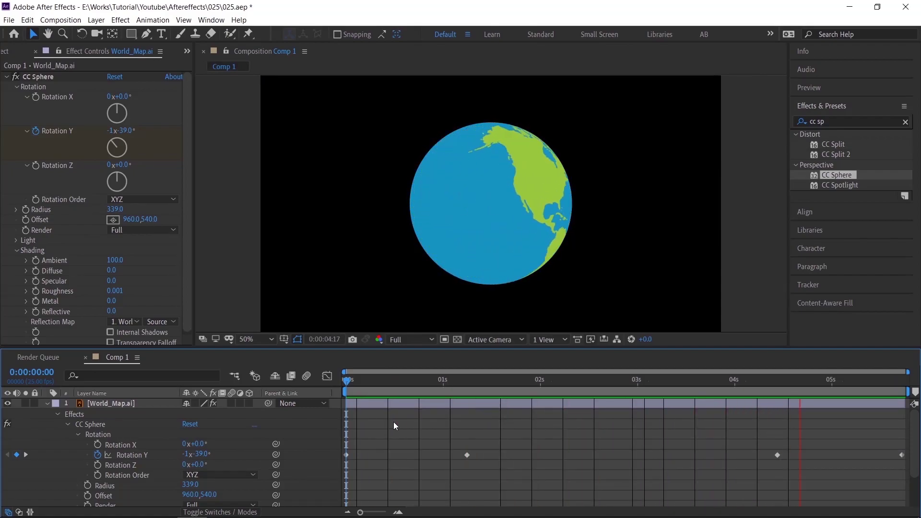
key(space)
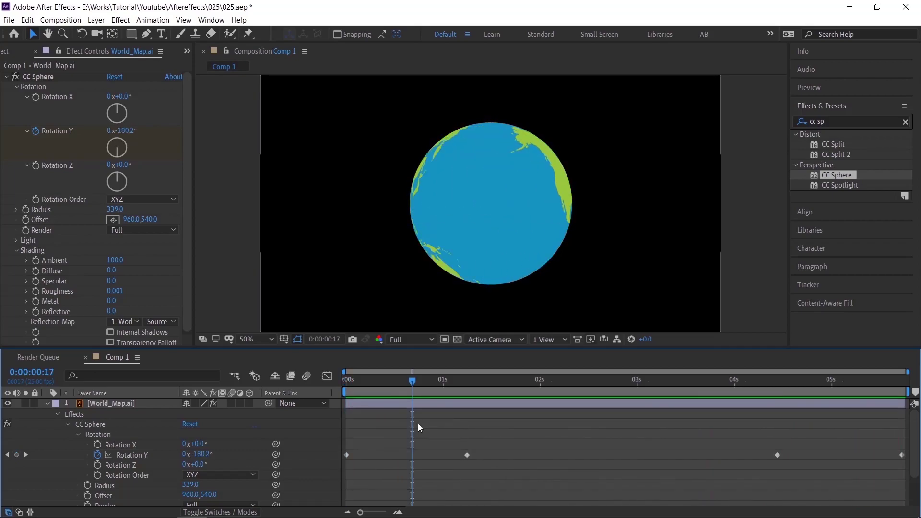
- Select all four Rotation Y keyframes and apply Easy Ease to them
drag(344, 444, 890, 469)
key(F9)
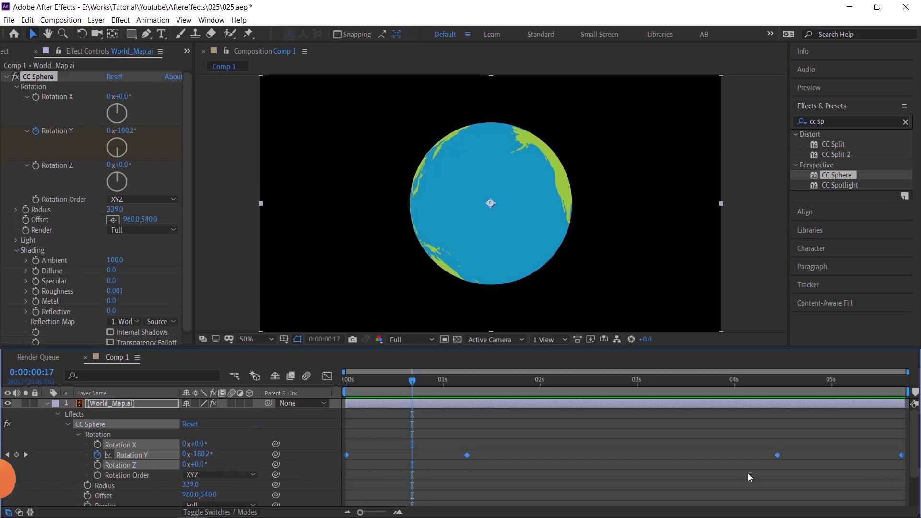
right_click(776, 455)
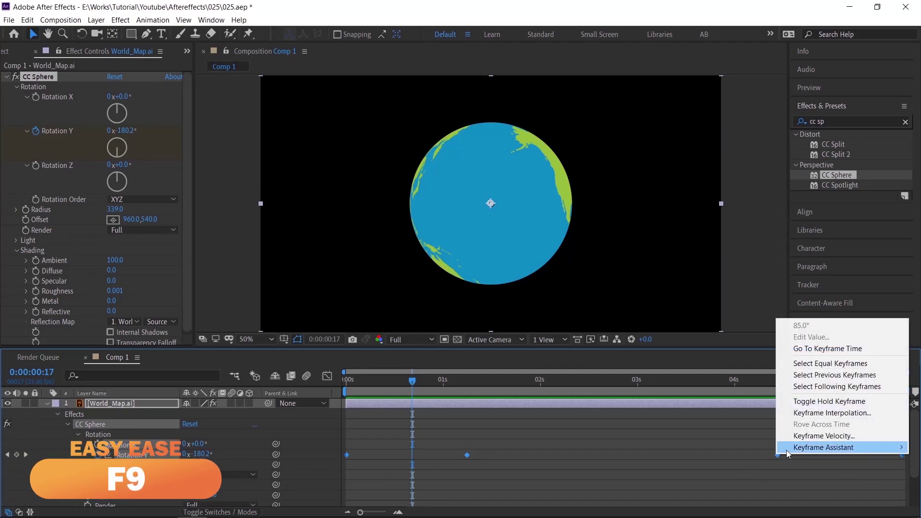
mouse_move(787, 450)
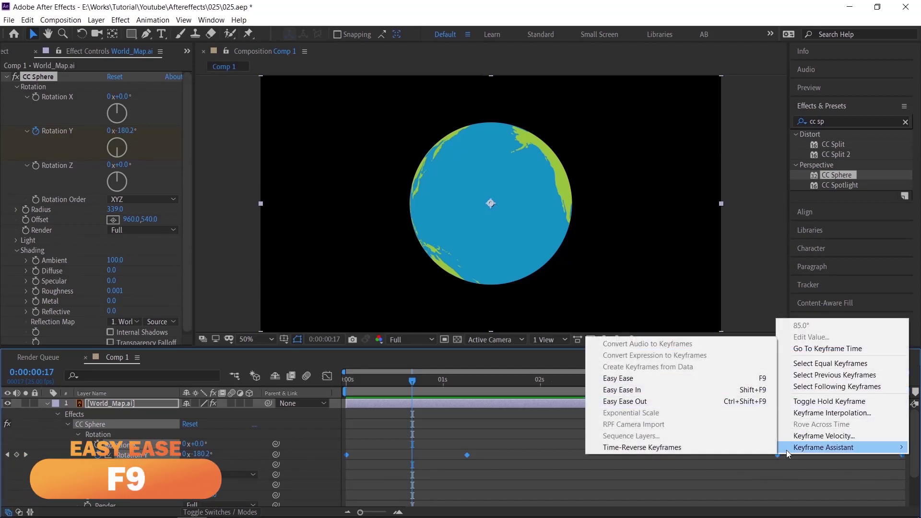
click(706, 378)
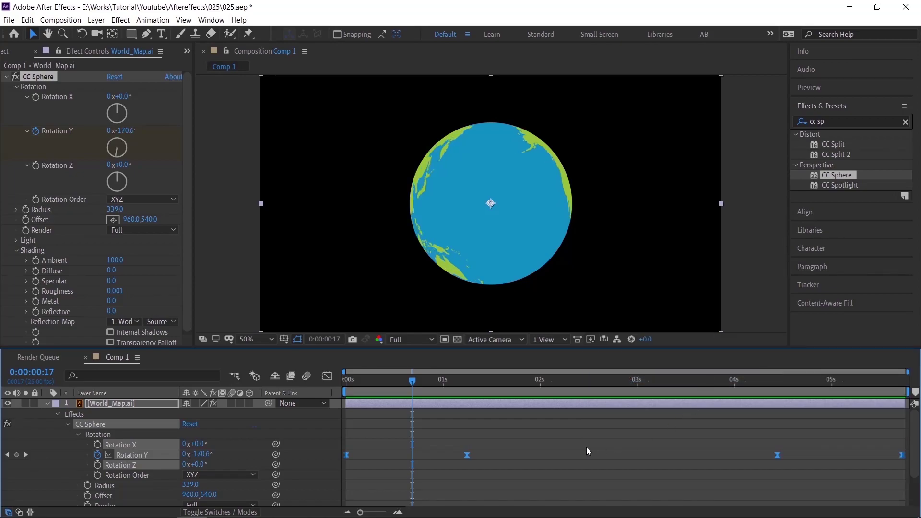
- Lengthen the speed-graph influence handles of Rotation Y's first and last segments so each spin speed peaks sharply near its middle
click(467, 454)
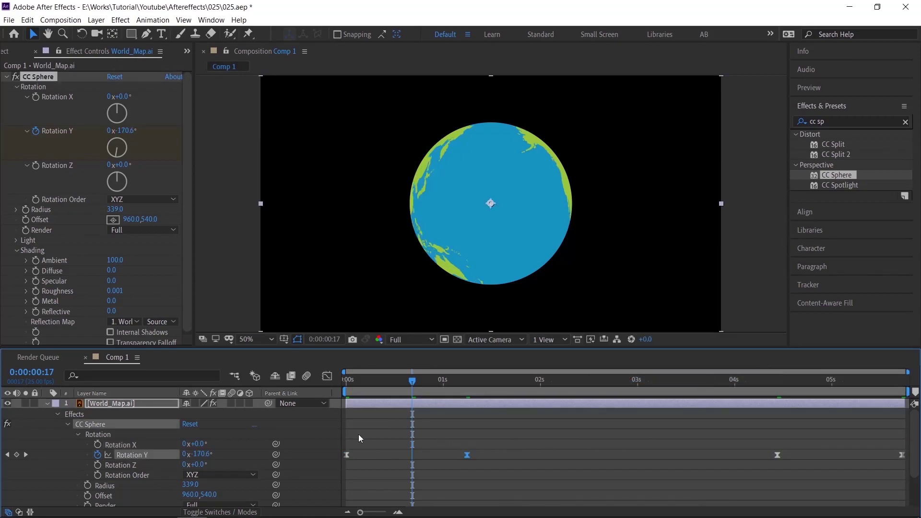
click(327, 377)
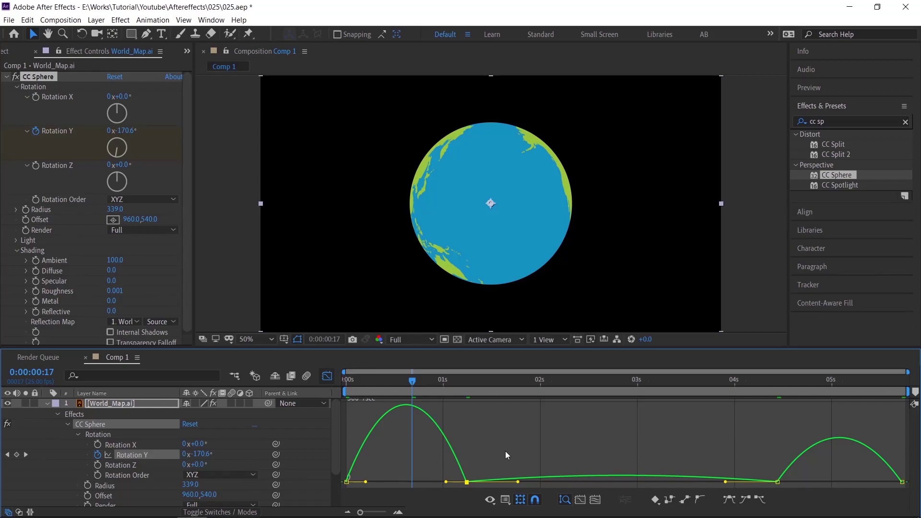
click(479, 464)
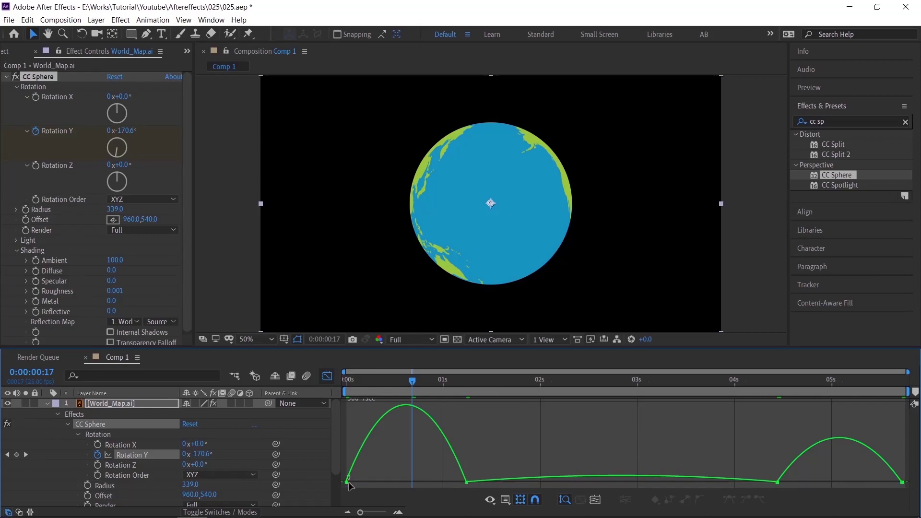
drag(366, 482, 388, 482)
drag(445, 482, 422, 482)
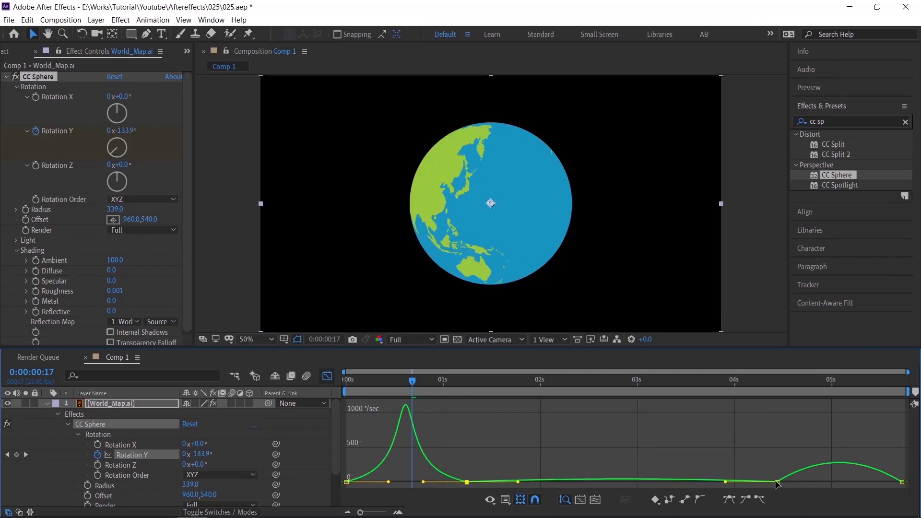
drag(797, 482, 861, 486)
- Preview the eased globe spin from the first frame, then close the speed graph
drag(356, 380, 340, 389)
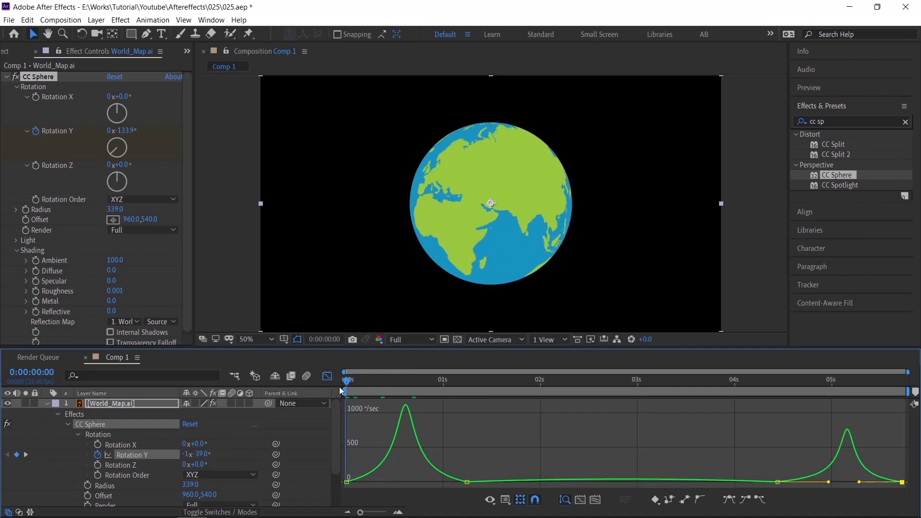
key(space)
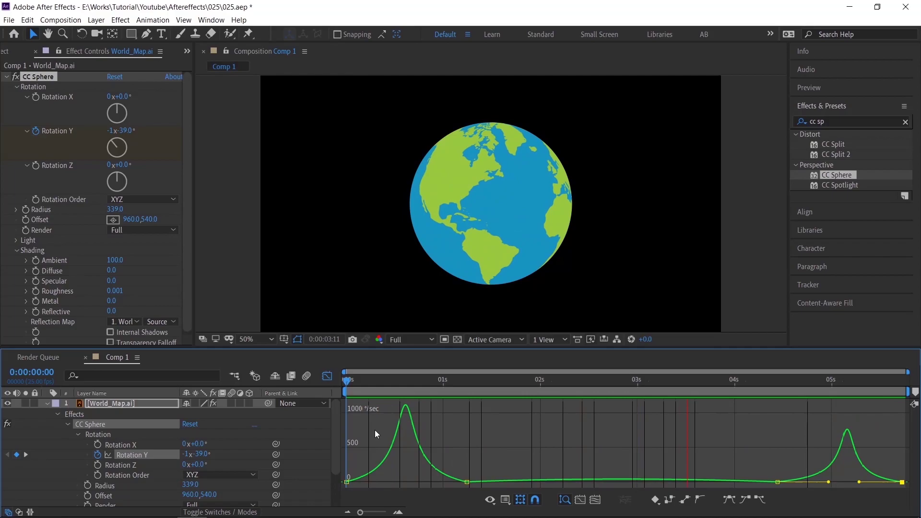
click(327, 375)
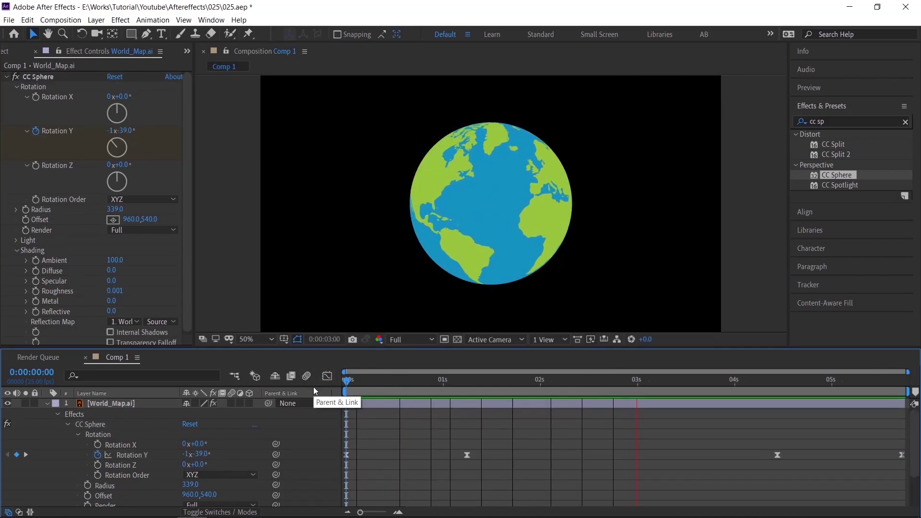
- Reshape Rotation Y's speed graph to peak early in the first segment and late in the last one, and preview the spin
click(327, 376)
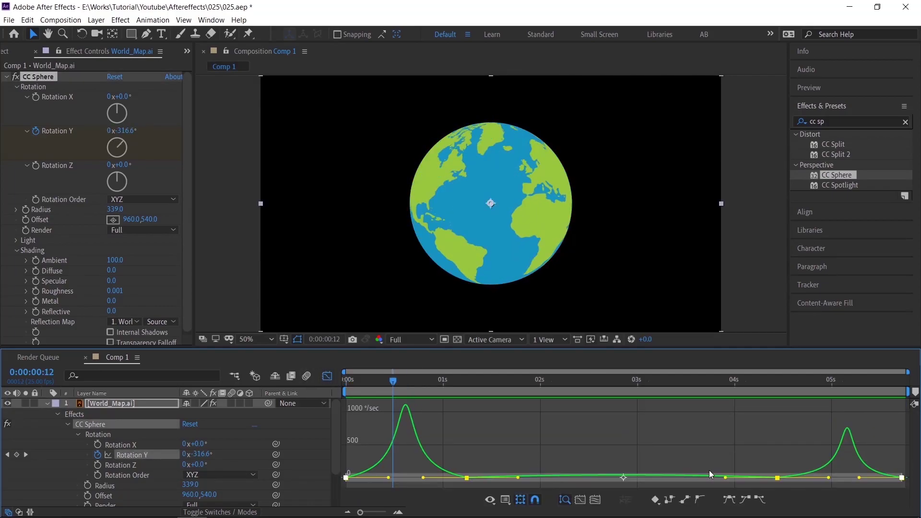
click(466, 481)
drag(447, 482, 405, 482)
drag(797, 482, 839, 481)
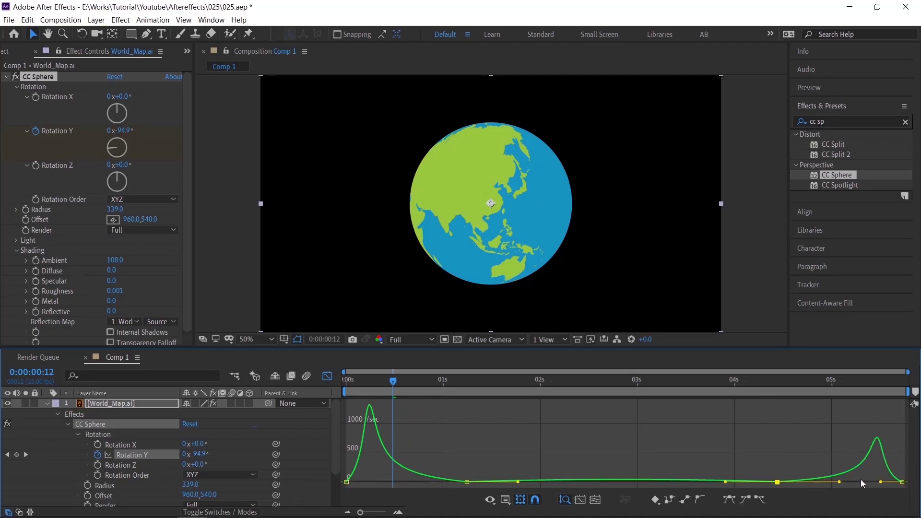
key(space)
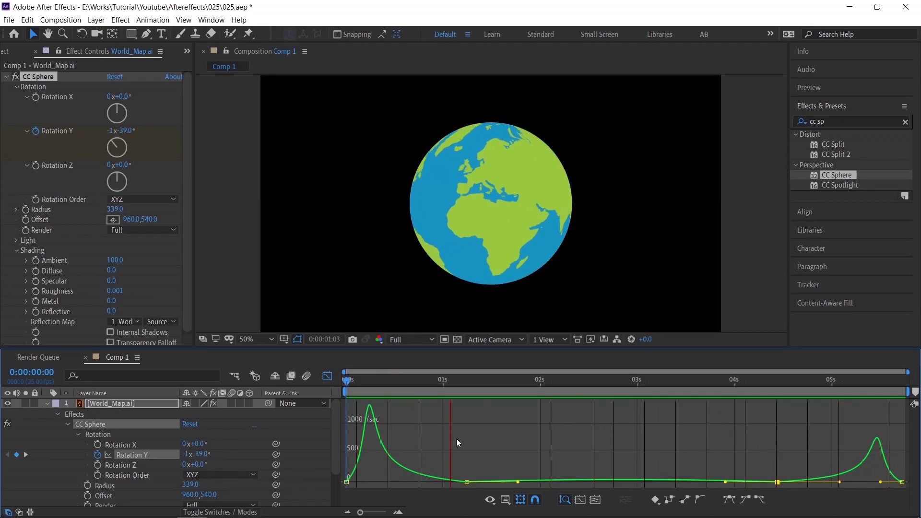
key(space)
- Adjust Rotation Y's speed handles so the first segment peaks late and the last segment peaks early, and preview the spin
click(347, 482)
drag(367, 482, 407, 481)
click(777, 482)
drag(839, 481, 810, 481)
drag(881, 481, 839, 481)
key(space)
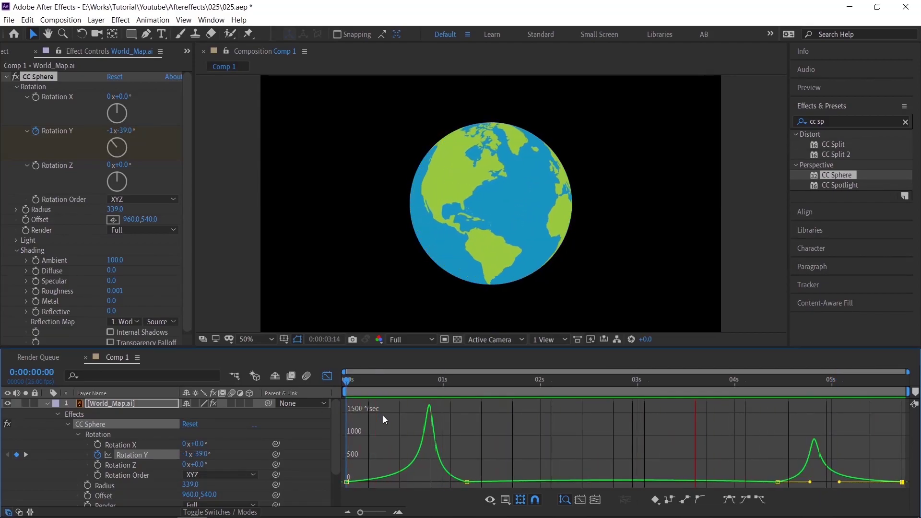
key(space)
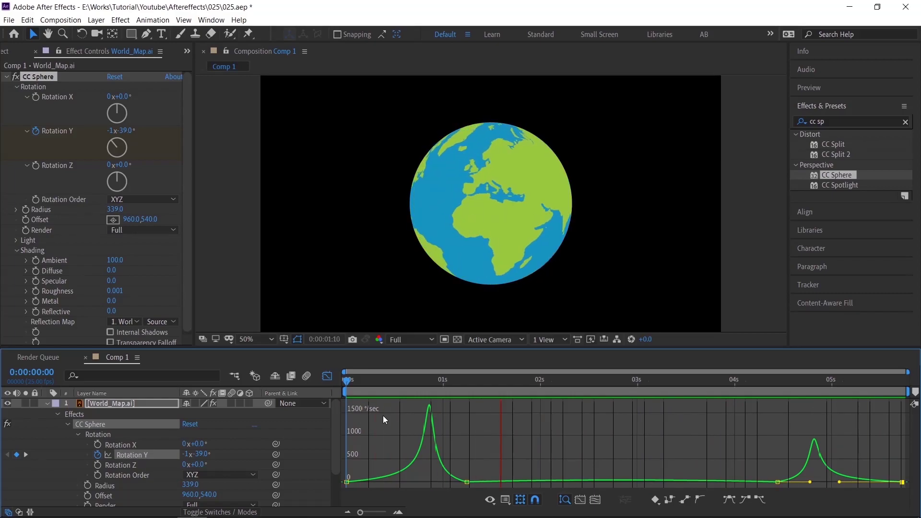
- Close the speed graph and collapse the World_Map.ai layer's properties and its CC Sphere settings
click(326, 376)
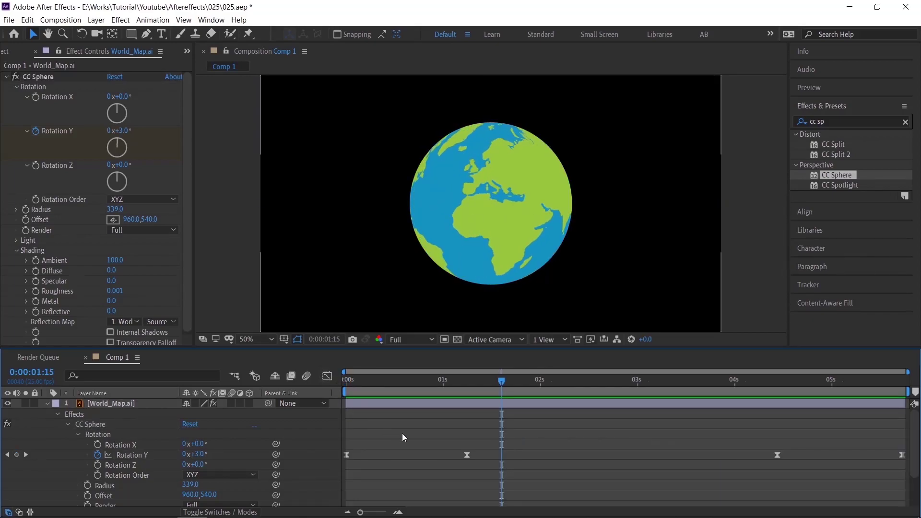
key(u)
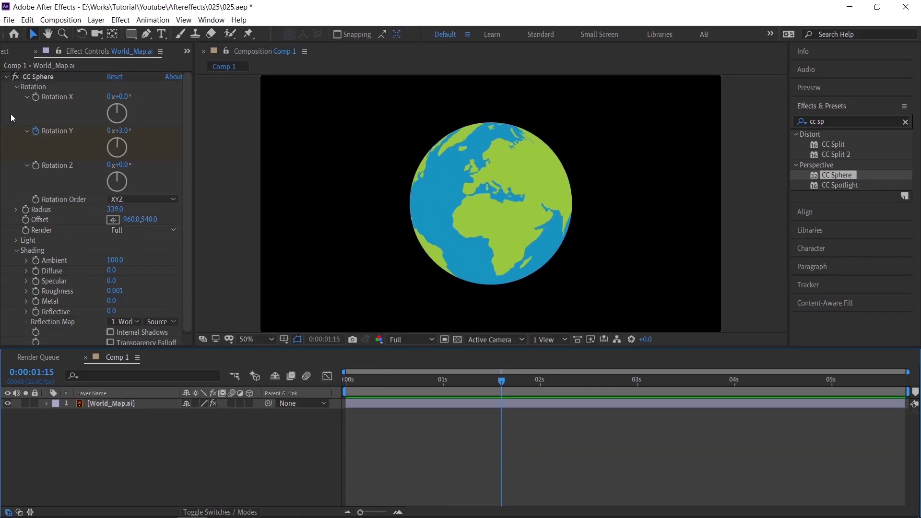
click(4, 80)
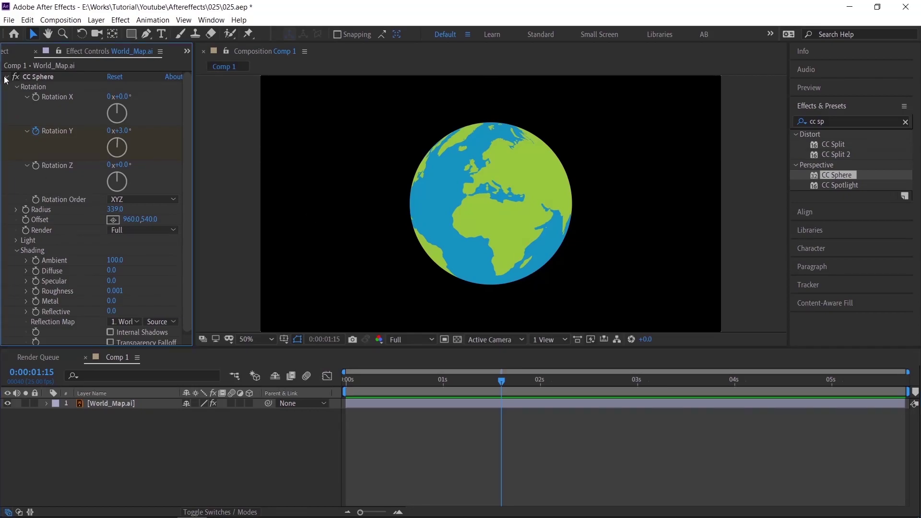
click(6, 78)
- Open the World_Map.ai layer's own view to check the flat map and return to Comp 1
click(476, 408)
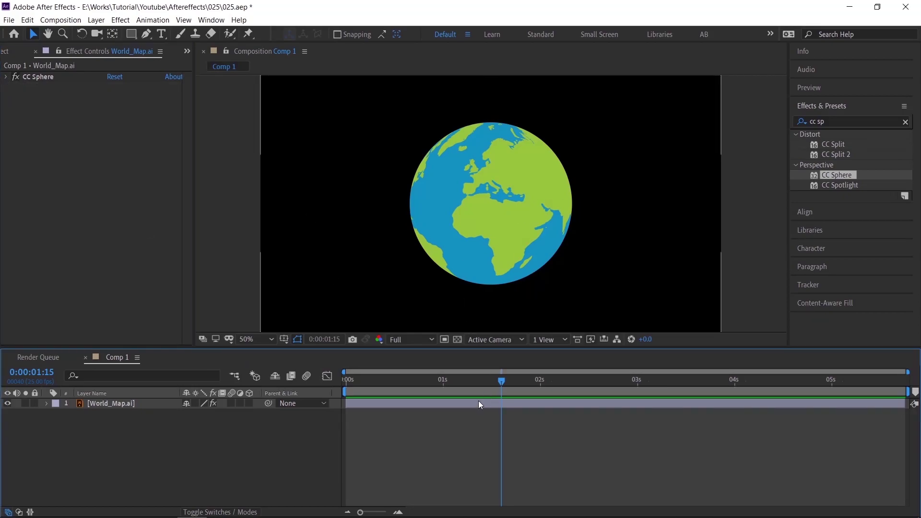
click(479, 402)
double_click(493, 405)
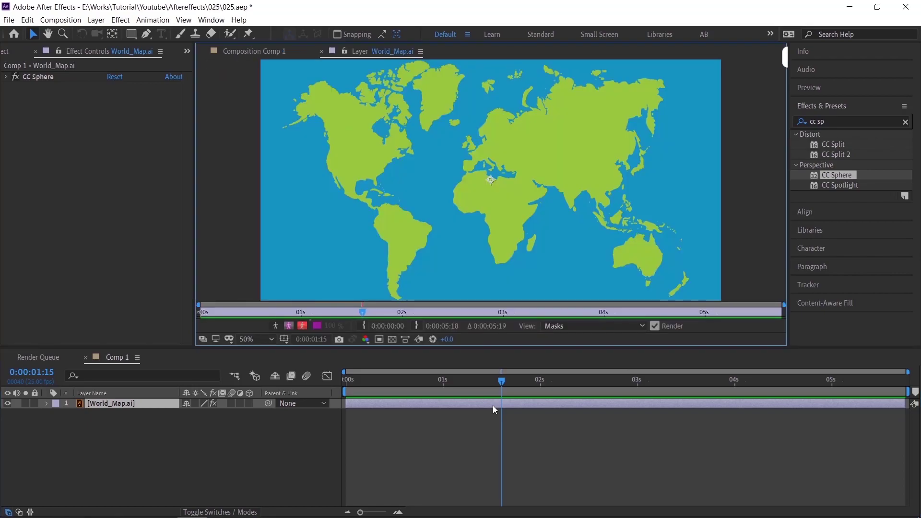
click(265, 52)
- Pre-compose the World_Map.ai layer as World_Map, leaving all attributes in Comp 1
right_click(441, 403)
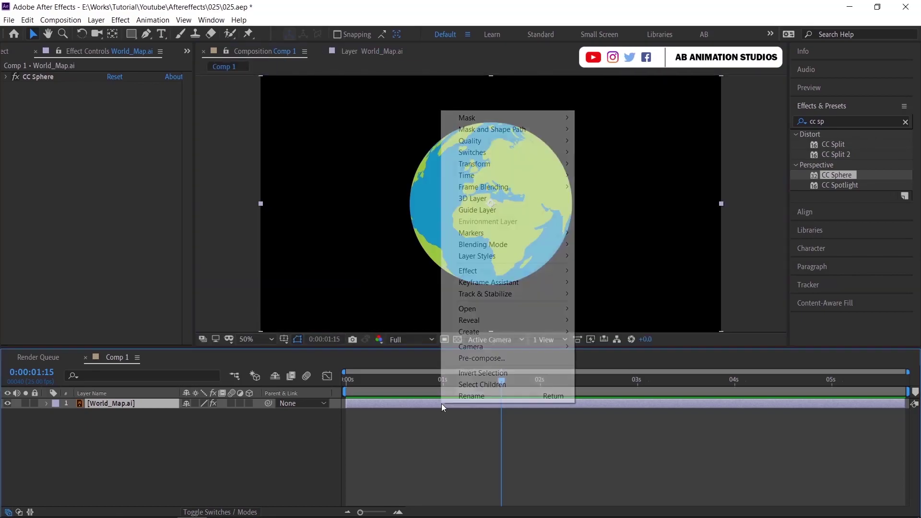
click(476, 358)
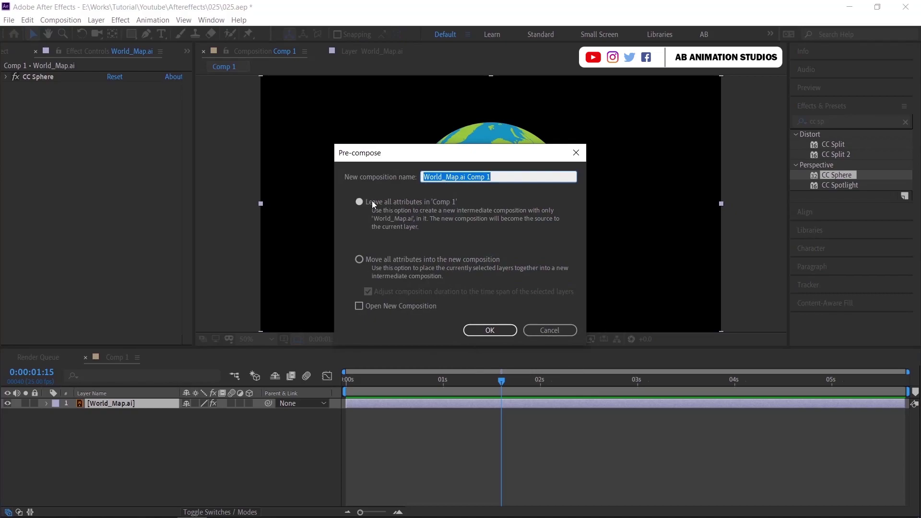
click(507, 173)
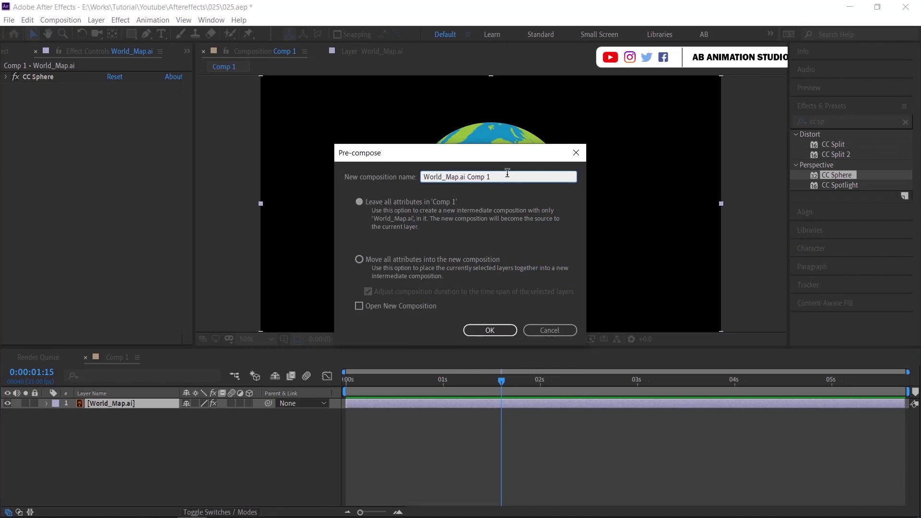
drag(507, 173, 458, 176)
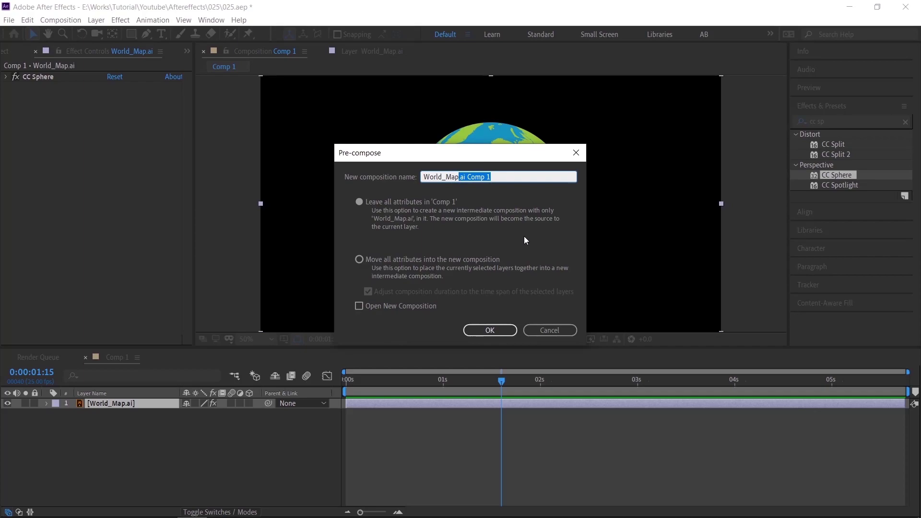
key(BackSpace)
click(491, 329)
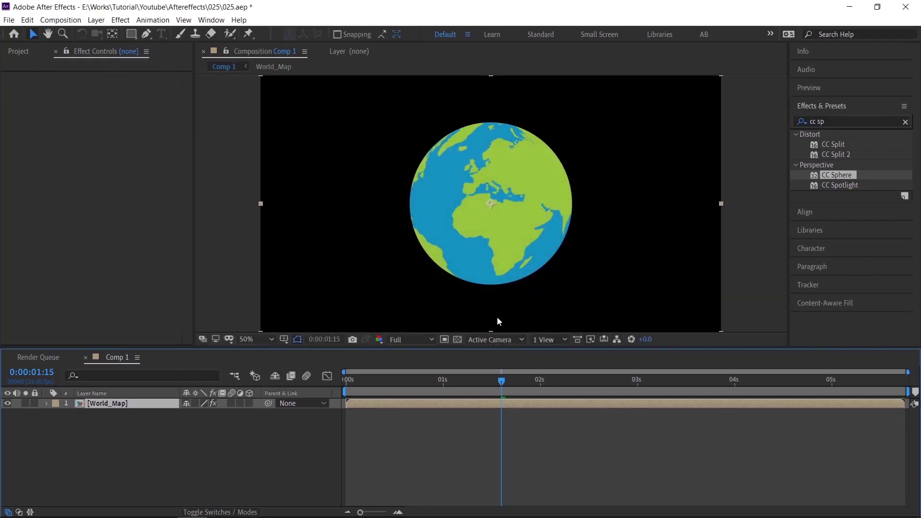
- Inside the World_Map composition, draw a small red circle without stroke over western Asia and centre its anchor point
double_click(482, 219)
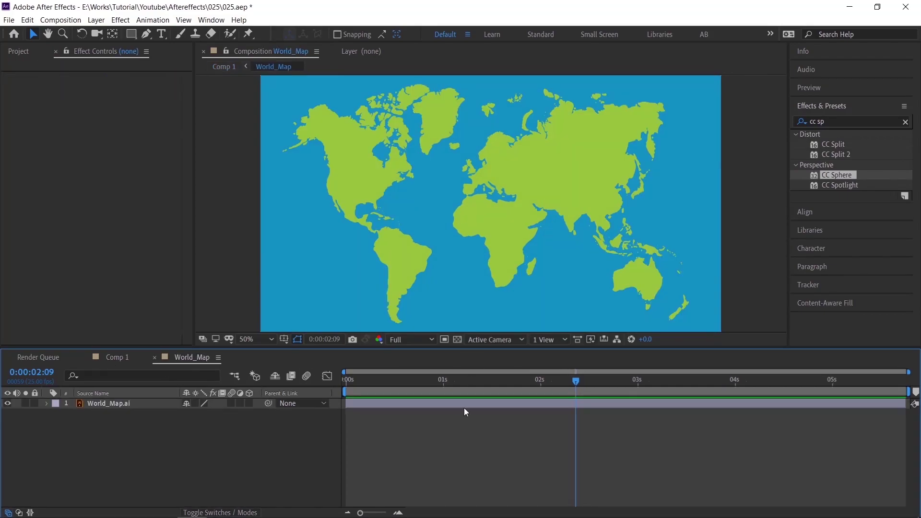
drag(131, 33, 171, 60)
scroll(553, 189, up, 2)
key(space)
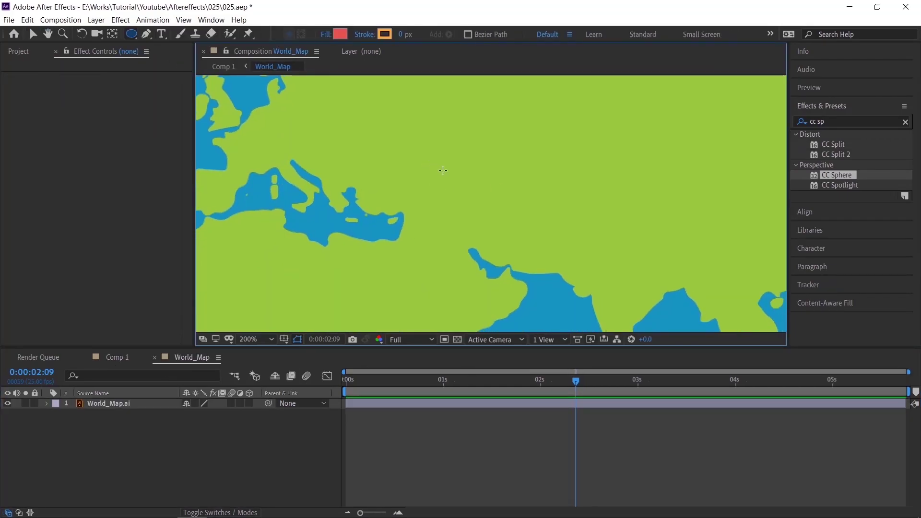
drag(441, 169, 459, 189)
key(ctrl+alt+Home)
key(v)
- Keyframe the circle's Scale from 26% on the first frame to 100% at about 0:00:00:04 and preview the growth
key(s)
click(359, 383)
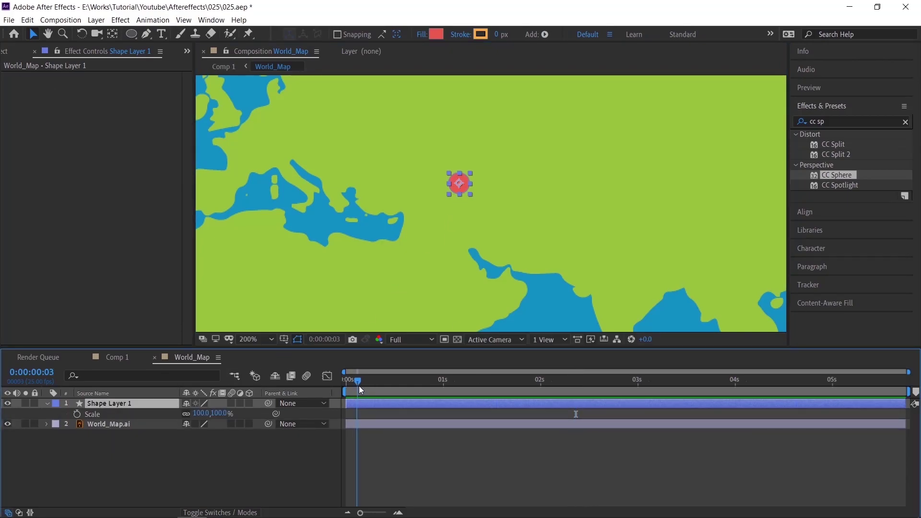
click(76, 413)
drag(203, 416, 168, 416)
key(space)
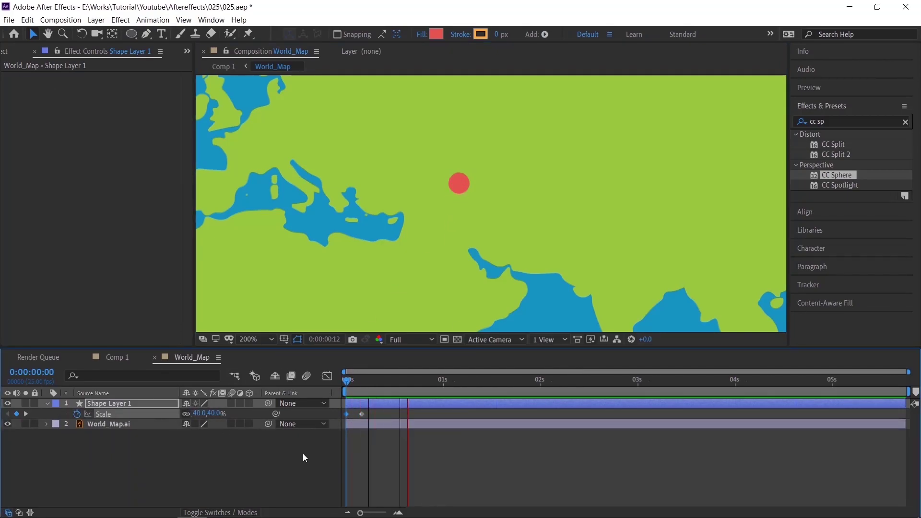
key(space)
key(=)
key(=)
key(space)
key(space)
key(space)
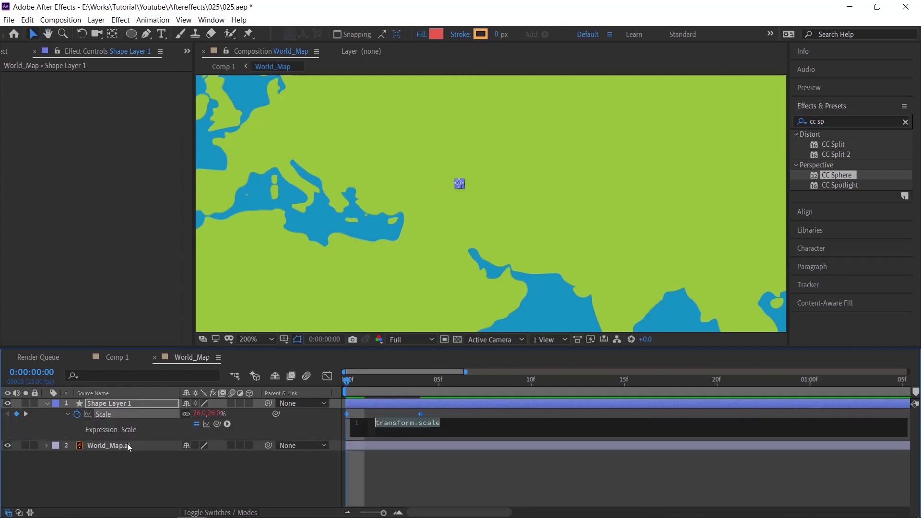
- Add the expression loopOut('pingpong') to the circle's Scale
key(alt+shift+equal)
text(loop)
key(Return)
text(')
key(Down)
key(Down)
key(Down)
key(Return)
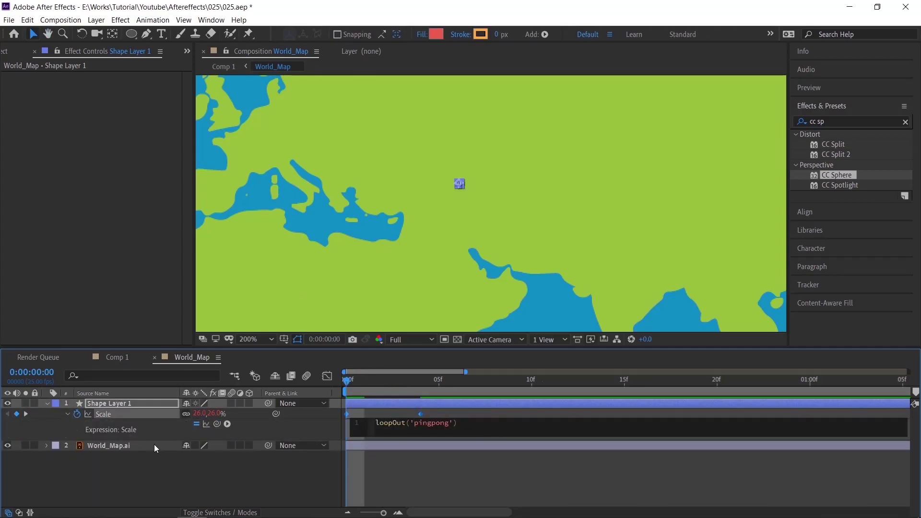
click(201, 468)
- Move the second Scale keyframe to about 0:00:00:16 and preview the circle's slower pulse
key(space)
key(space)
drag(420, 413, 642, 414)
key(space)
key(space)
key(minus)
key(minus)
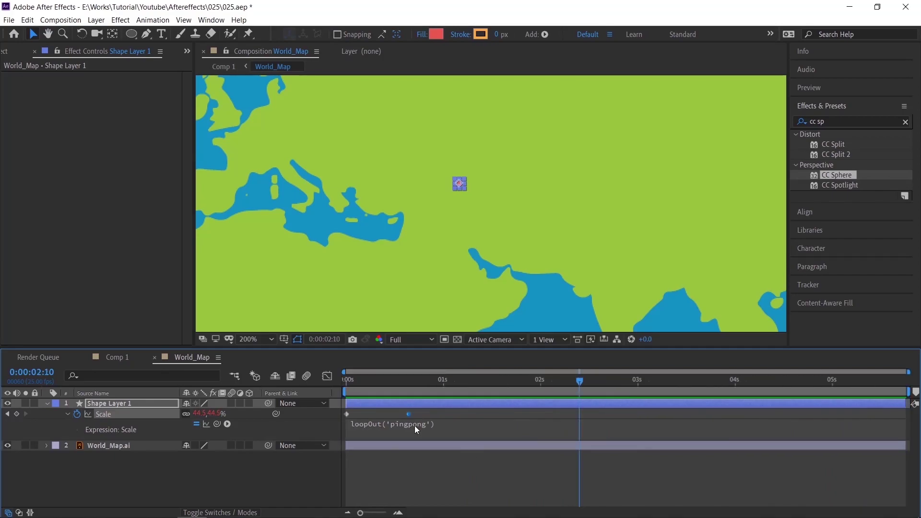
- Shape the eased speed curve of the circle's two Scale keyframes in the graph editor and preview the pulse
key(shift+F3)
click(408, 482)
mouse_move(398, 483)
mouse_down()
mouse_move(371, 482)
mouse_move(382, 482)
mouse_up()
key(Home)
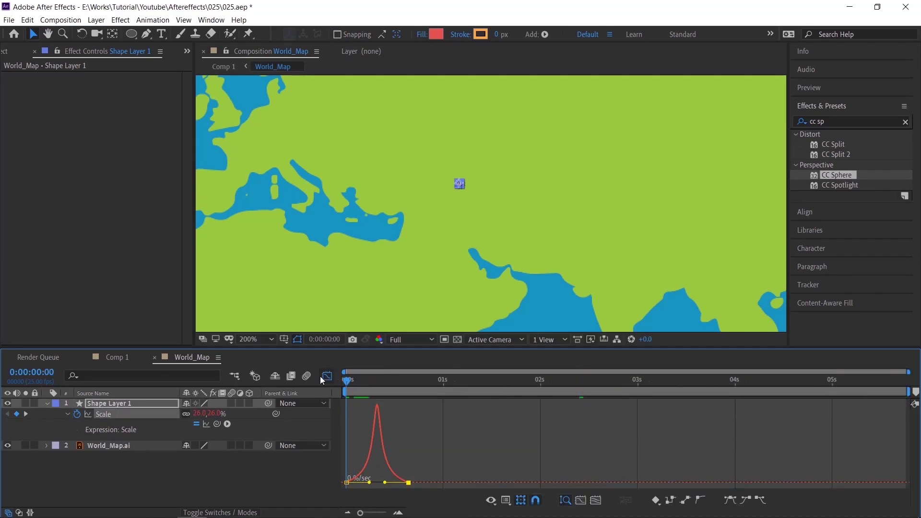
click(325, 376)
key(space)
key(shift+F3)
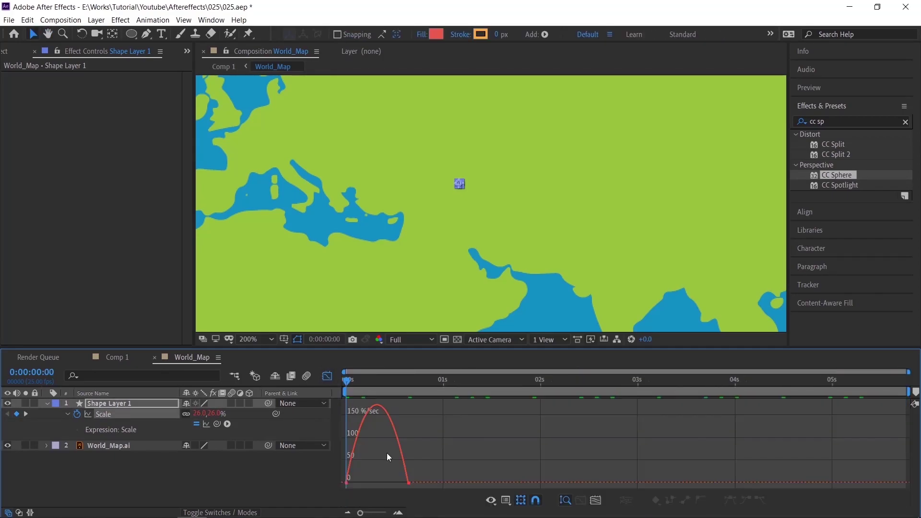
key(shift+F3)
key(space)
click(405, 478)
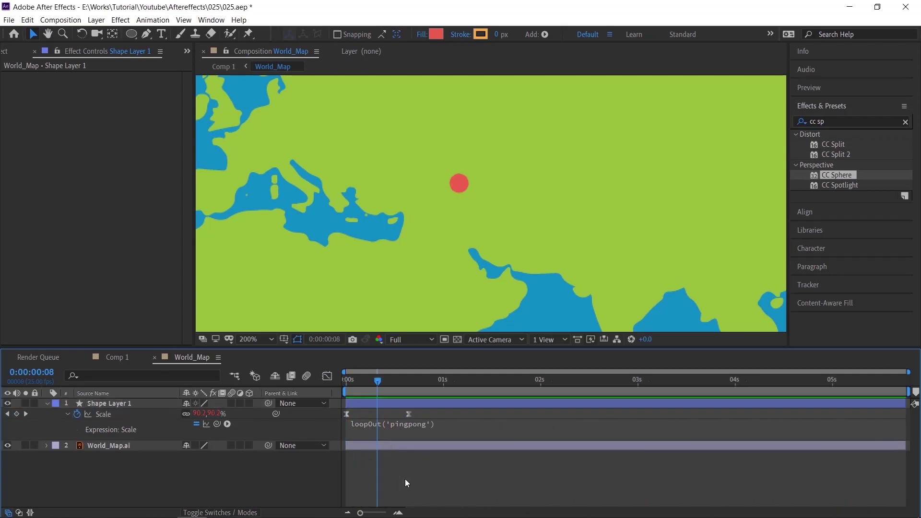
- Duplicate the pulsing circle five times and place the copies over eastern Russia, North America, South America, Australia and southern Africa
key(u)
click(384, 405)
scroll(446, 320, down, 2)
key(v)
key(ctrl+d)
drag(442, 215, 521, 155)
key(ctrl+d)
key(ctrl+d)
key(ctrl+d)
key(ctrl+d)
drag(521, 155, 414, 287)
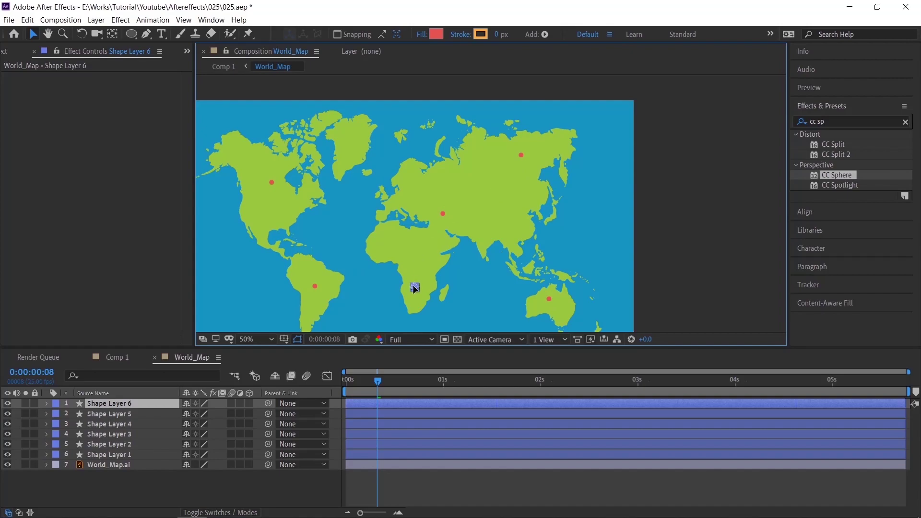
drag(384, 442, 395, 439)
drag(397, 433, 401, 425)
key(ctrl+z)
key(ctrl+z)
- Stagger the Scale keyframes of the duplicated circles to different start times and preview their offset pulses
click(392, 473)
key(u)
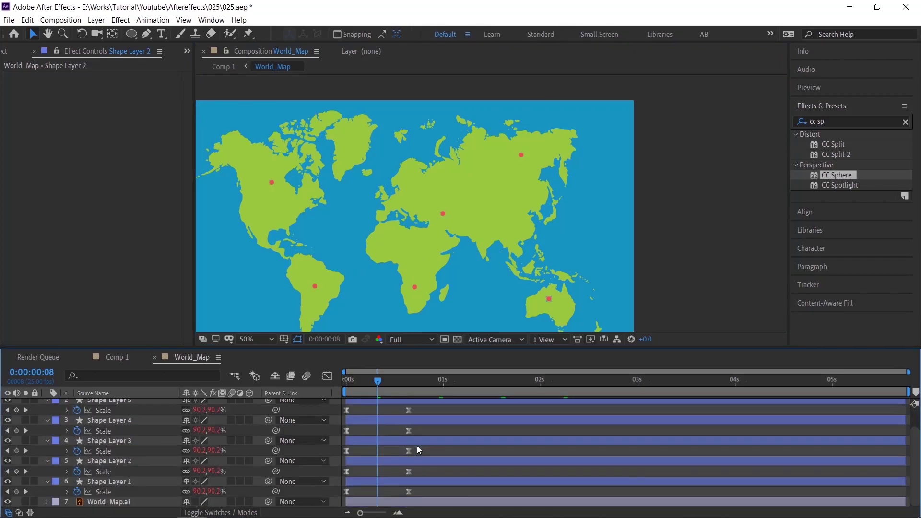
drag(417, 467, 343, 475)
drag(346, 472, 382, 476)
drag(417, 447, 343, 455)
drag(347, 452, 370, 456)
drag(417, 426, 342, 434)
drag(346, 431, 361, 432)
drag(421, 407, 343, 413)
drag(346, 410, 372, 412)
drag(431, 427, 354, 432)
drag(439, 447, 368, 452)
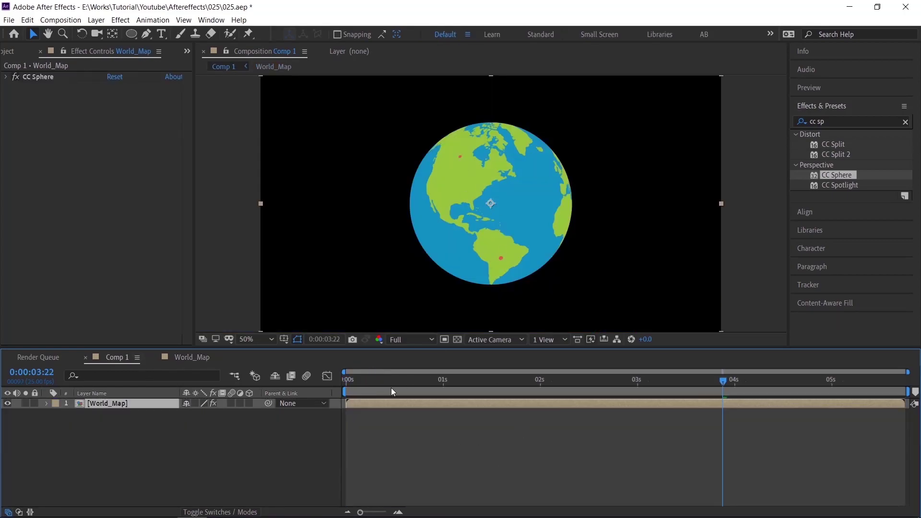
click(346, 384)
key(space)
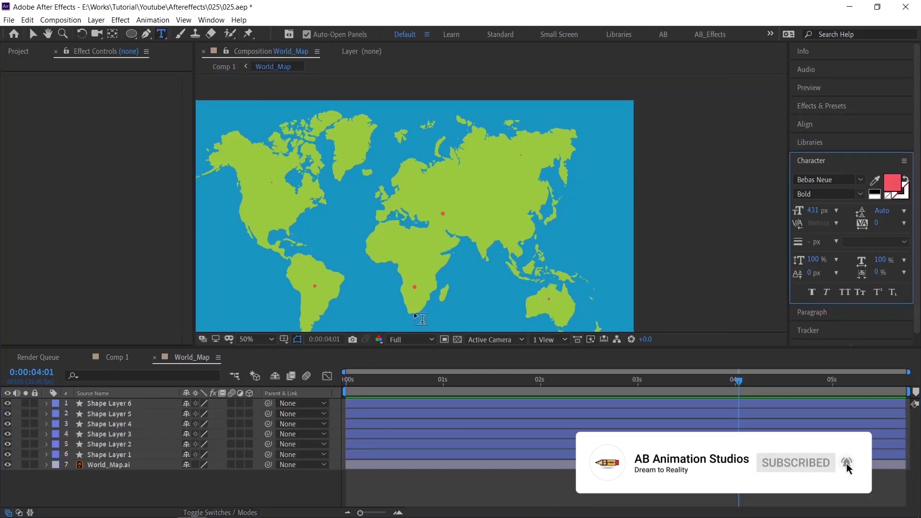
- Add the red text "Sample Text" over Asia in the World_Map composition and set its size to 94 px
click(432, 210)
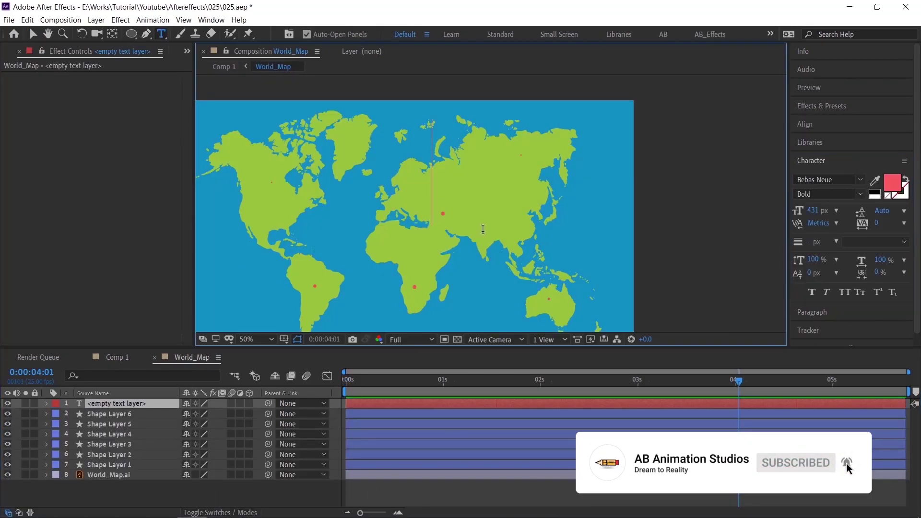
text(Sample Text)
key(ctrl+a)
drag(812, 211, 741, 215)
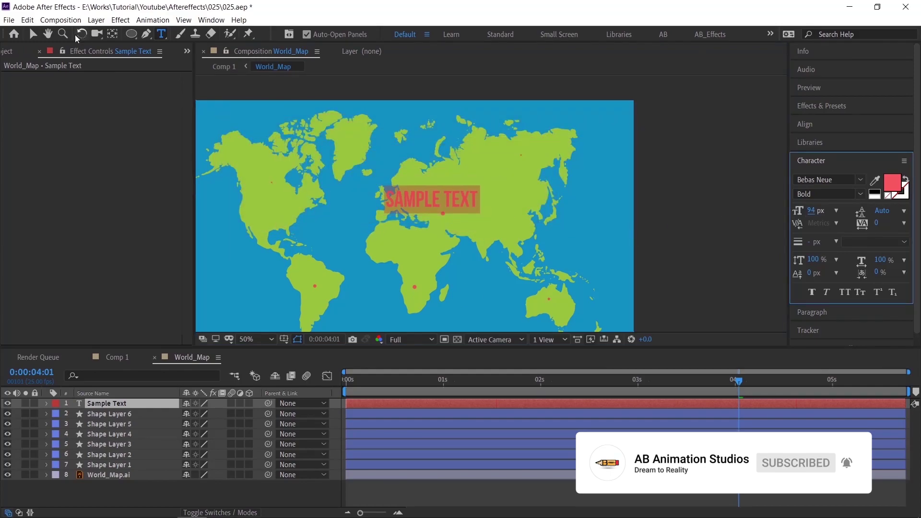
- Preview the map's text and markers in World_Map and on the spinning globe in Comp 1
click(117, 358)
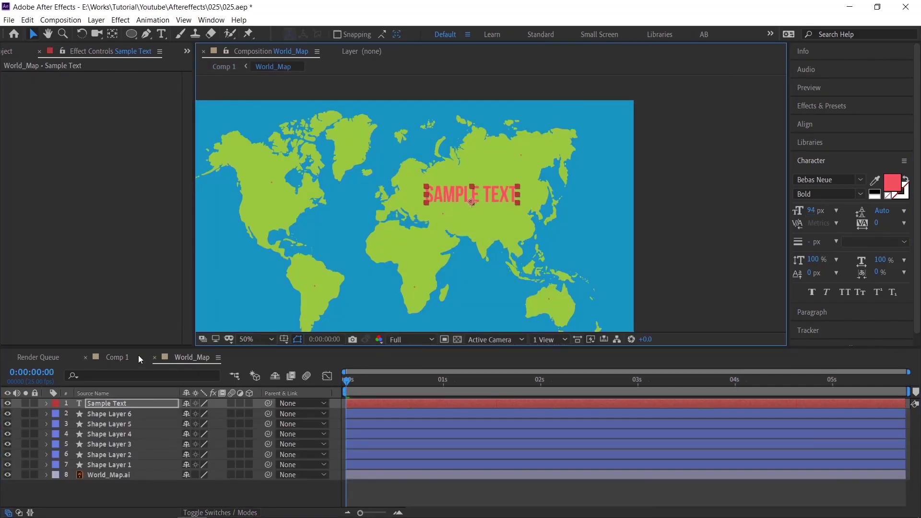
click(117, 357)
drag(374, 379, 478, 387)
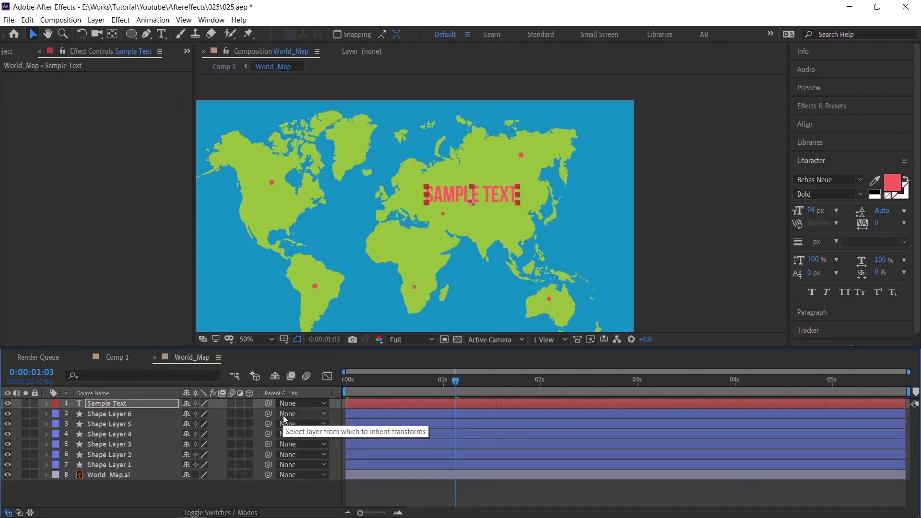
click(233, 490)
key(Home)
key(space)
key(space)
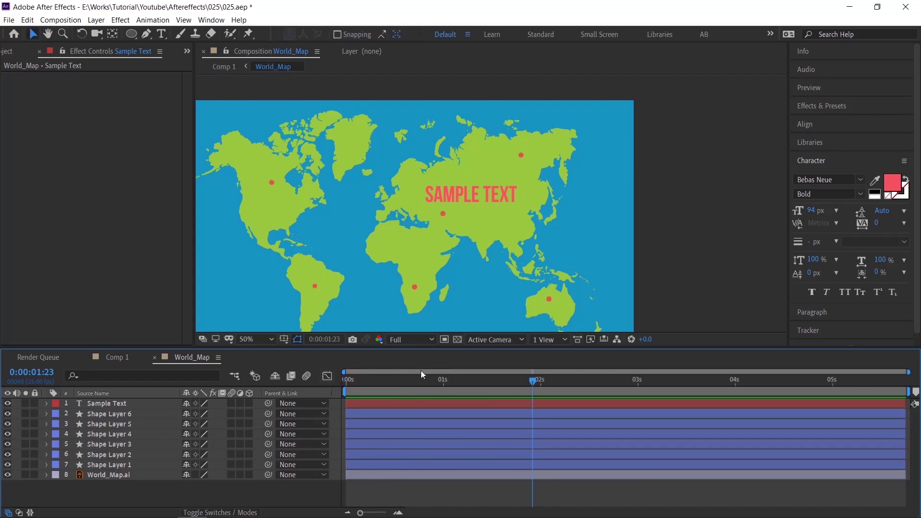
click(117, 357)
drag(434, 381, 290, 390)
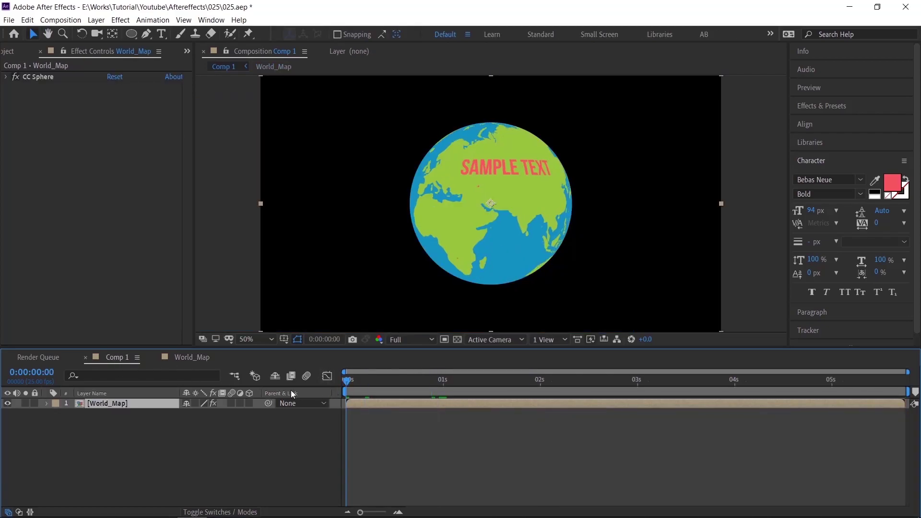
key(space)
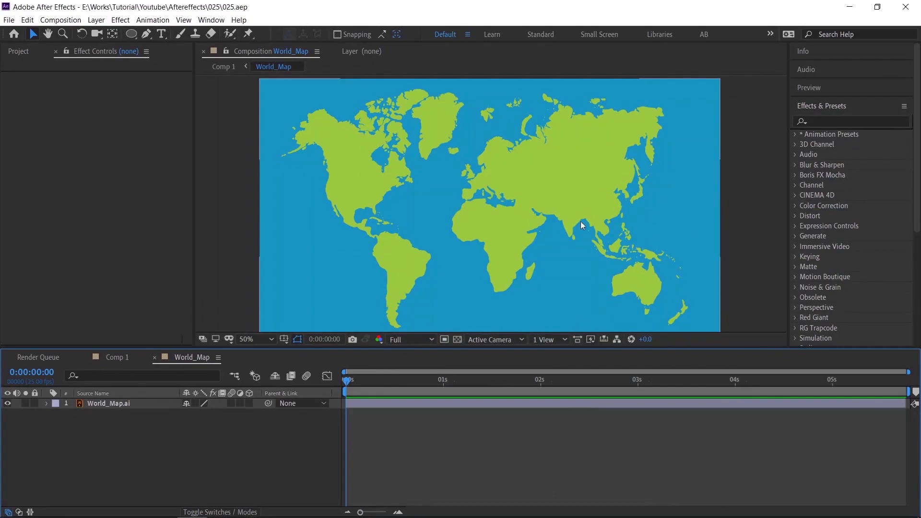
- Draw a small unfilled circle with an 8 px red stroke over eastern Europe and centre its anchor point
click(130, 34)
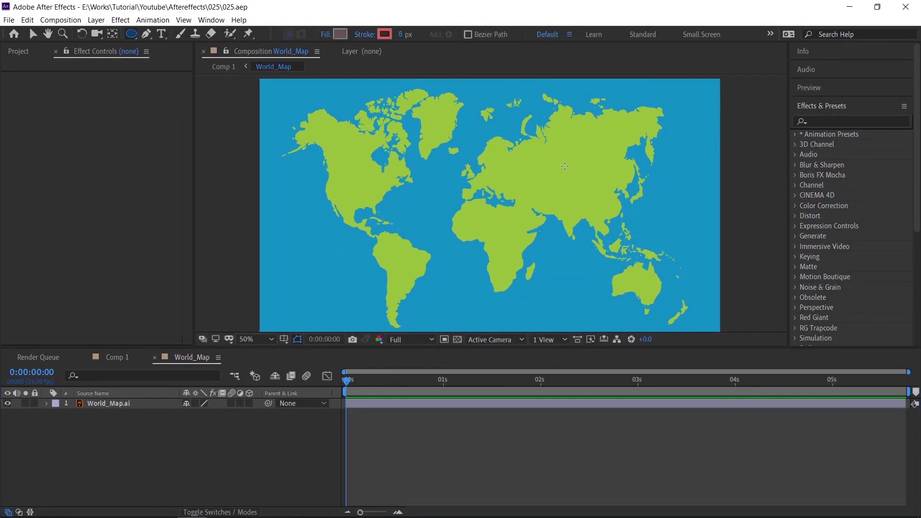
scroll(562, 178, up, 4)
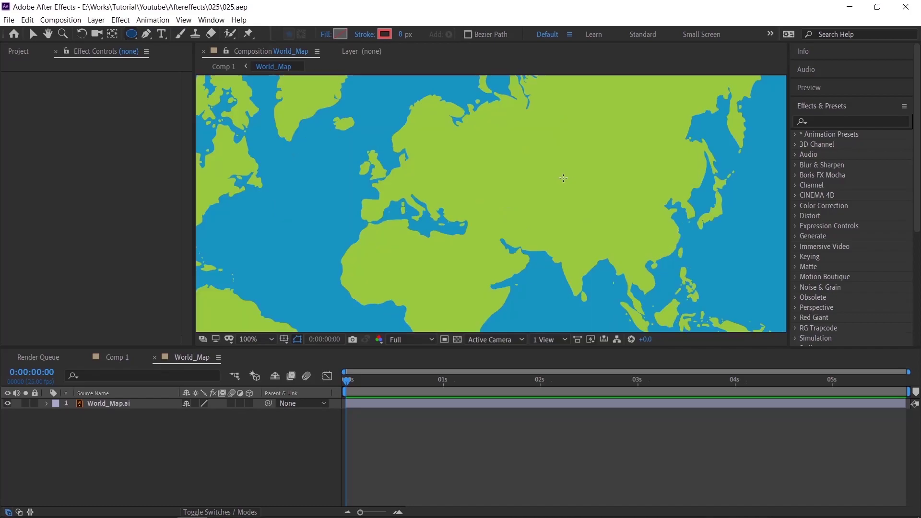
scroll(563, 178, down, 2)
drag(538, 174, 489, 205)
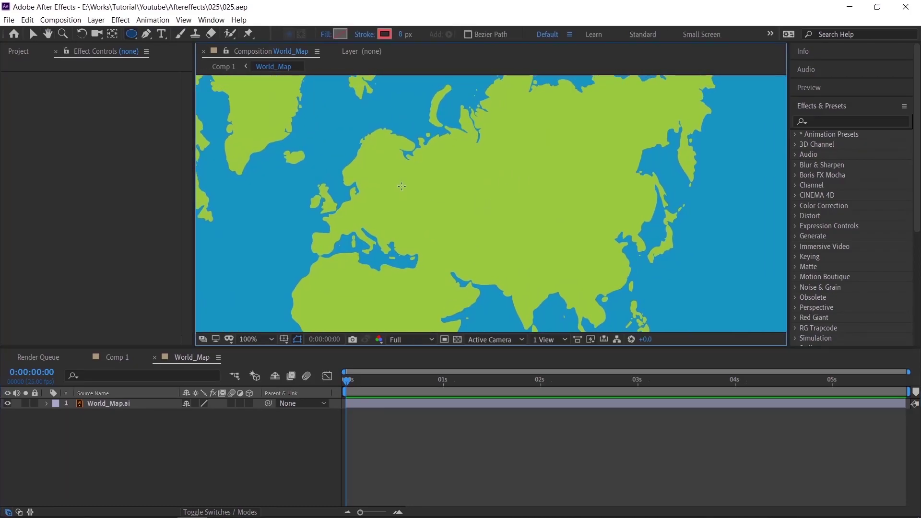
drag(387, 185, 420, 216)
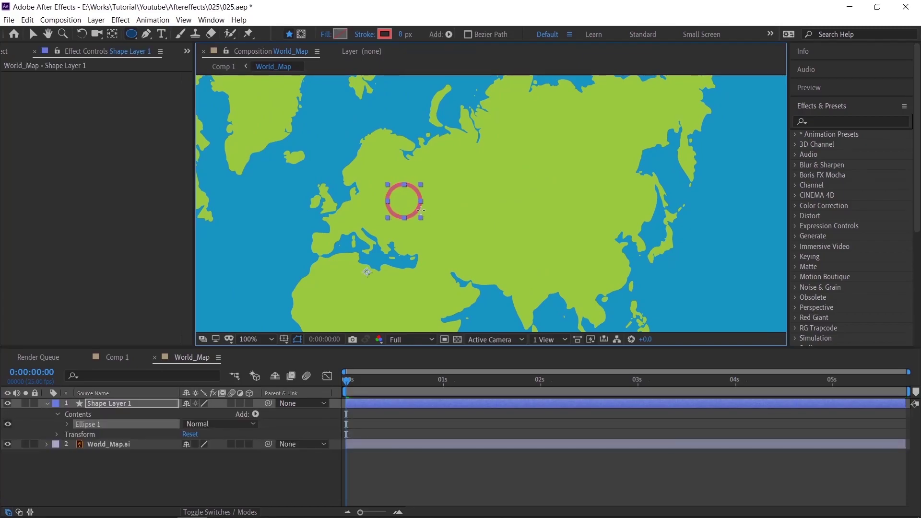
key(ctrl+alt+Home)
click(33, 34)
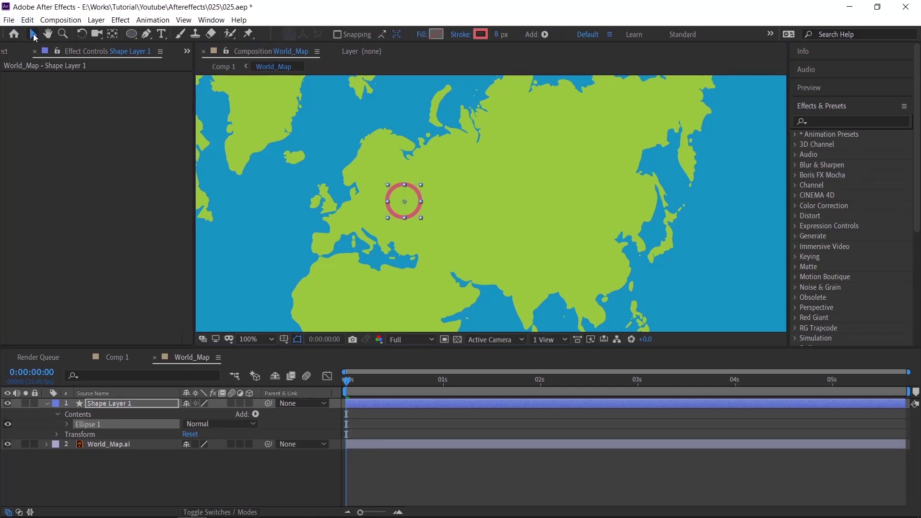
- Keyframe the Scale of Ellipse 1 from 0% on the first frame to 100% at 0:00:00:13 and preview the growth
click(111, 404)
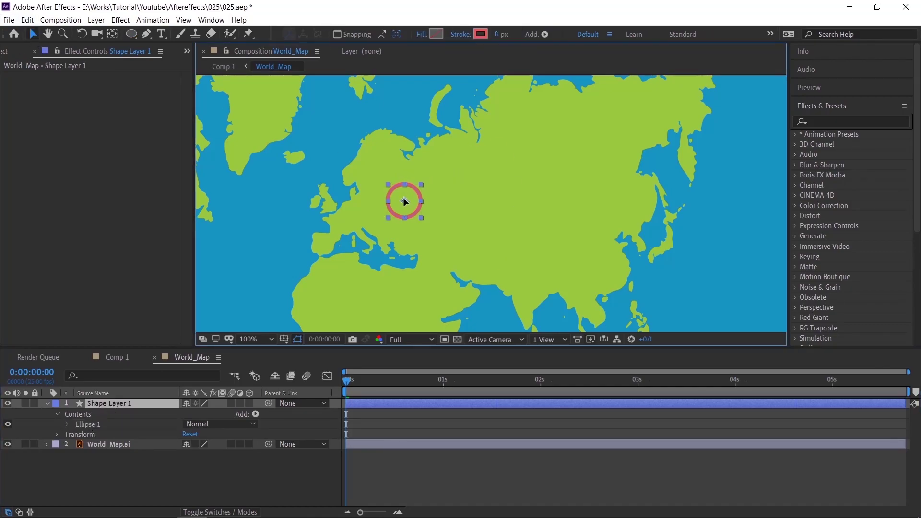
click(126, 404)
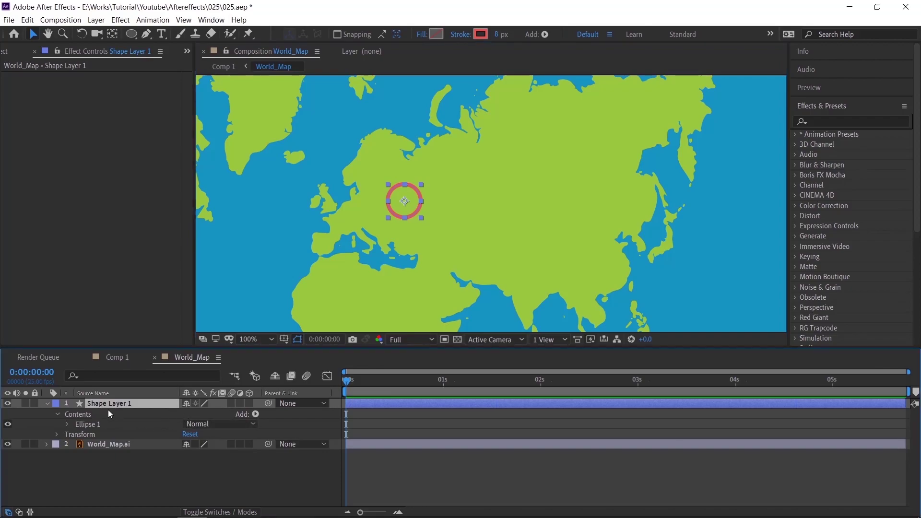
click(68, 424)
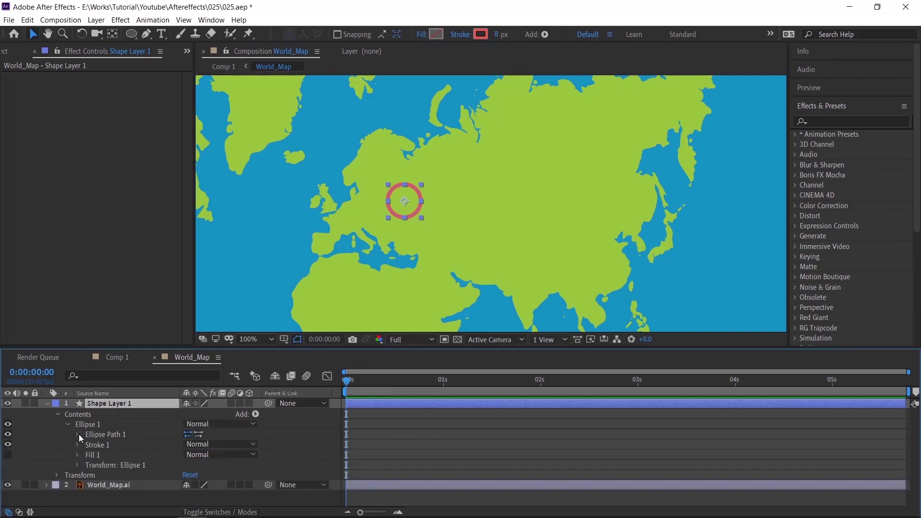
click(77, 465)
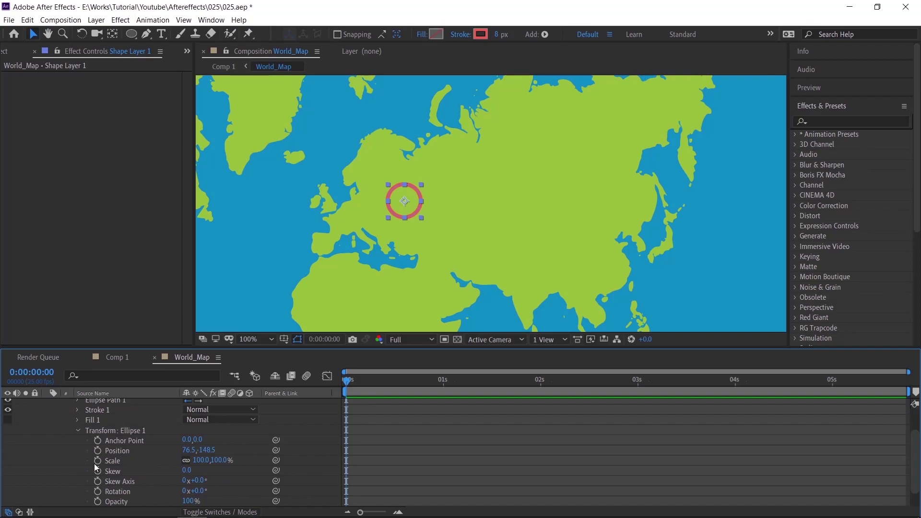
click(97, 460)
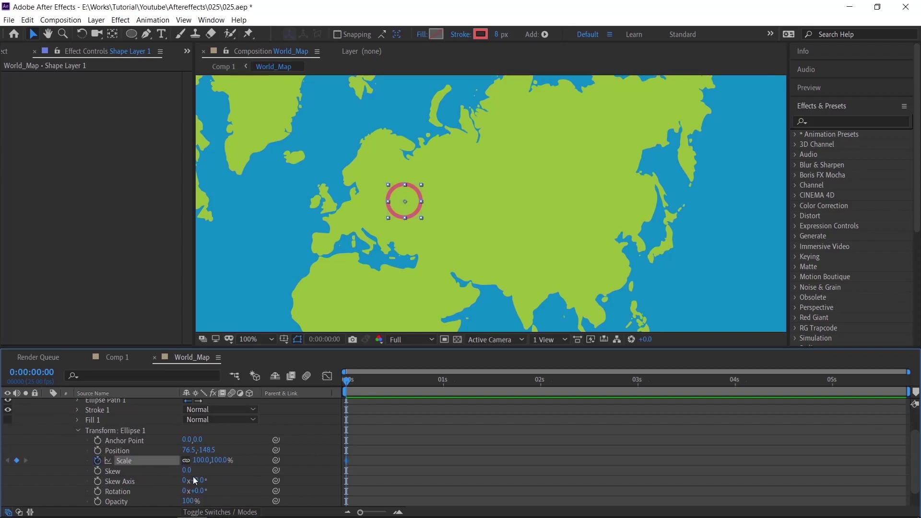
drag(346, 459, 397, 460)
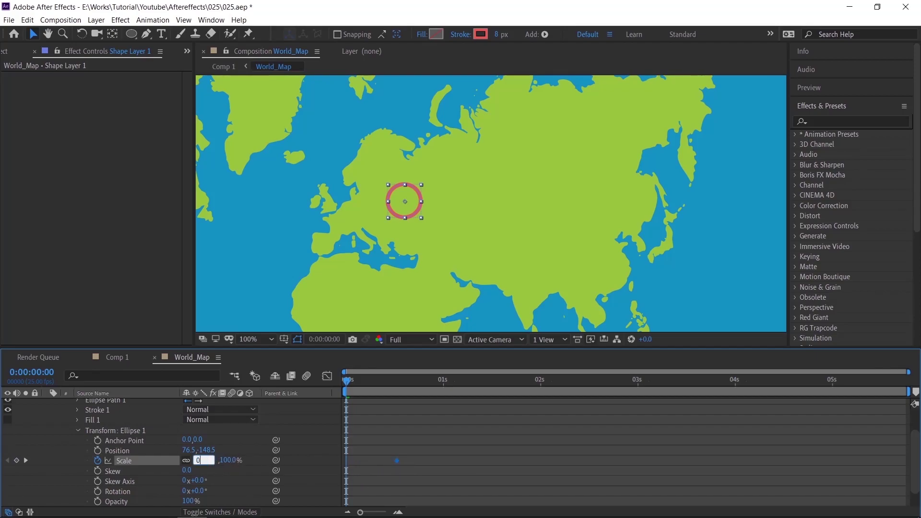
text(0)
key(Return)
key(space)
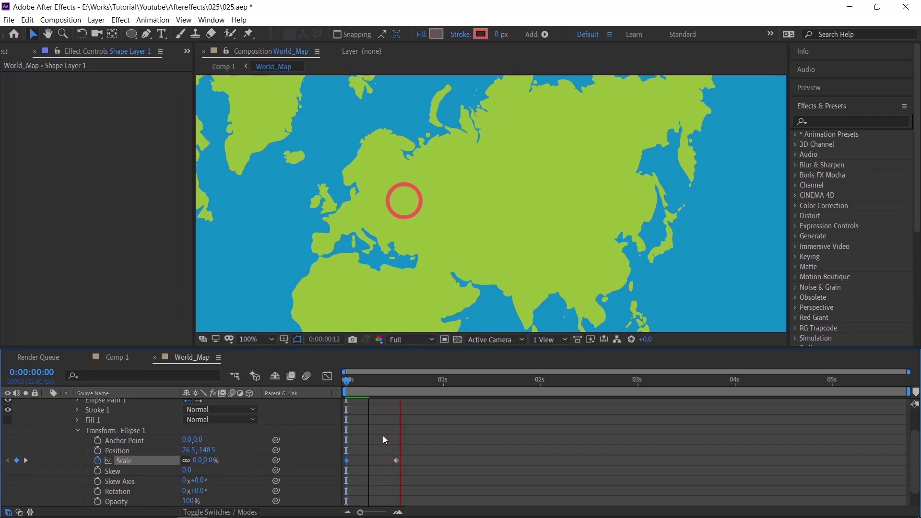
- Add a Stroke Width keyframe of 8 to the ring at 0:00:00:05
drag(345, 394, 367, 395)
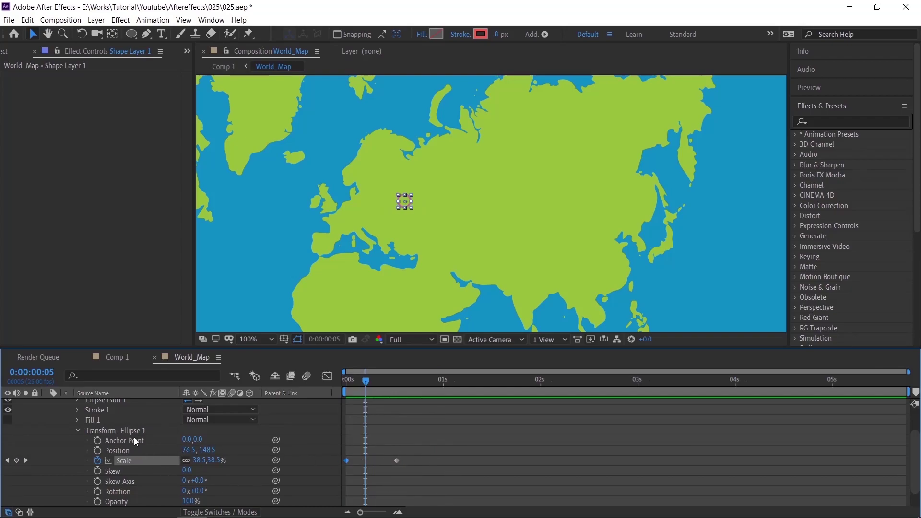
scroll(134, 438, up, 2)
click(120, 456)
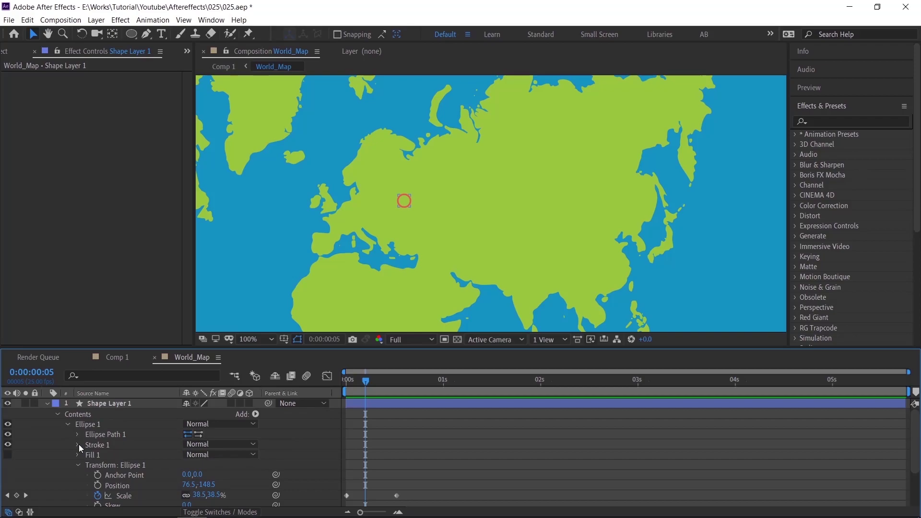
click(79, 444)
click(97, 461)
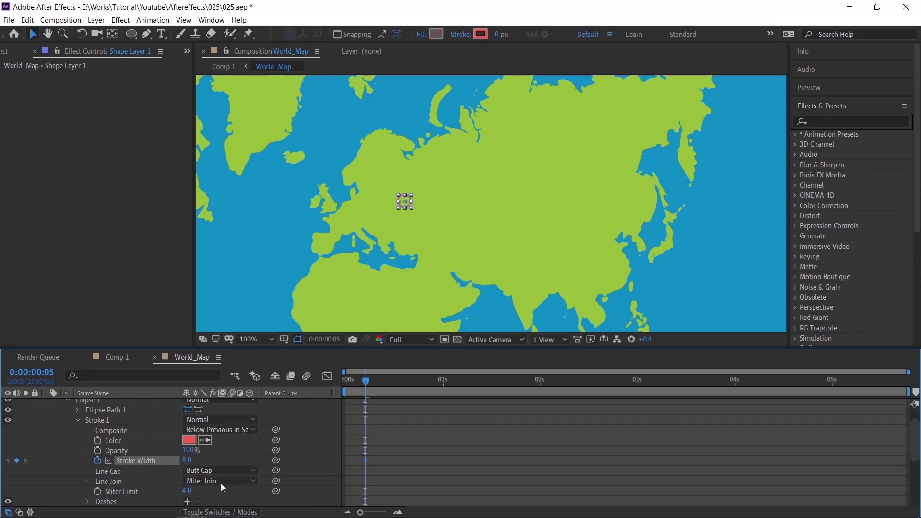
- Set the ring's Stroke Width to 0 at 0:00:00:13, where its Scale animation ends, and preview the result
scroll(412, 448, down, 3)
key(k)
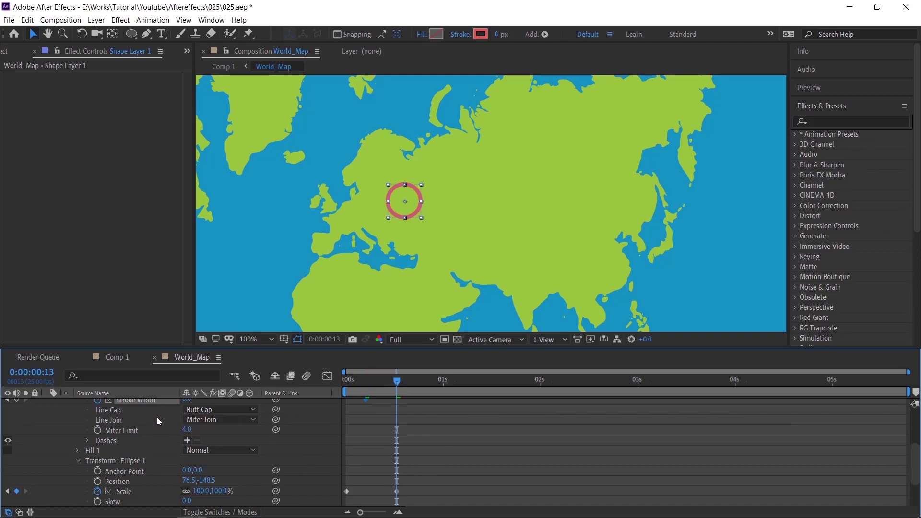
scroll(157, 416, up, 3)
click(441, 449)
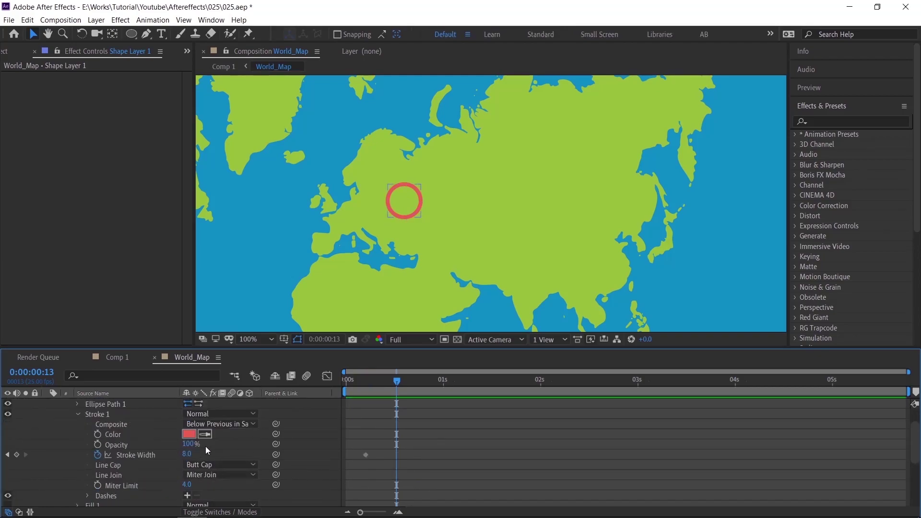
drag(186, 455, 116, 455)
click(386, 433)
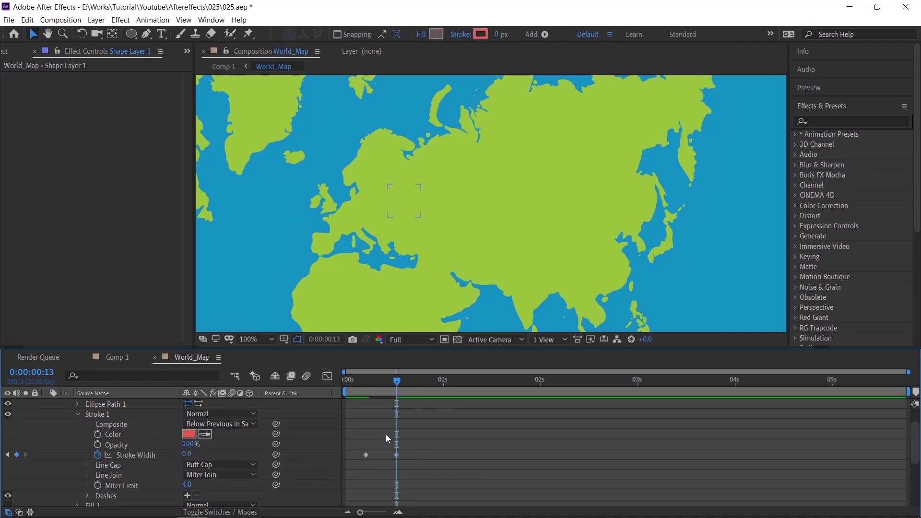
drag(396, 381, 350, 389)
key(Home)
key(space)
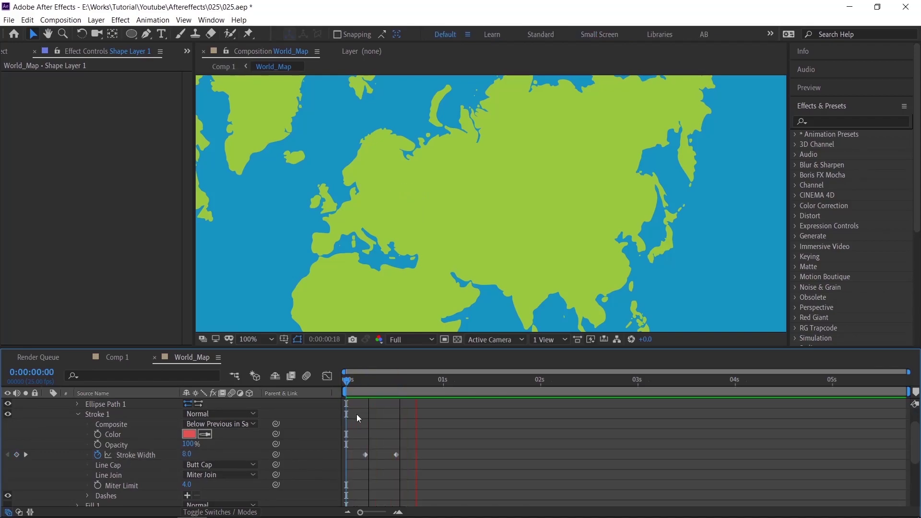
key(space)
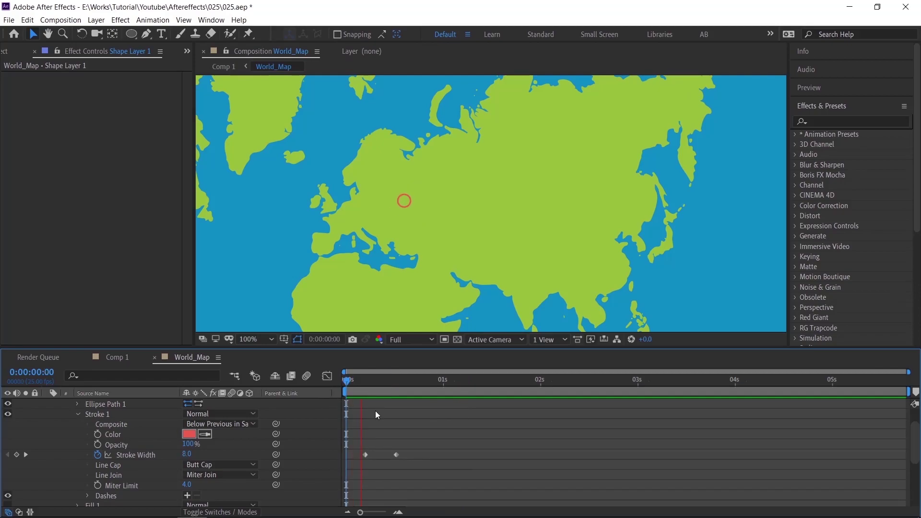
key(space)
scroll(413, 424, down, 3)
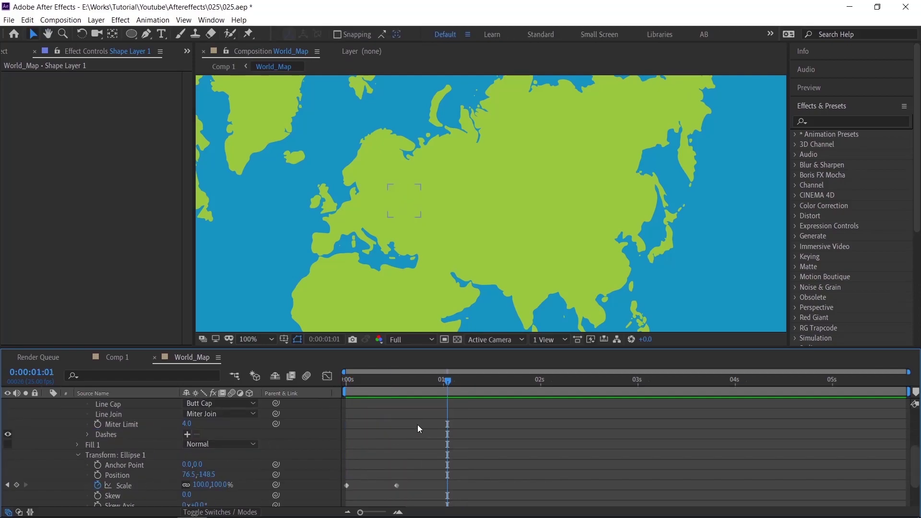
- Move the ring's final Stroke Width and Scale keyframes to about 0:00:00:20 and apply Easy Ease to all its keyframes
scroll(418, 435, up, 3)
drag(418, 436, 348, 463)
key(u)
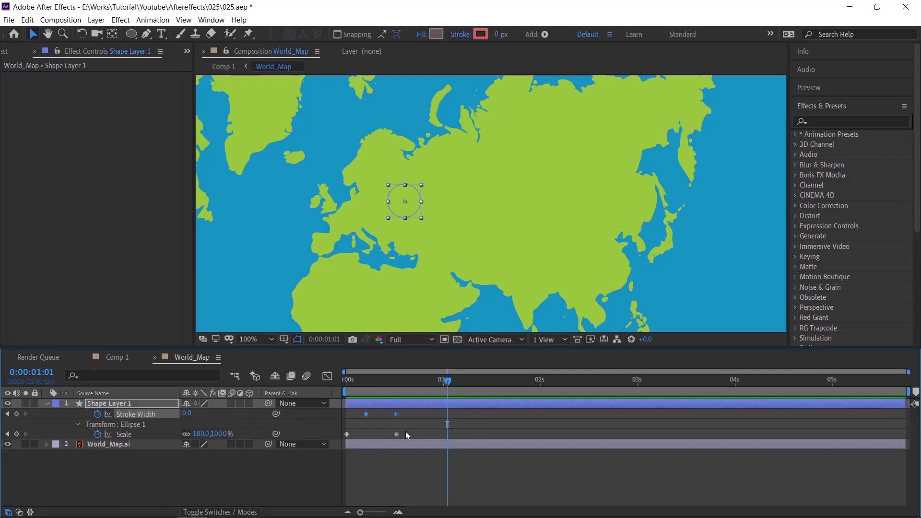
mouse_move(415, 413)
mouse_down()
mouse_move(389, 436)
mouse_move(423, 431)
mouse_move(323, 442)
mouse_up()
key(F9)
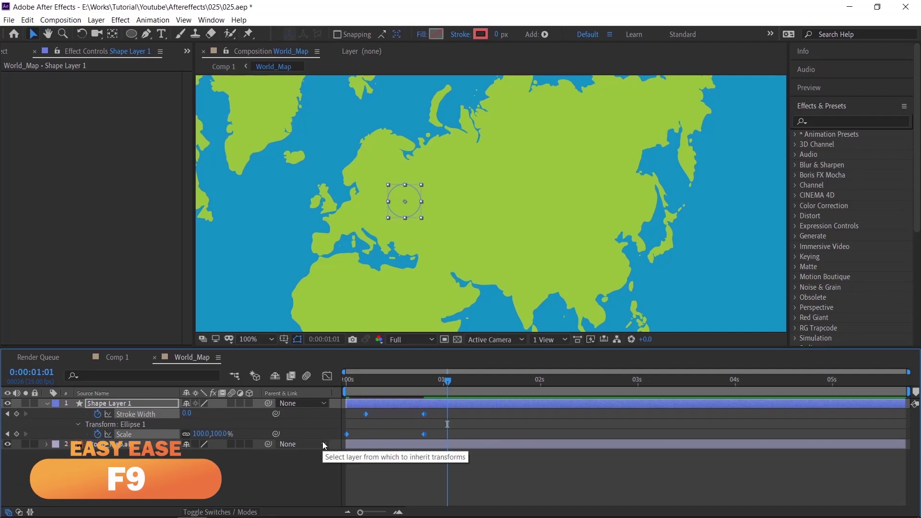
- Reshape the ring's Stroke Width and Scale speed curves into a fast start with a long slow finish, and preview the motion
click(329, 375)
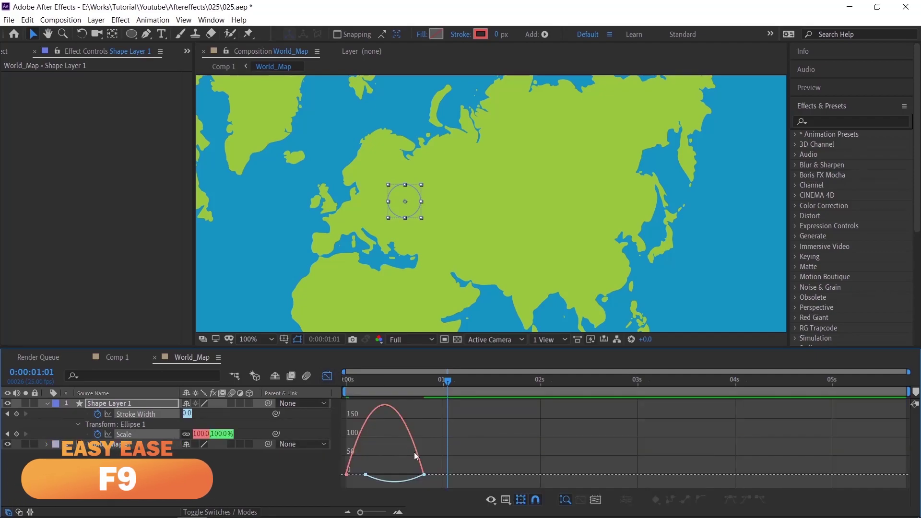
mouse_move(436, 460)
mouse_down()
mouse_move(405, 483)
mouse_move(374, 479)
mouse_up()
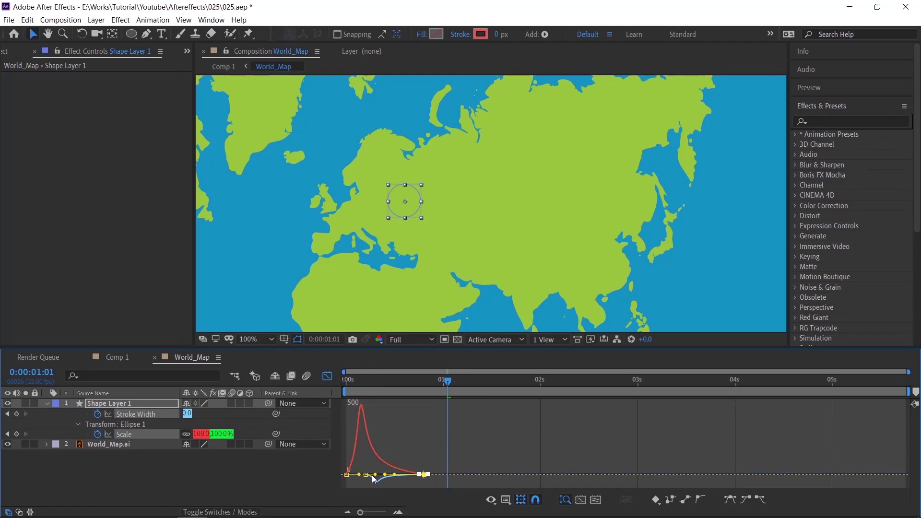
click(322, 379)
key(Home)
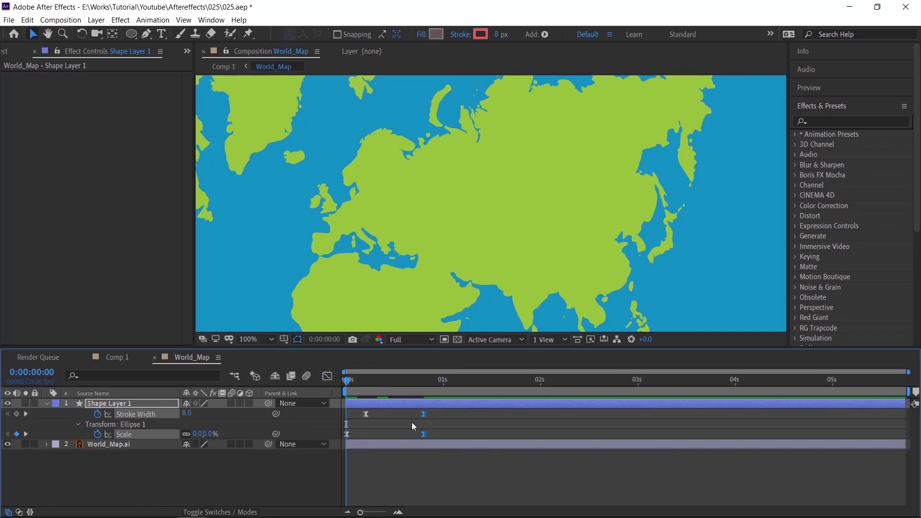
key(space)
key(space)
key(space)
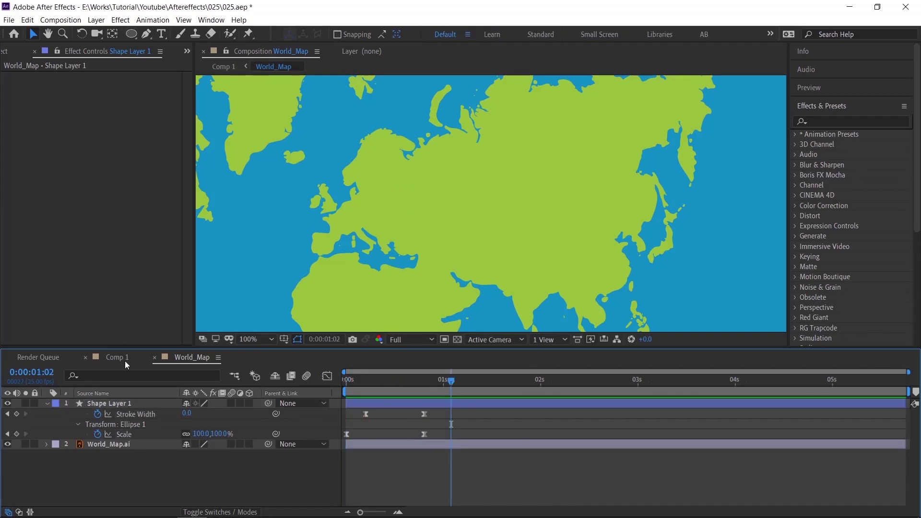
- Duplicate Shape Layer 1 and remove the Stroke Width animation from the copy, Shape Layer 2, at 0:00:00:04
click(129, 406)
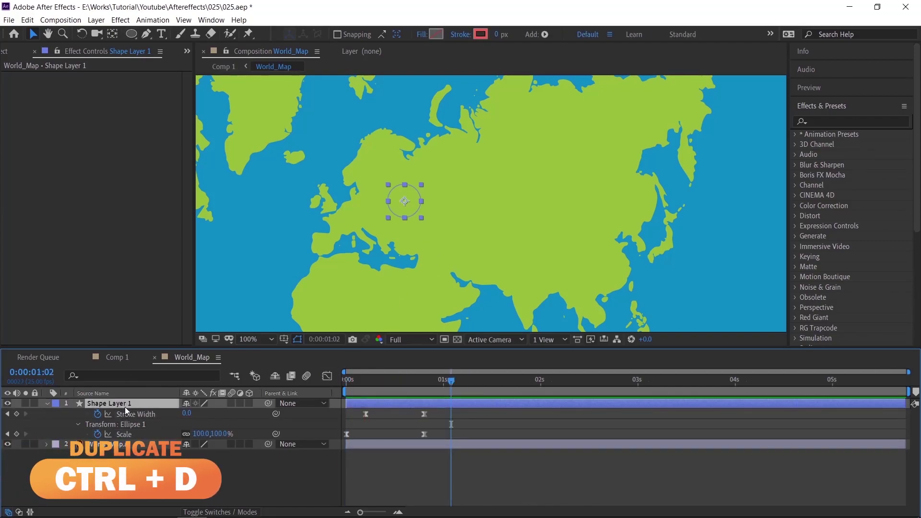
key(ctrl+d)
key(u)
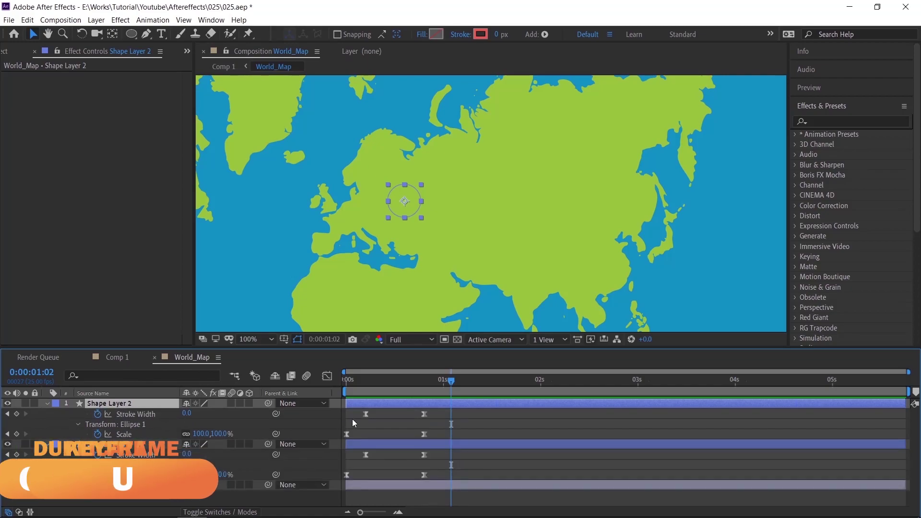
click(362, 381)
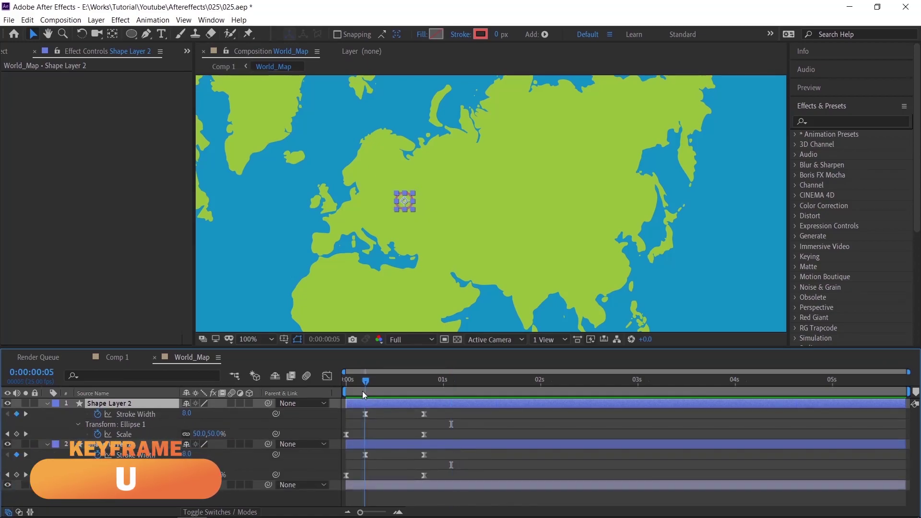
click(97, 414)
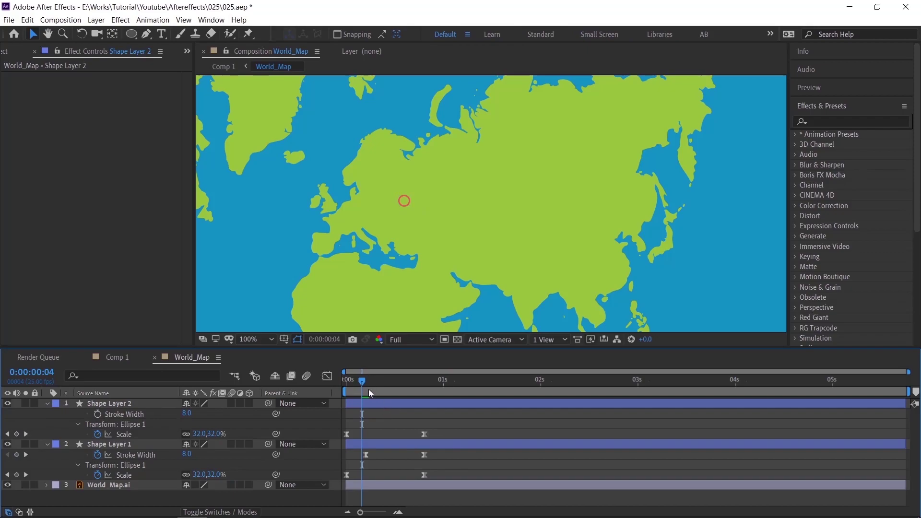
- Set Shape Layer 2's Scale keyframe at 0:00:00:20 to 76% and its Stroke Width to 0
drag(372, 380, 428, 381)
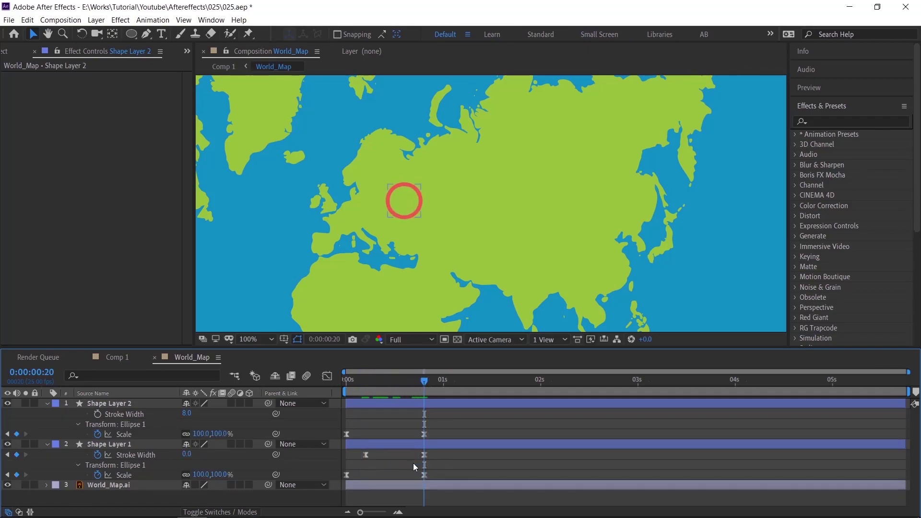
drag(204, 434, 195, 434)
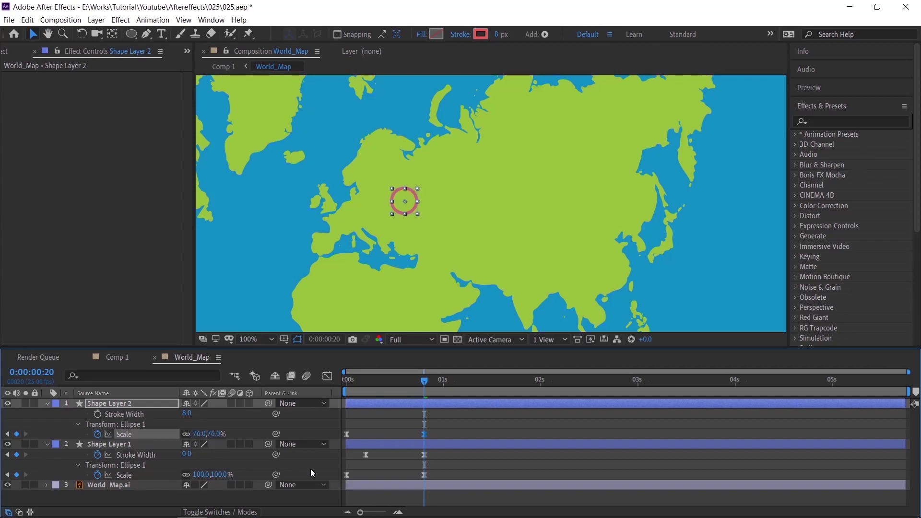
drag(497, 35, 462, 39)
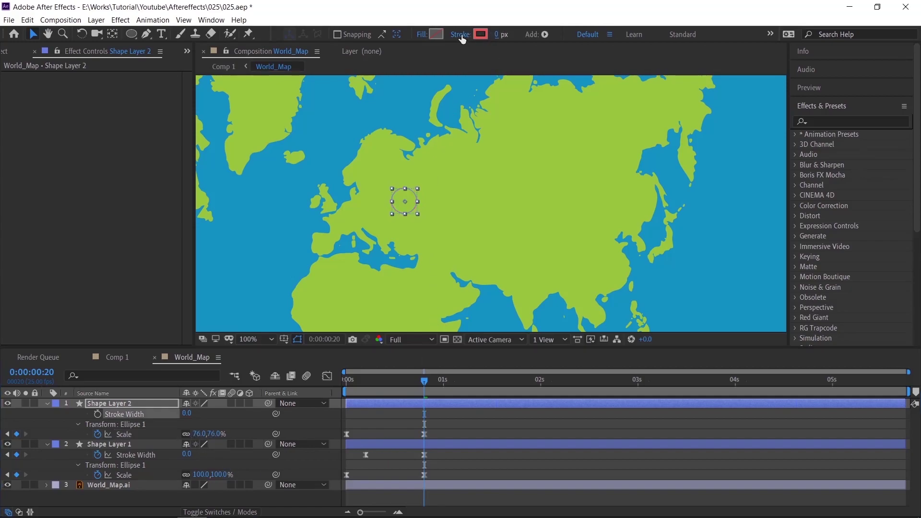
- Fill Shape Layer 2's circle with red E35151 and preview the growing dot together with the ring
click(433, 35)
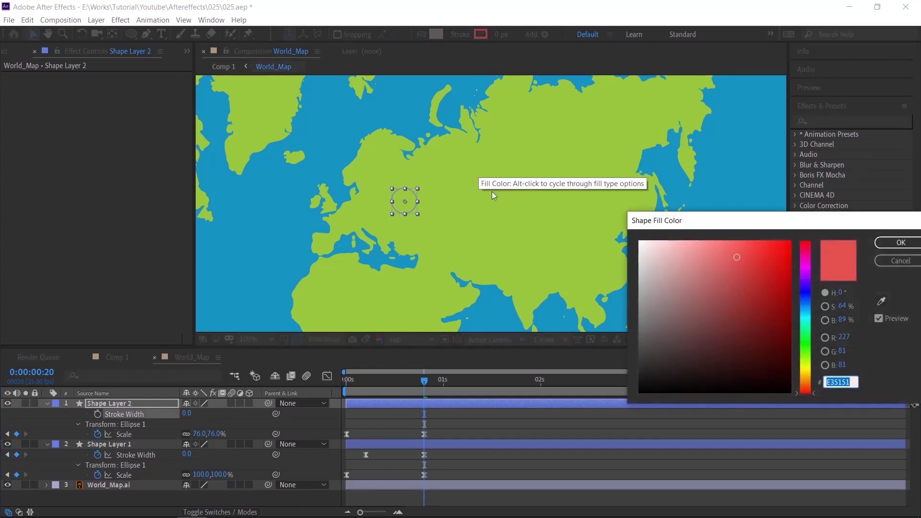
click(892, 240)
click(455, 464)
drag(391, 384, 318, 394)
key(space)
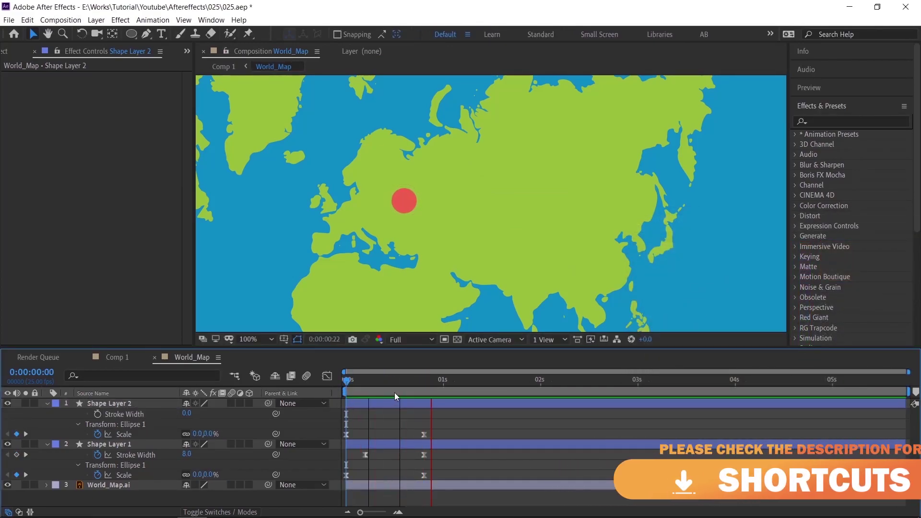
- Copy Shape Layer 2's first Scale keyframe of 0% to 0:00:01:14 so the dot shrinks away
drag(394, 383, 420, 400)
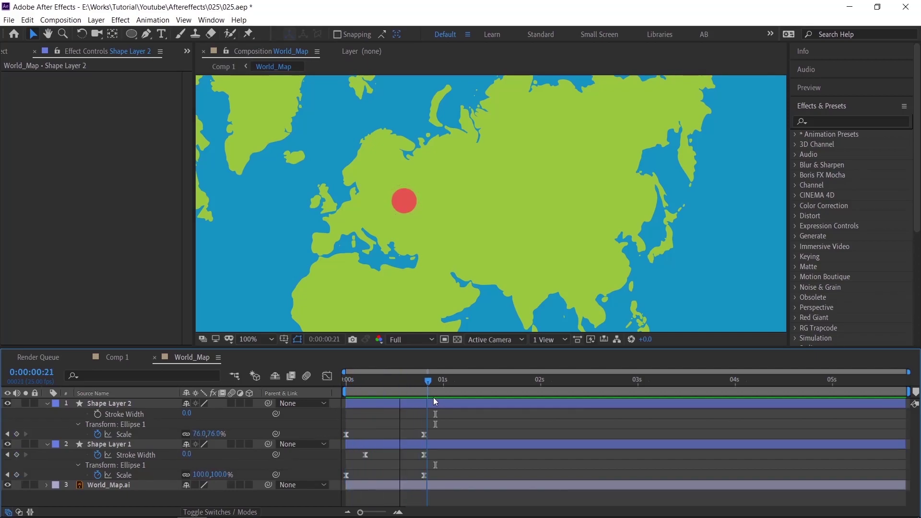
drag(433, 398, 498, 401)
click(346, 434)
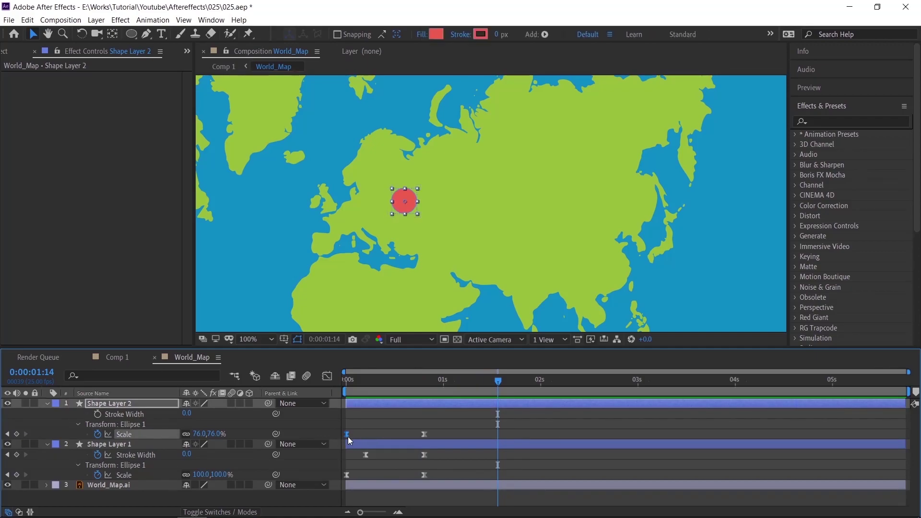
key(ctrl+c)
key(ctrl+v)
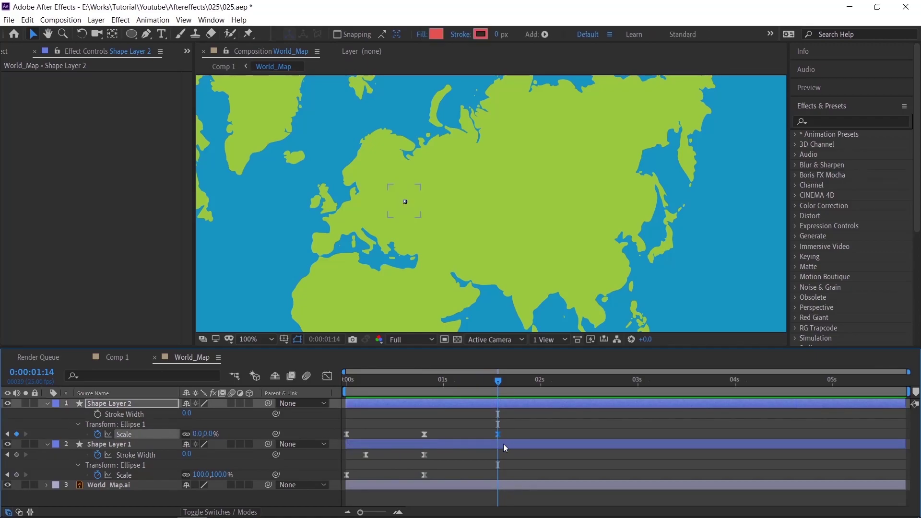
- Play the animation repeatedly from the first frame to examine how the red dot grows and shrinks
key(Home)
key(space)
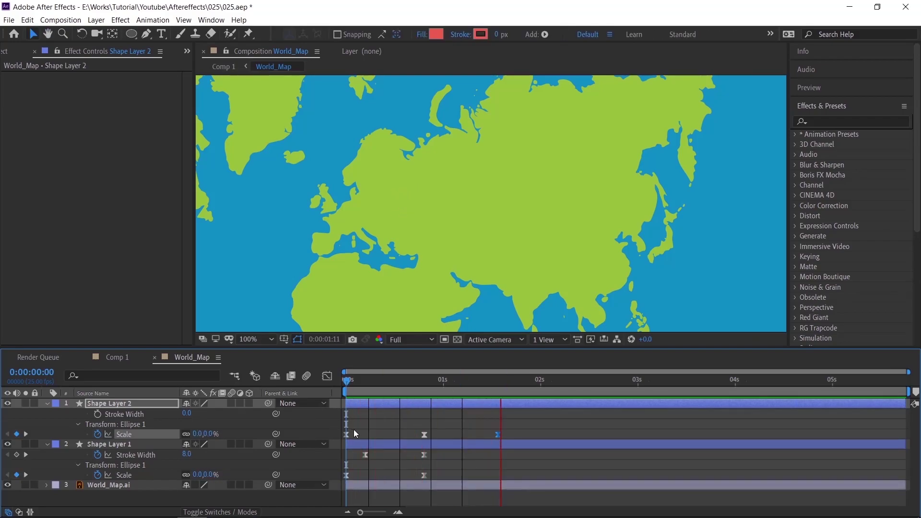
key(space)
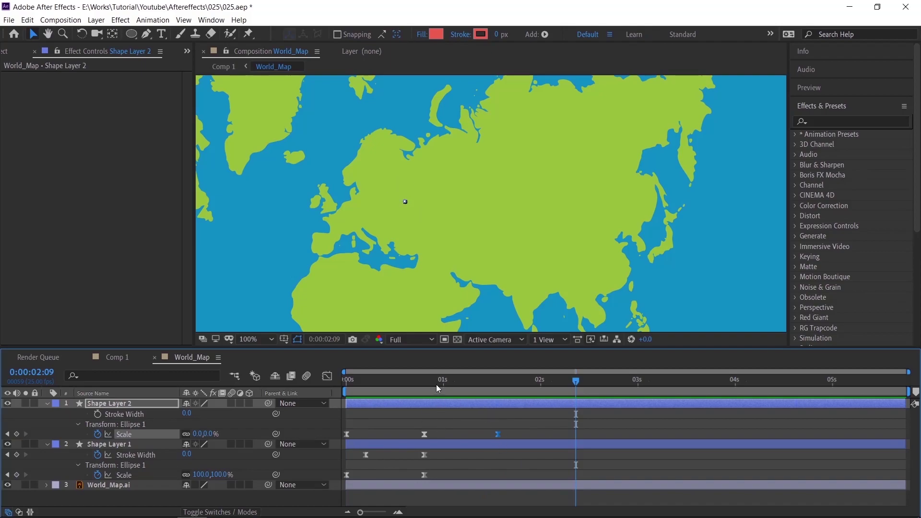
key(Home)
key(space)
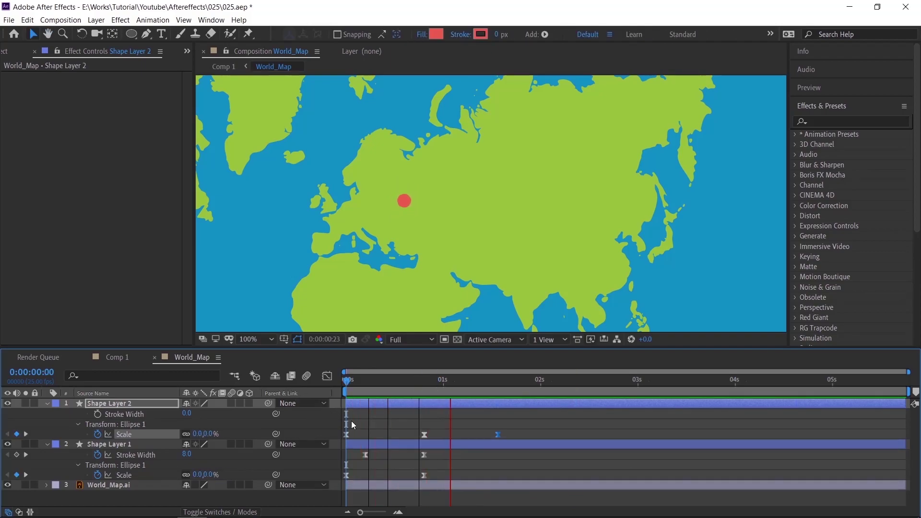
key(space)
key(Home)
key(space)
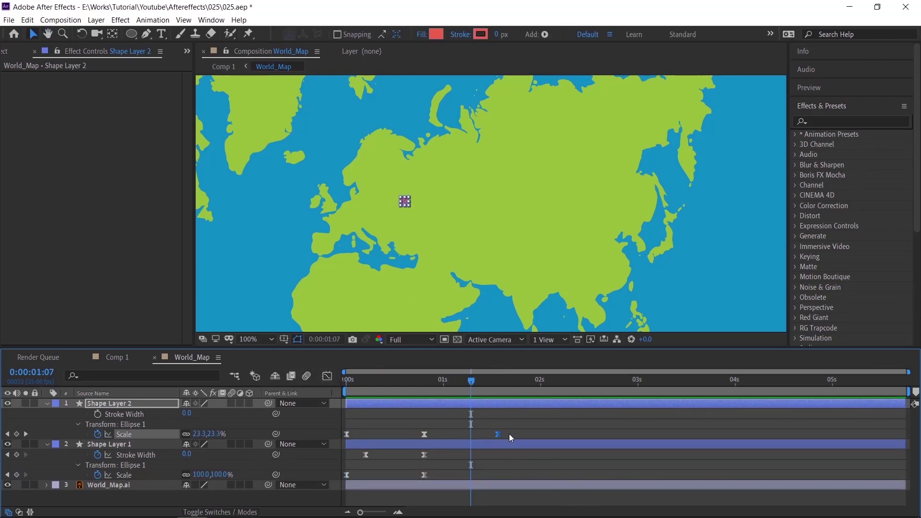
- Reshape the dot's Scale speed curve so the shrink starts slowly and speeds up near its end, and preview it
click(327, 376)
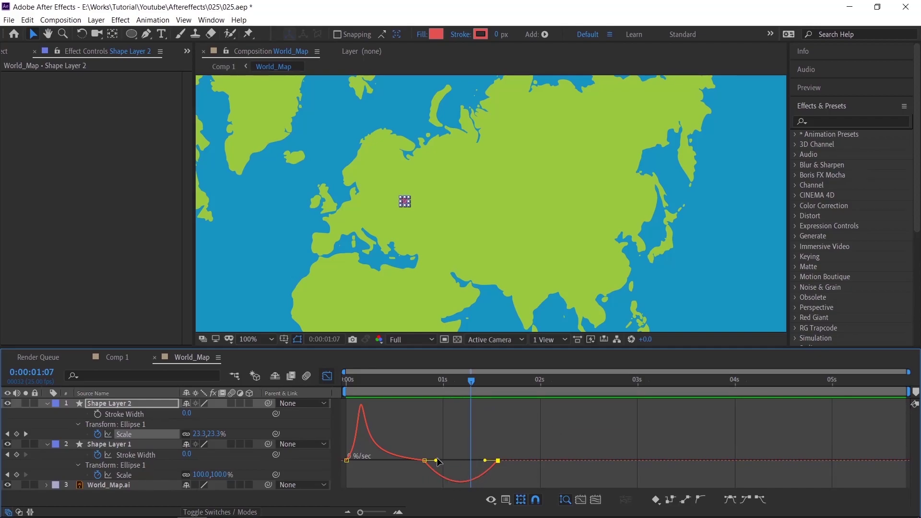
drag(436, 460, 466, 457)
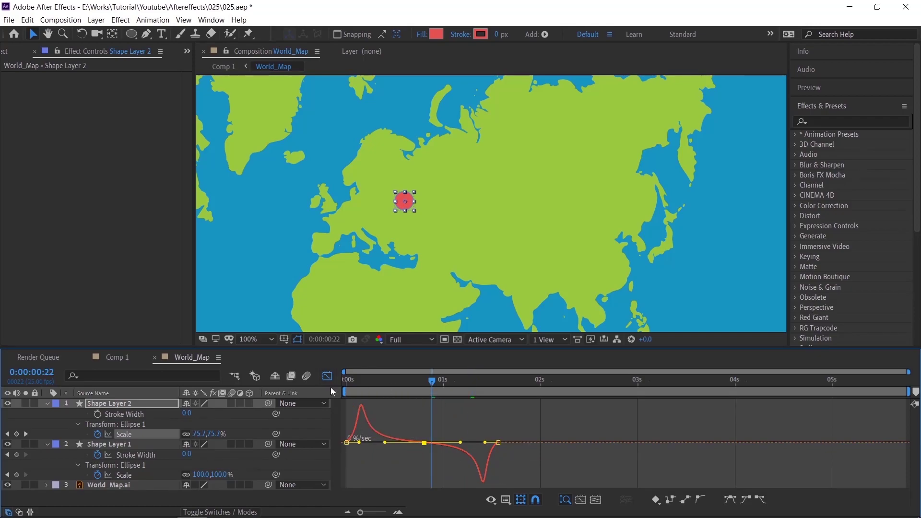
key(Home)
key(space)
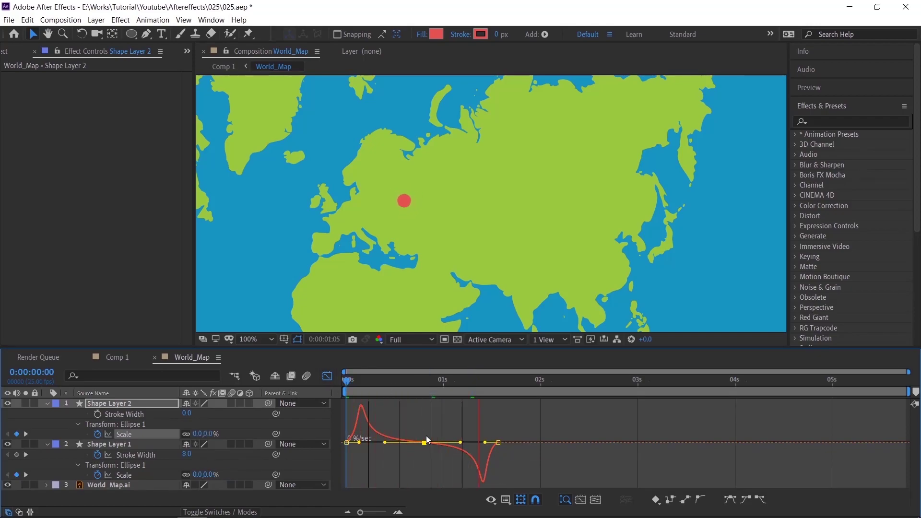
click(327, 376)
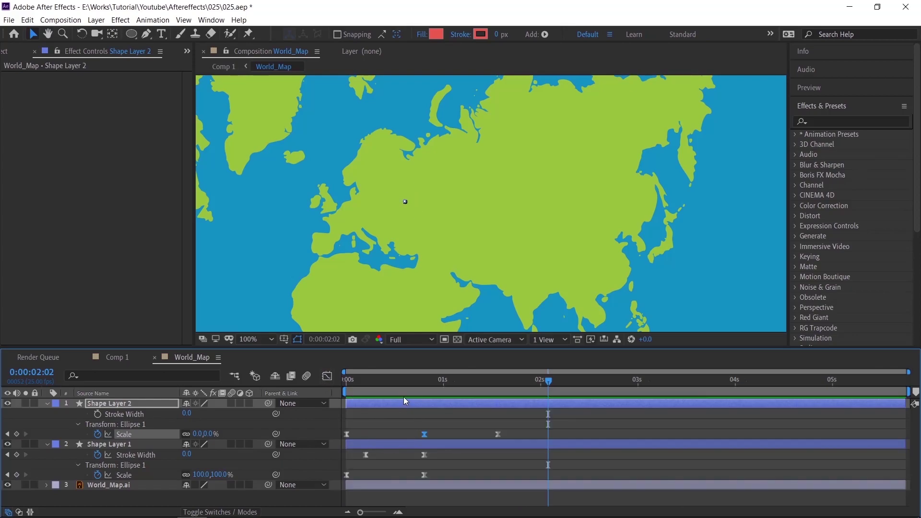
- Delay the ring's two Stroke Width keyframes and final Scale keyframe by about four frames, ending near 0:00:00:24, and preview the timing
drag(436, 459, 362, 482)
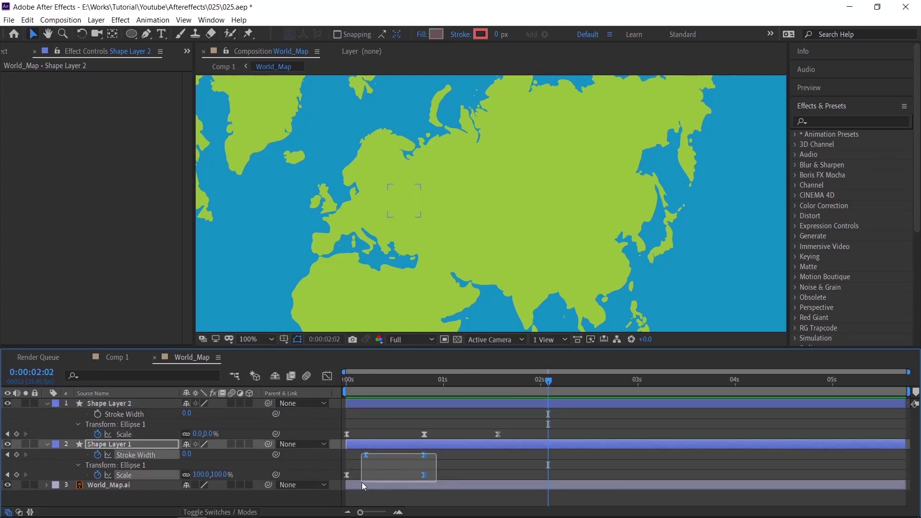
drag(425, 456, 441, 455)
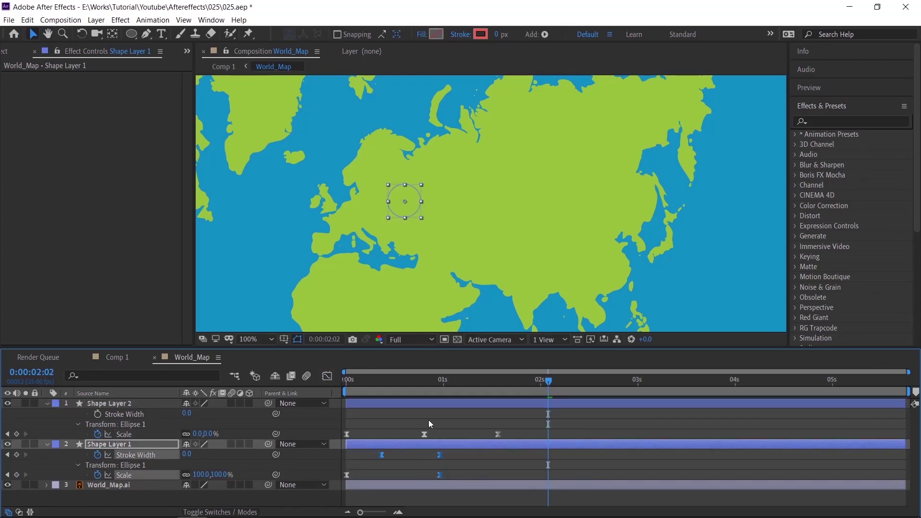
click(417, 382)
key(Home)
key(space)
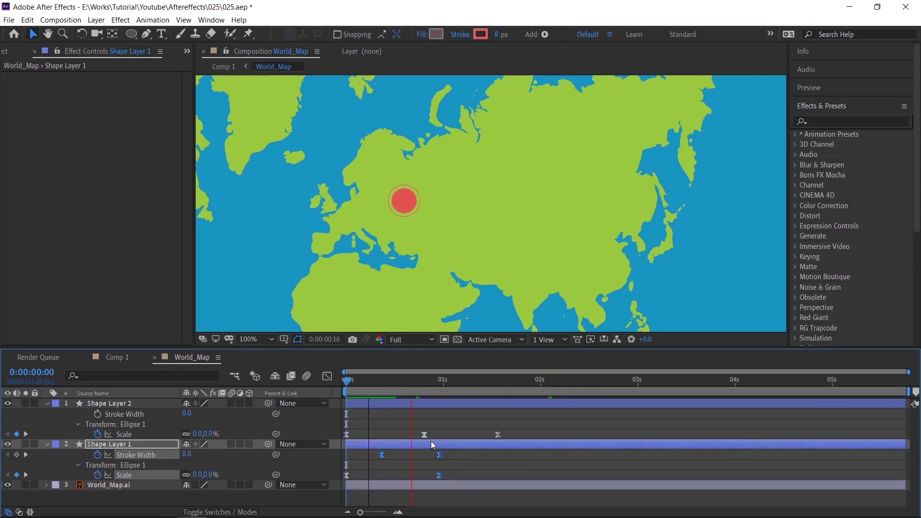
key(space)
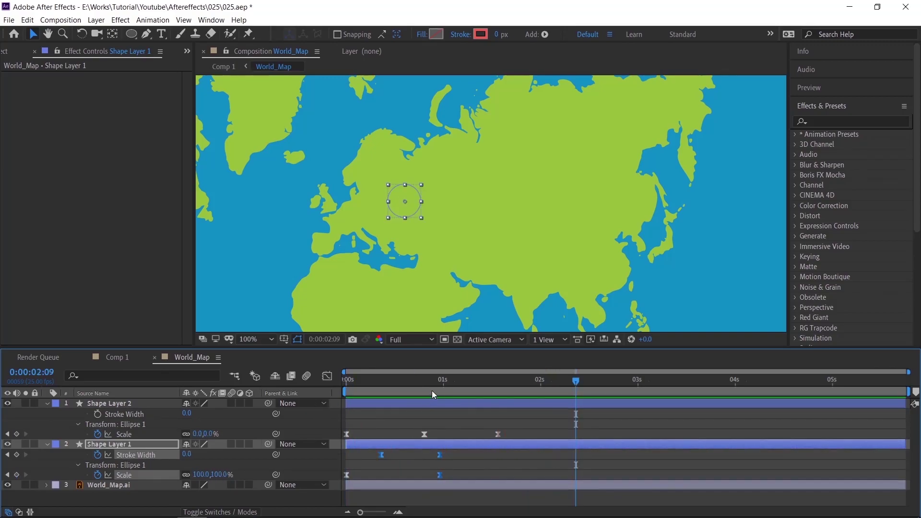
key(space)
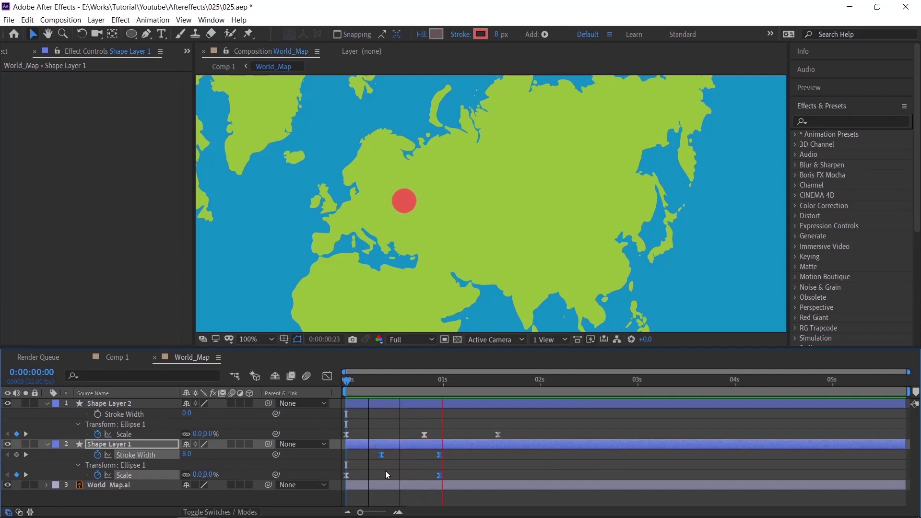
key(space)
click(479, 468)
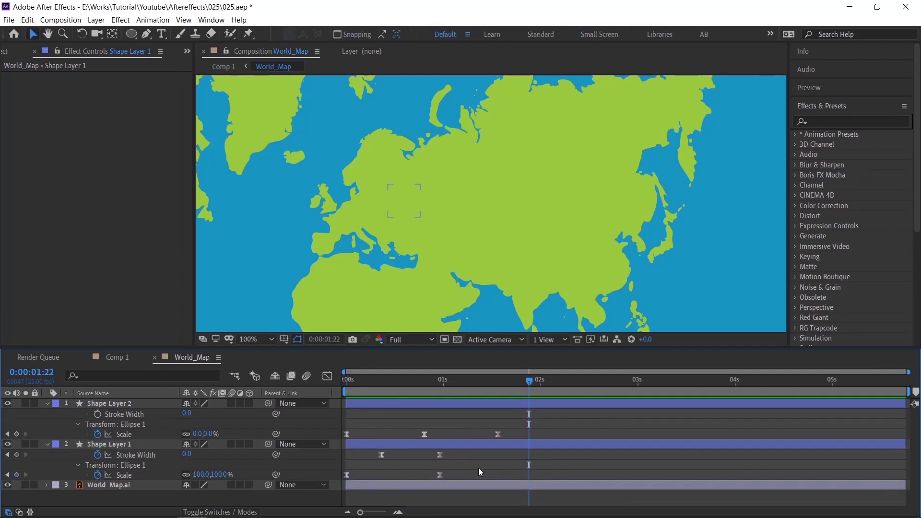
- Check the marker animation on the globe in Comp 1, and play it again in the World_Map composition
drag(123, 361, 484, 356)
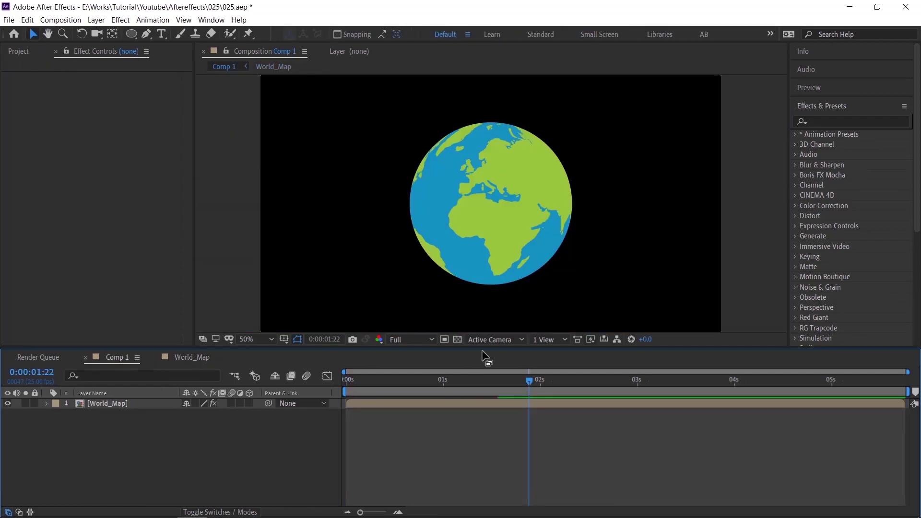
drag(421, 390, 346, 393)
click(442, 321)
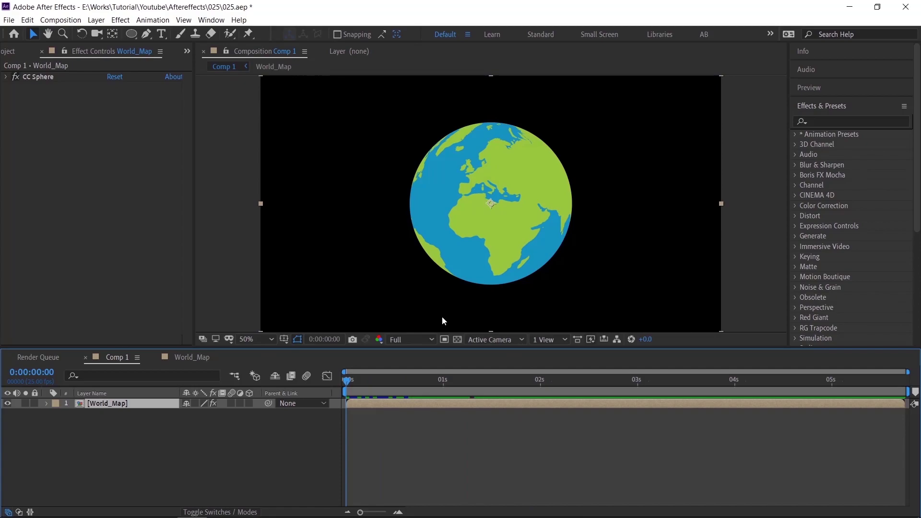
click(205, 362)
key(space)
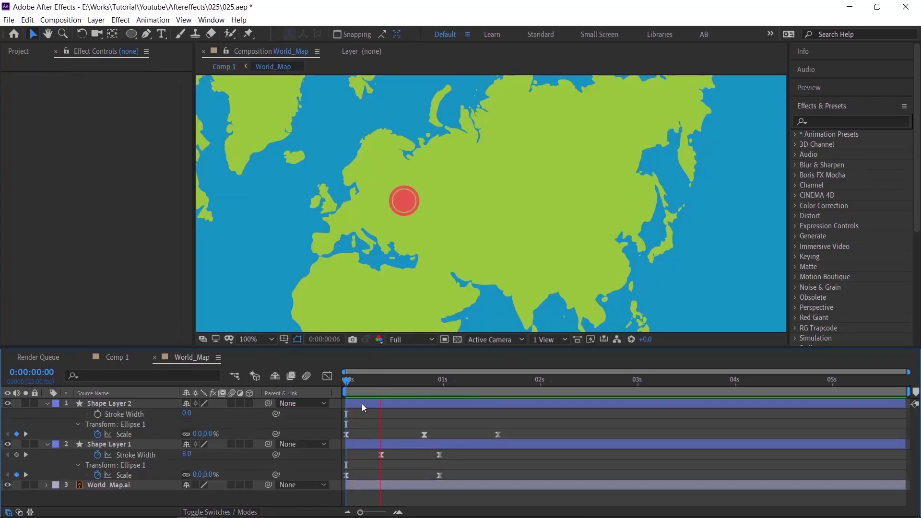
key(space)
- Duplicate the dot layer Shape Layer 2 and shift the copy in time to start at 0:00:01:14
key(u)
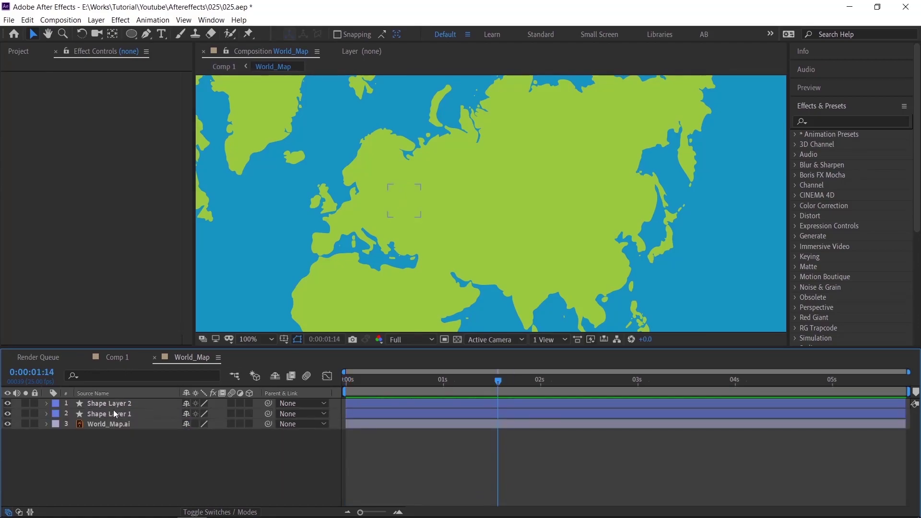
click(120, 403)
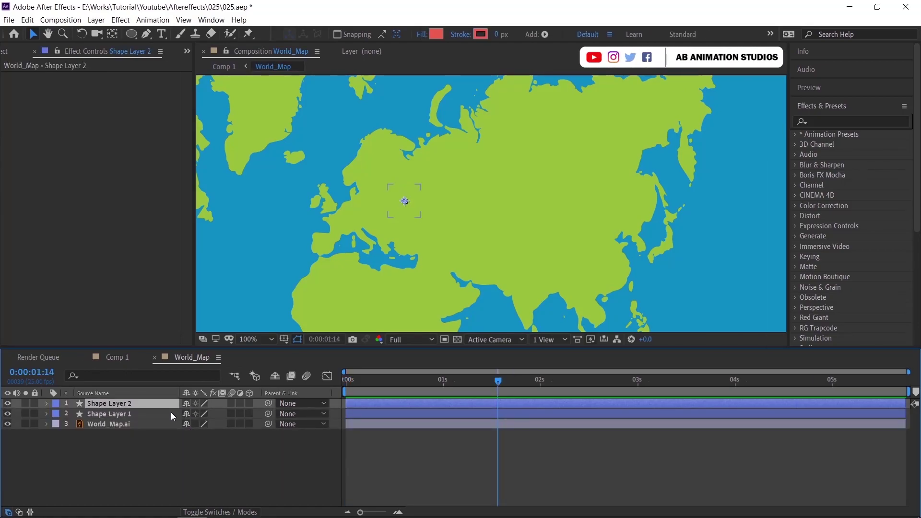
key(ctrl+d)
key(u)
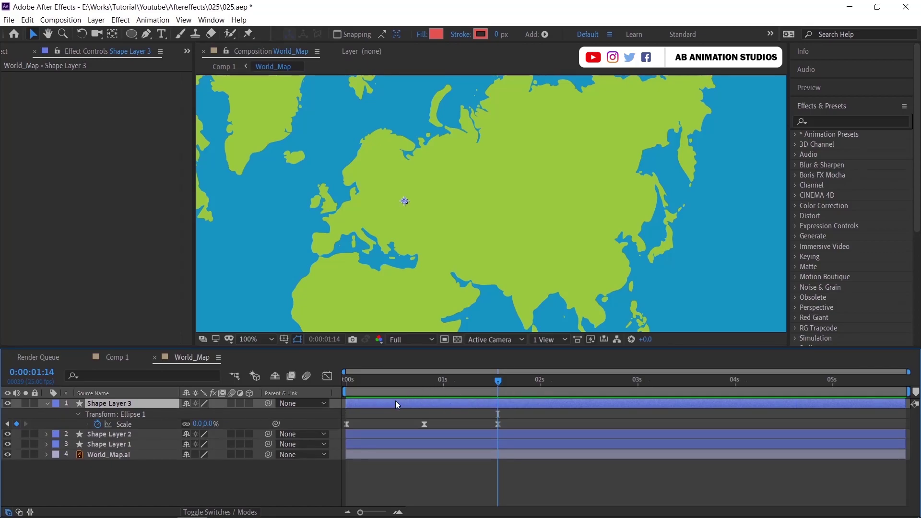
drag(396, 398, 546, 385)
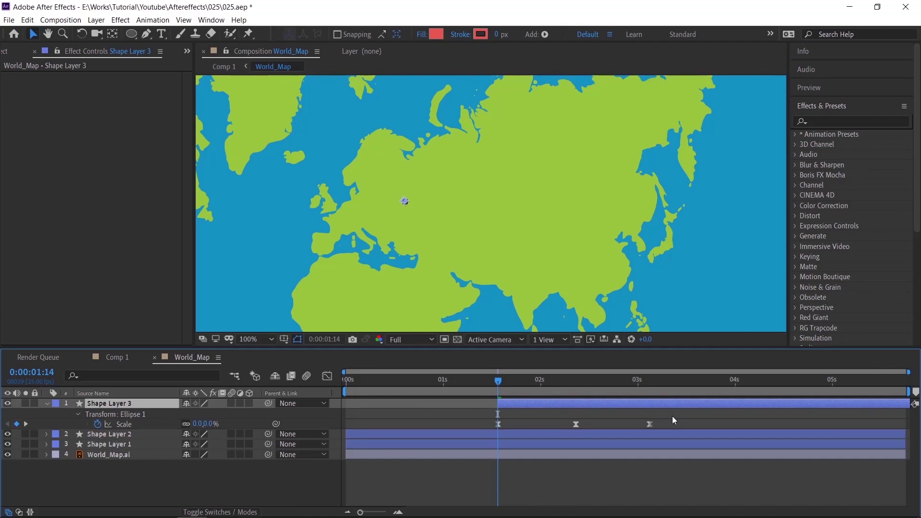
- Delete the last Scale keyframe of the duplicated dot, Shape Layer 3, and preview its growth
click(647, 424)
key(Delete)
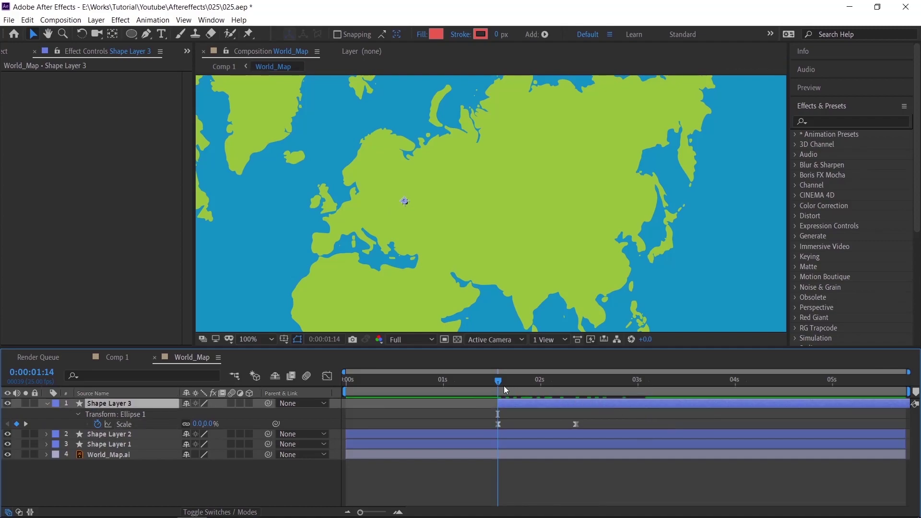
drag(500, 385, 451, 390)
key(space)
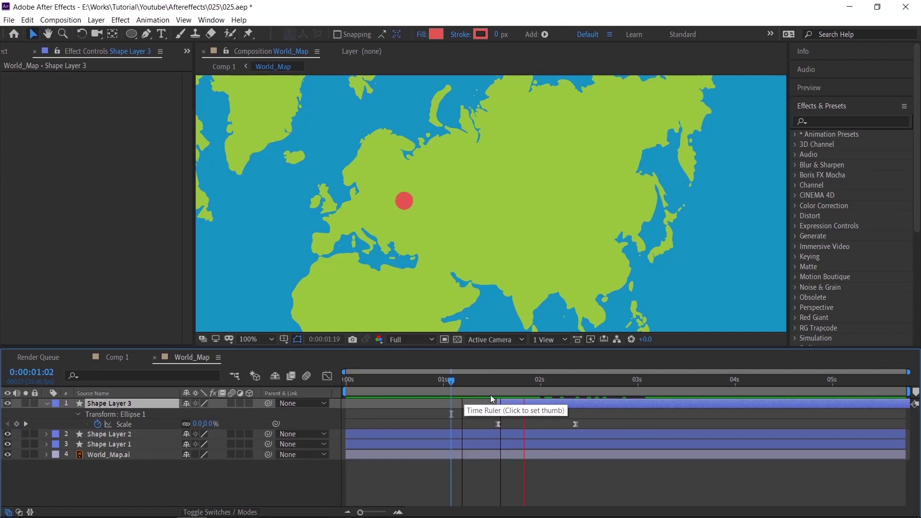
key(space)
- Set the duplicated dot's Scale to 26% at its keyframe at 0:00:02:09, and play the animation from the first frame
drag(567, 382, 575, 381)
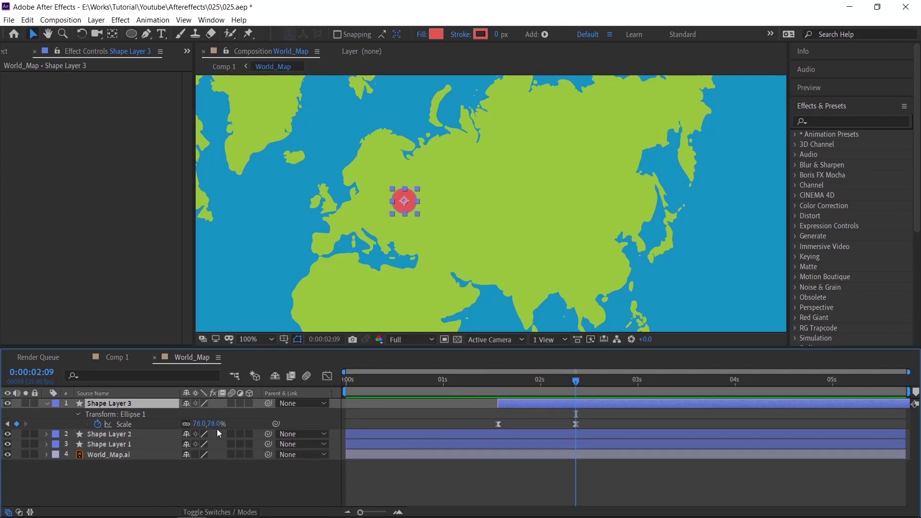
drag(204, 425, 179, 430)
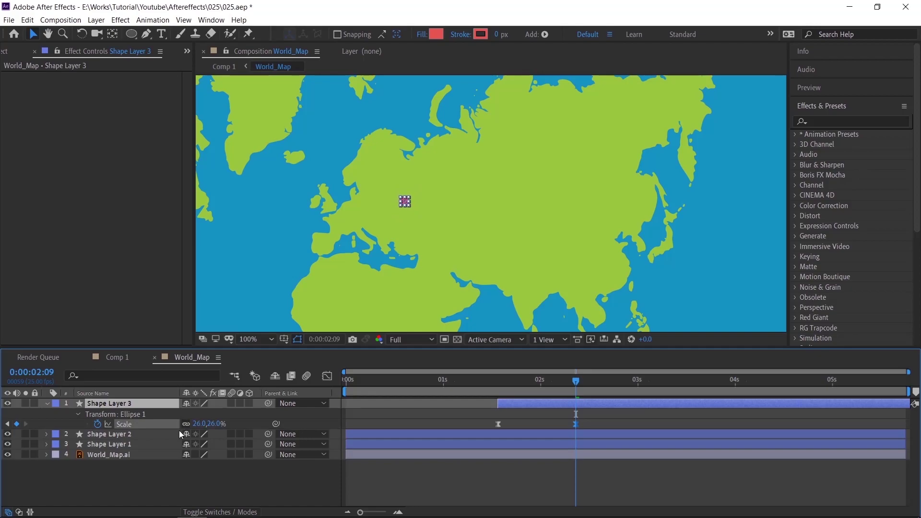
click(417, 470)
drag(407, 383, 329, 402)
key(space)
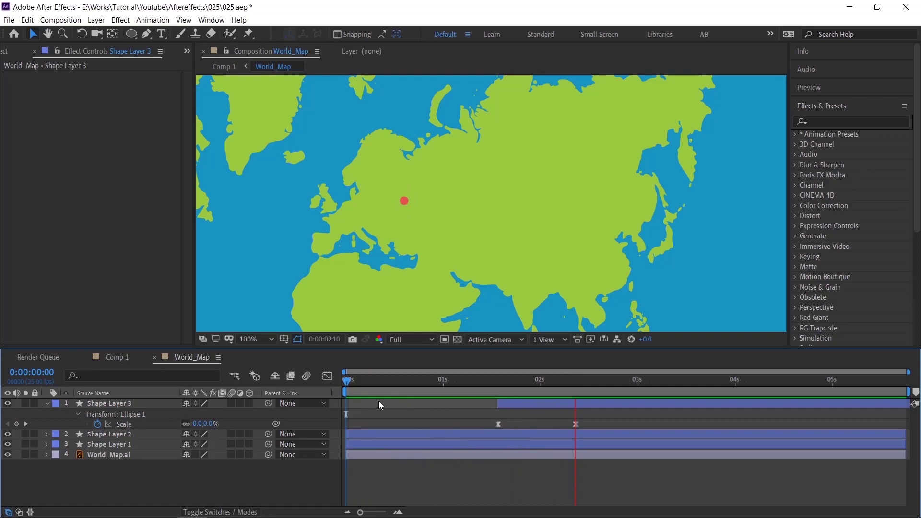
key(space)
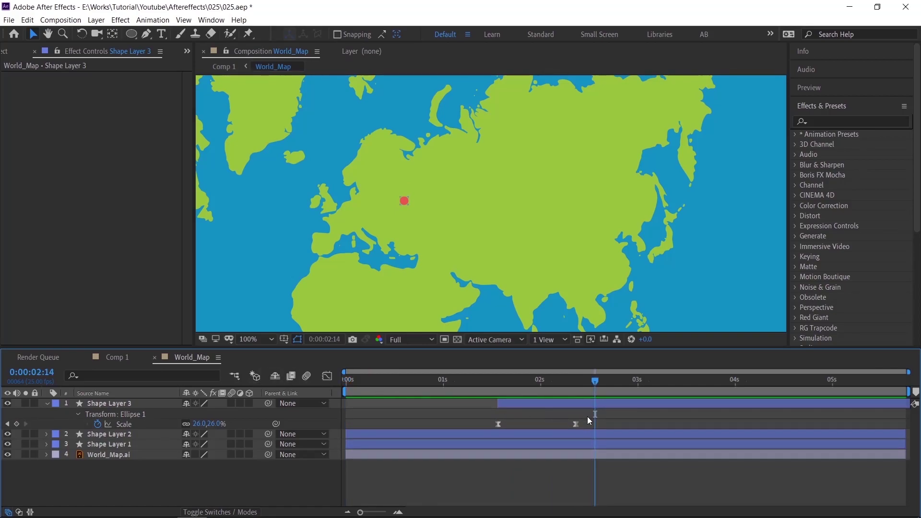
- Adjust the duplicated dot's Scale speed curve so its growth starts slowly and peaks past the midpoint
drag(589, 421, 541, 426)
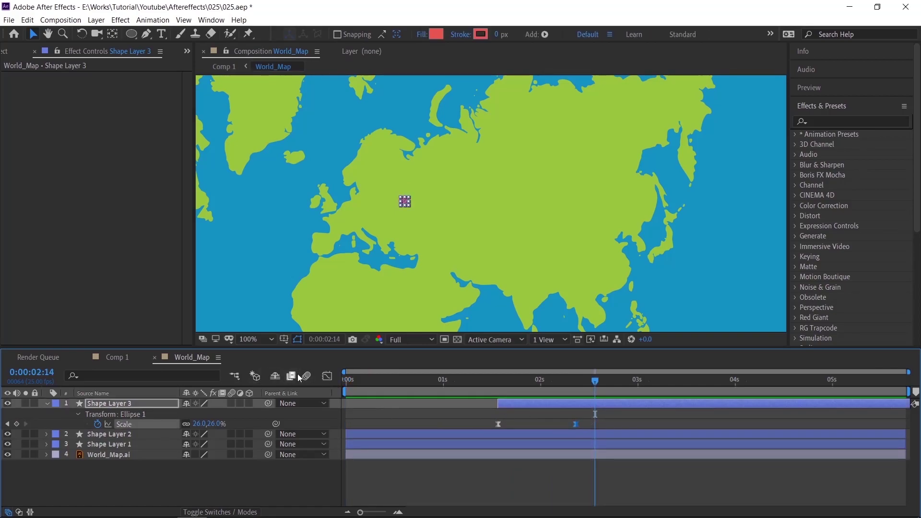
click(329, 376)
mouse_move(543, 481)
mouse_down()
mouse_move(558, 481)
mouse_move(527, 482)
mouse_move(536, 481)
mouse_up()
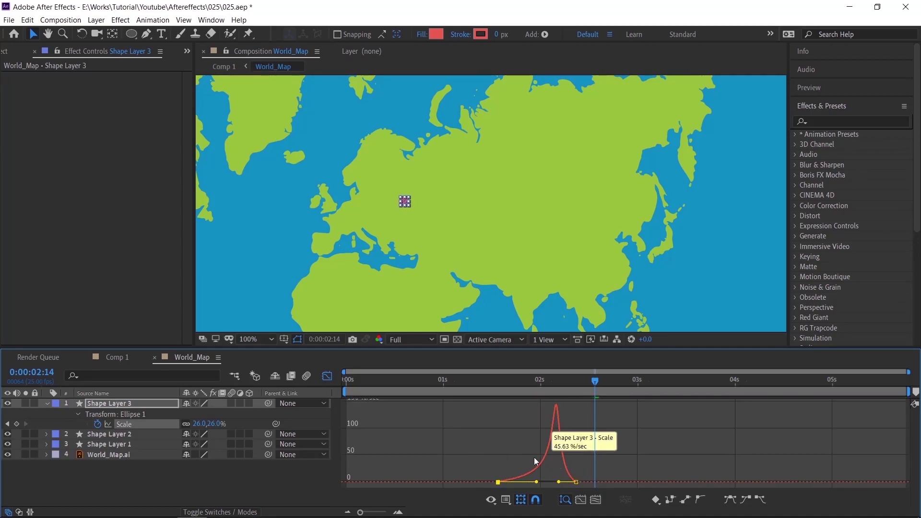
click(330, 374)
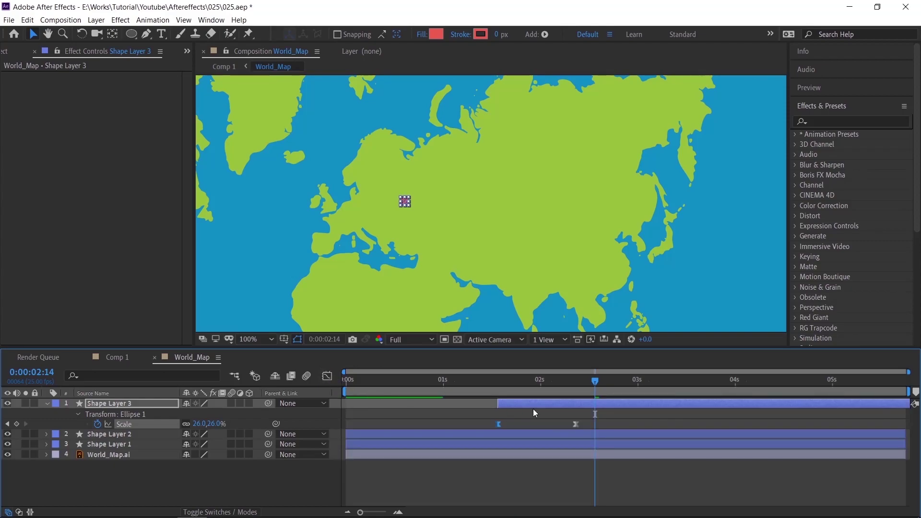
- Shift Shape Layer 3 earlier to start at about 0:00:01:05, overlapping the first dot's shrink, and preview the timing
click(491, 437)
key(u)
drag(503, 404, 430, 422)
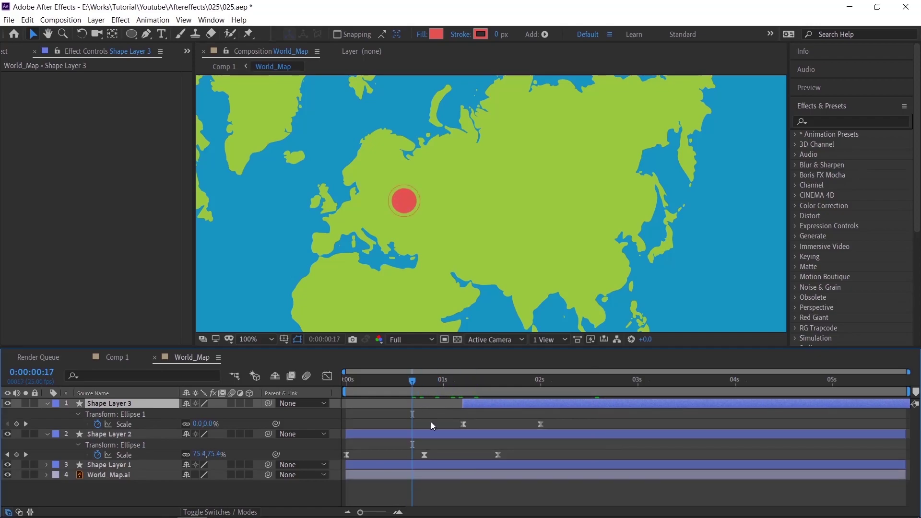
key(space)
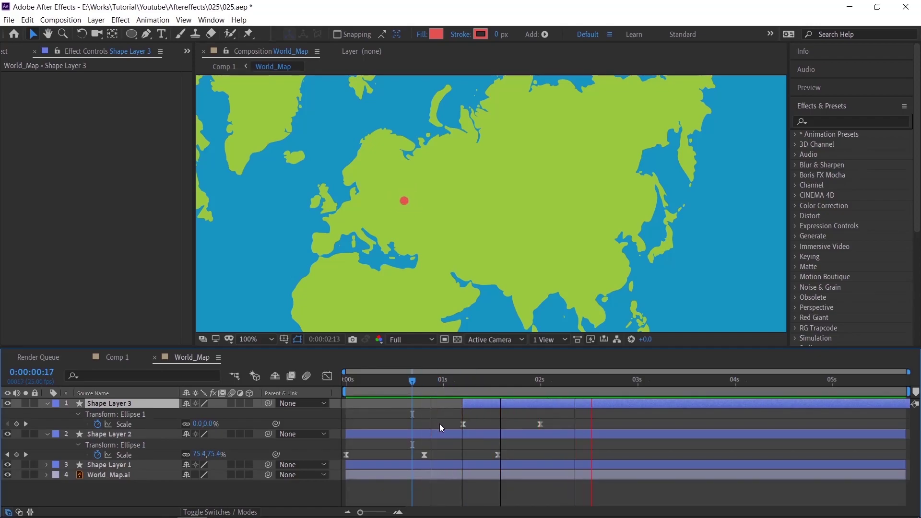
key(space)
- Play the marker animation repeatedly from the first frame to check how the first dot hands over to the smaller one
drag(506, 382, 344, 408)
key(space)
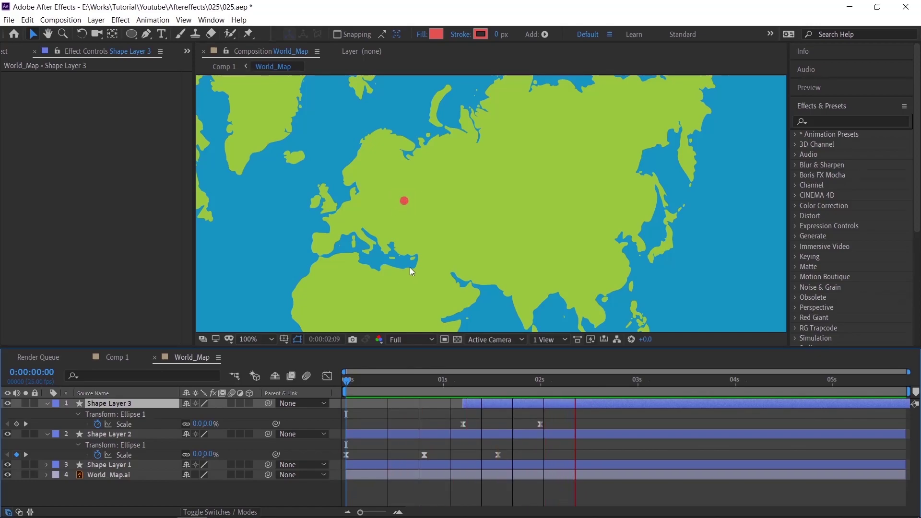
key(space)
click(460, 482)
key(u)
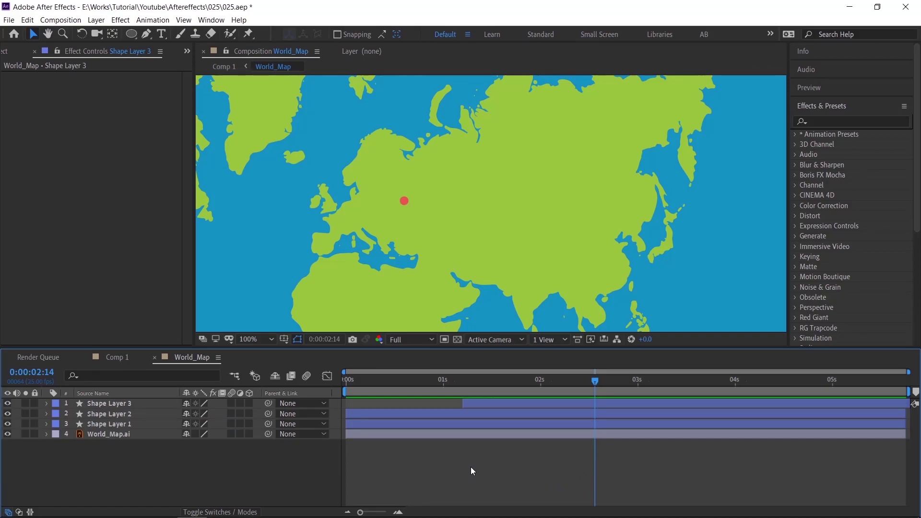
drag(433, 387, 330, 395)
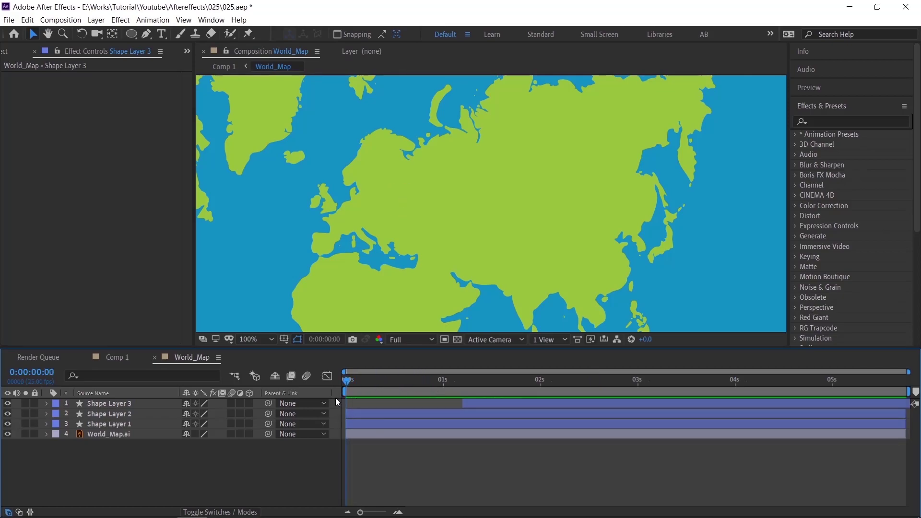
key(space)
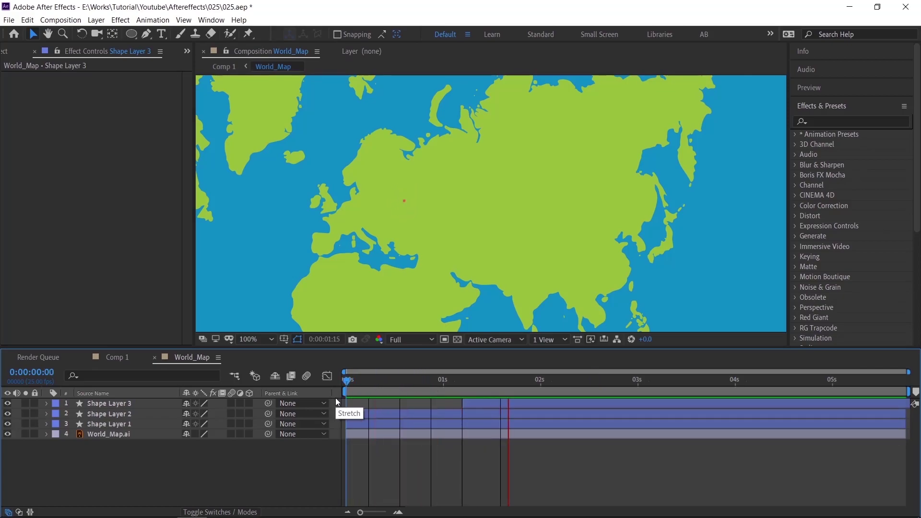
key(space)
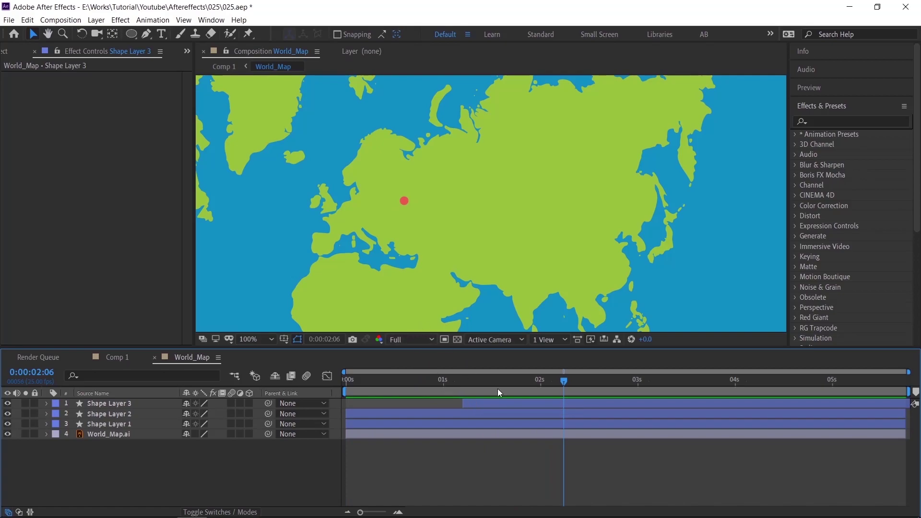
- At 0:00:01:24, set up the Pen tool with no fill and a 2 px stroke
mouse_move(528, 384)
mouse_down()
mouse_move(506, 386)
mouse_move(536, 389)
mouse_up()
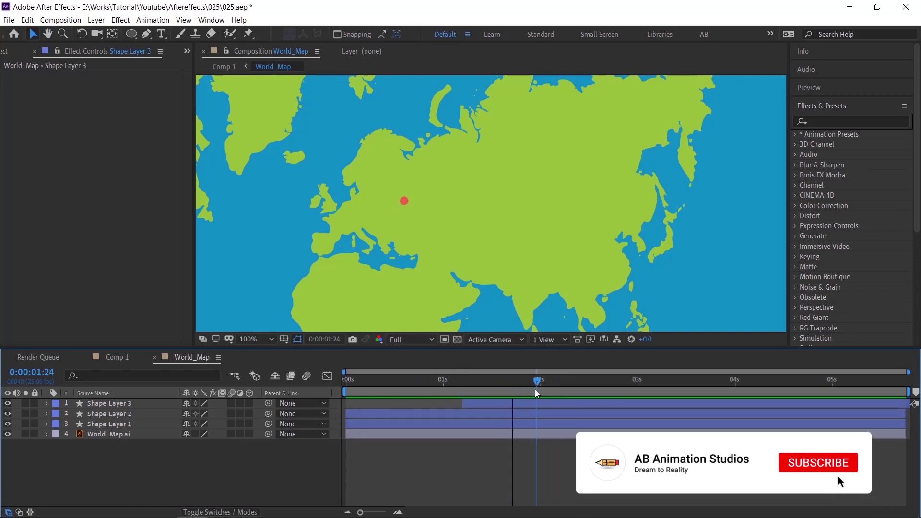
click(146, 34)
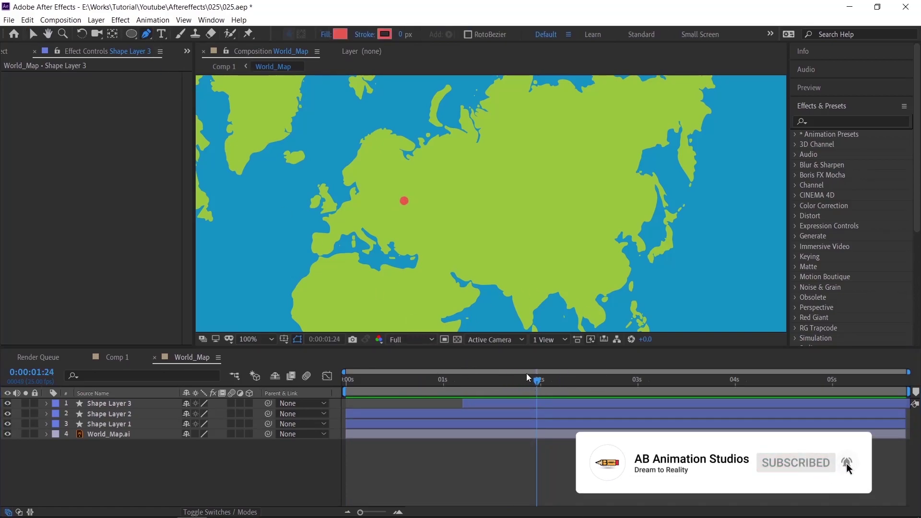
click(331, 37)
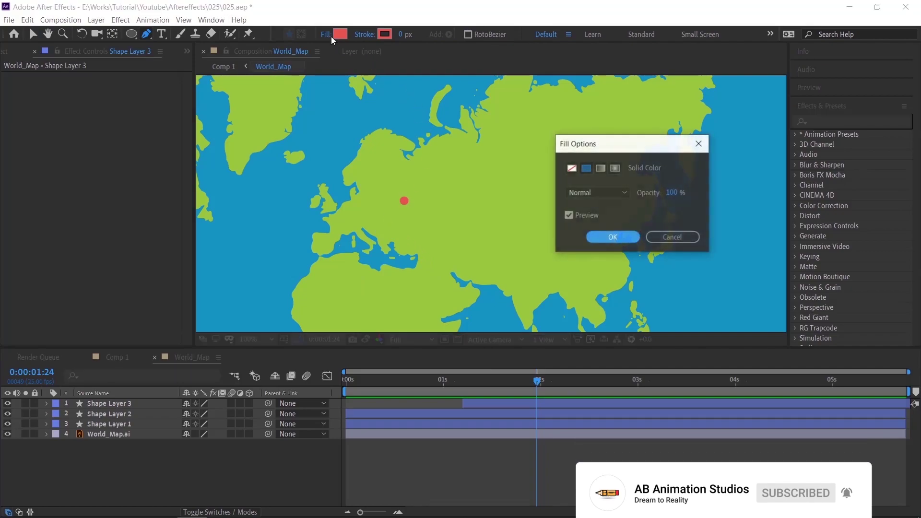
click(572, 168)
click(613, 237)
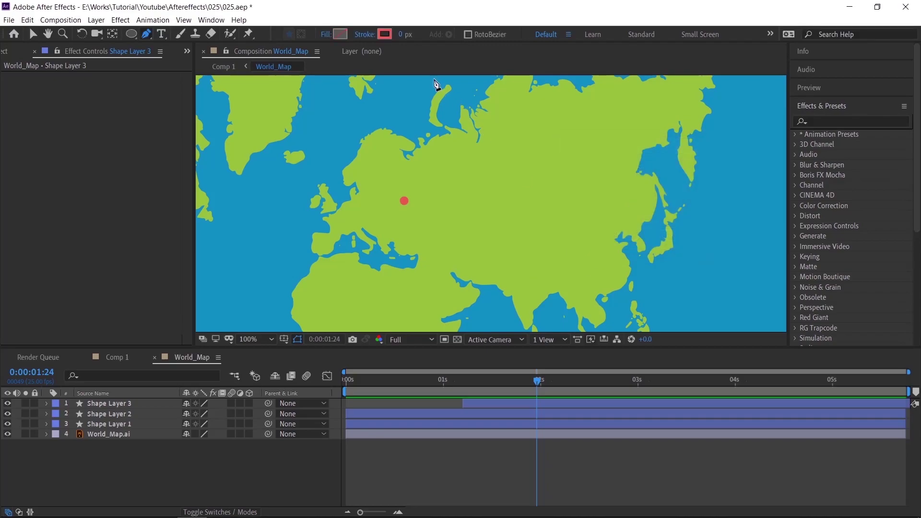
click(401, 36)
text(2)
key(Return)
- Draw a callout line from the small red dot, running diagonally down and then horizontally east across Asia
click(405, 202)
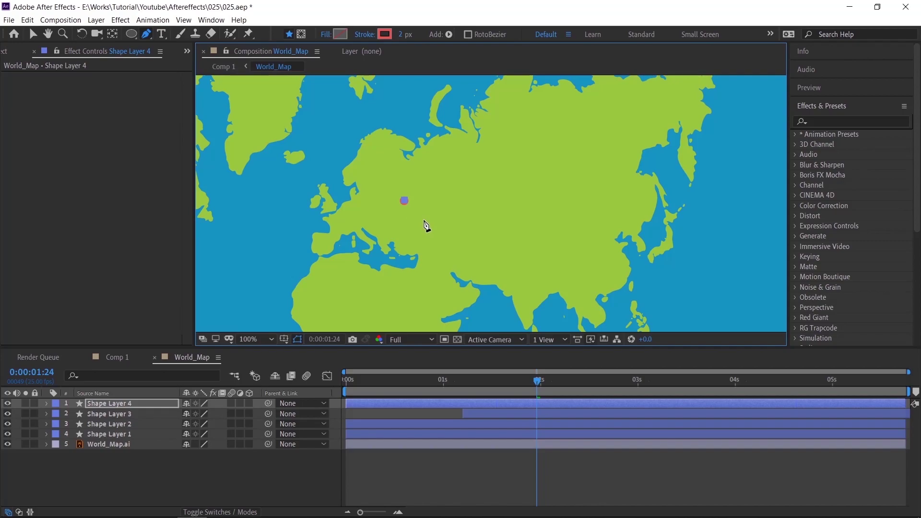
shift+click(584, 220)
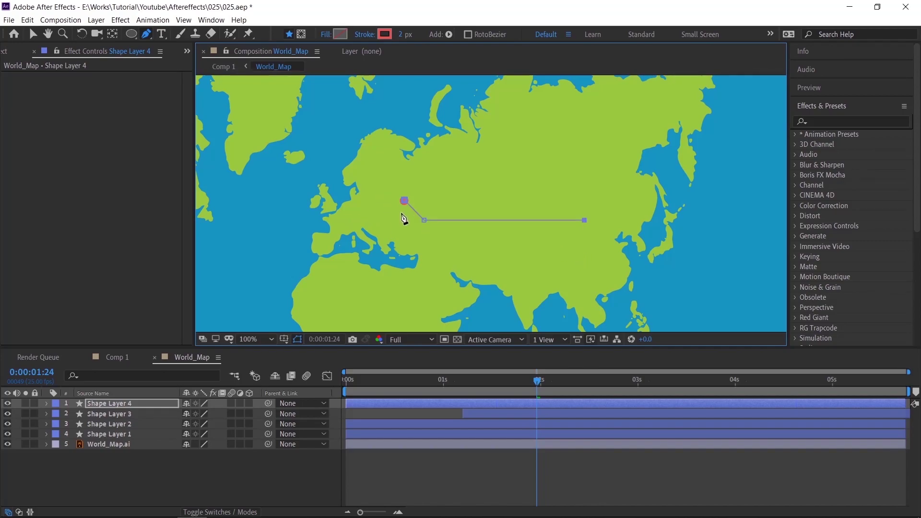
click(33, 34)
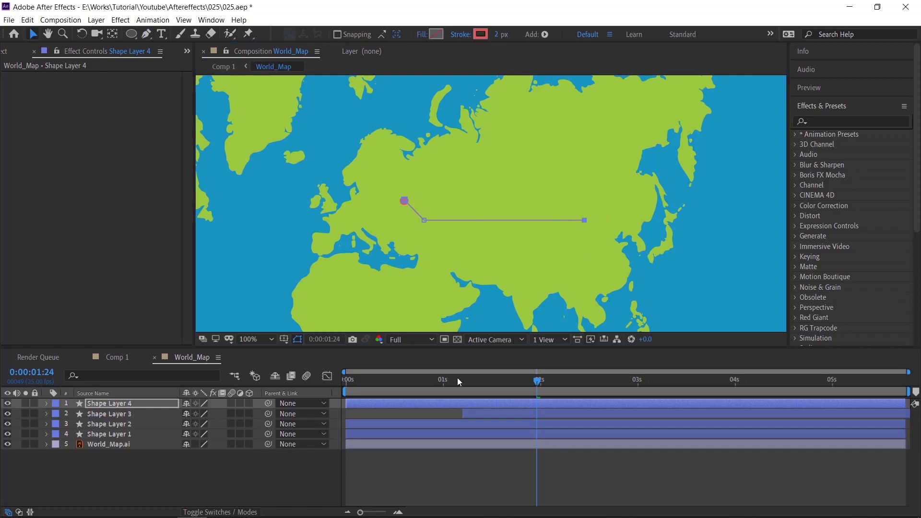
click(512, 482)
scroll(416, 203, up, 4)
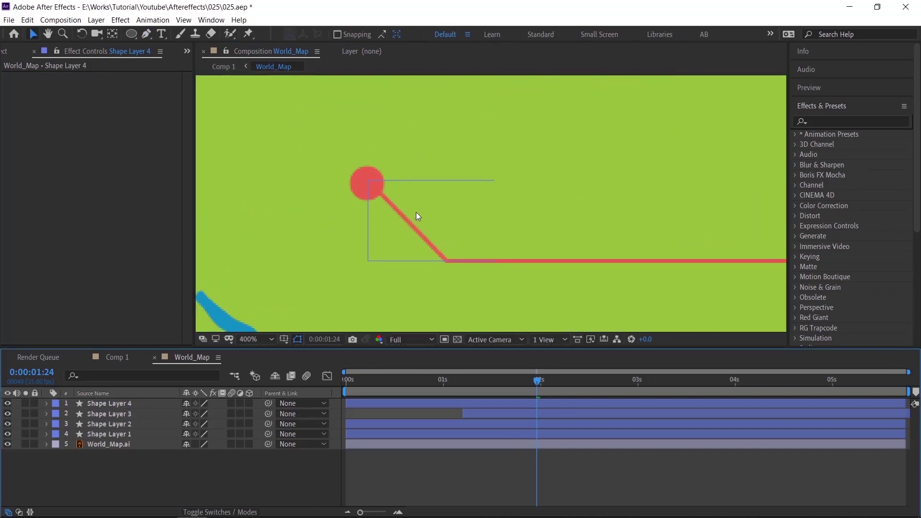
- Move the callout line's starting point slightly down and inward within the red dot
click(390, 403)
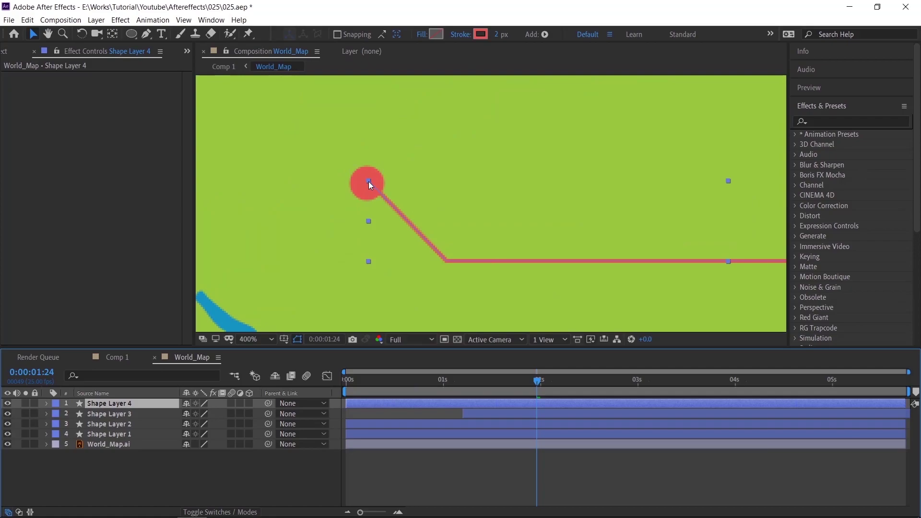
key(g)
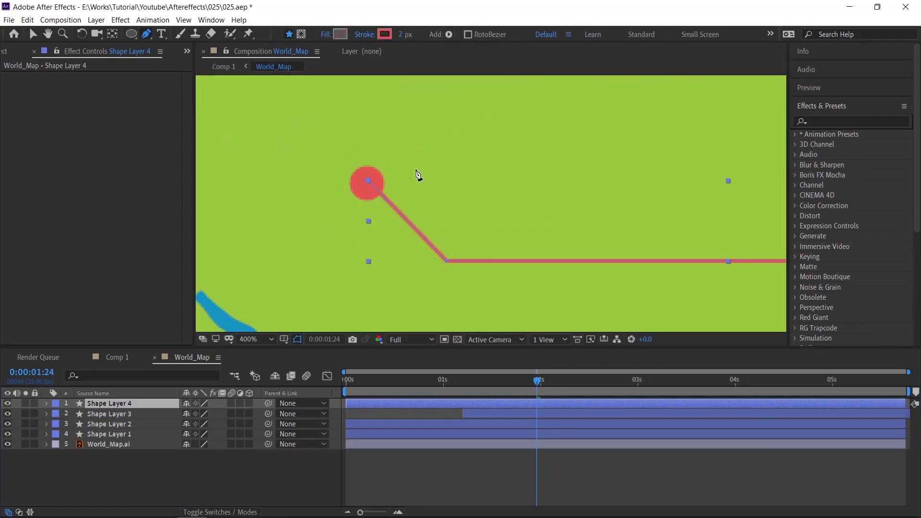
click(369, 181)
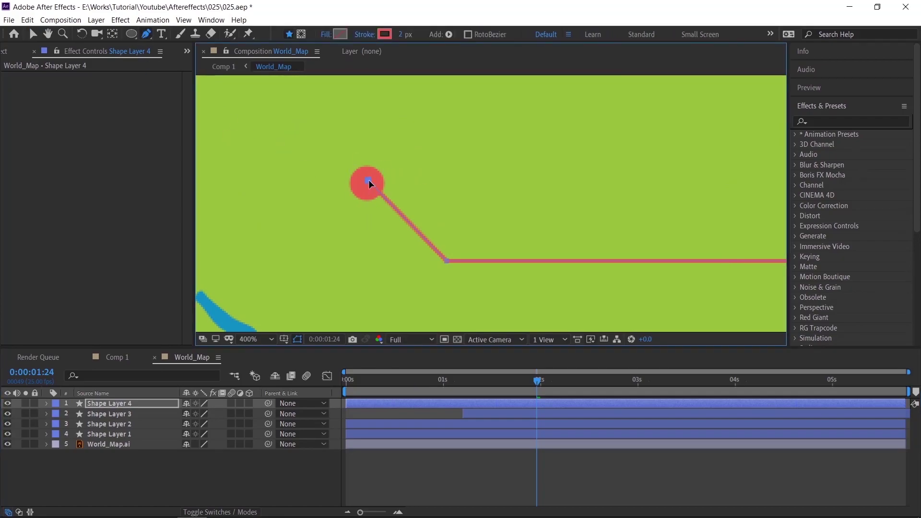
drag(369, 179, 370, 187)
- Preview the dot's growth and shift the callout line layer, Shape Layer 4, to start at 0:00:01:20
drag(511, 381, 451, 389)
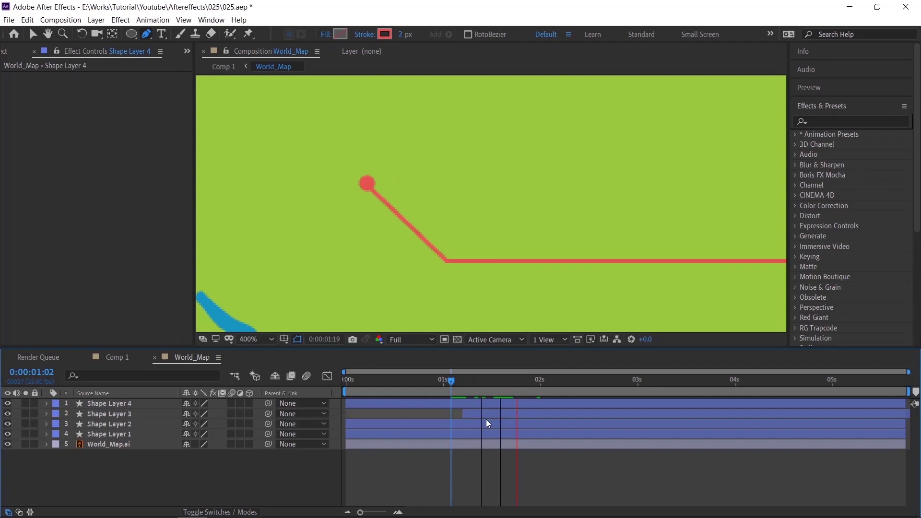
key(space)
click(491, 402)
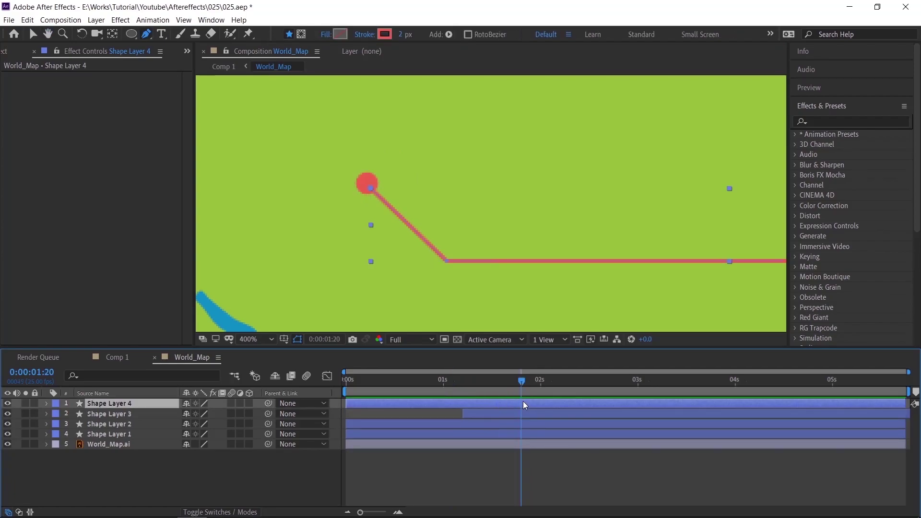
drag(388, 409, 543, 412)
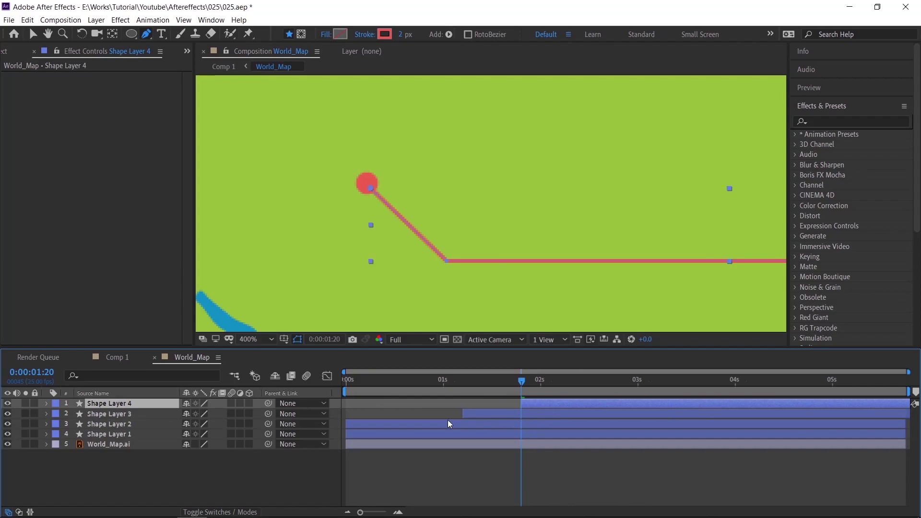
- Add Trim Paths to Shape Layer 4 and keyframe its End from 0% at 0:00:01:20 to 100% at about 0:00:02:14
click(448, 34)
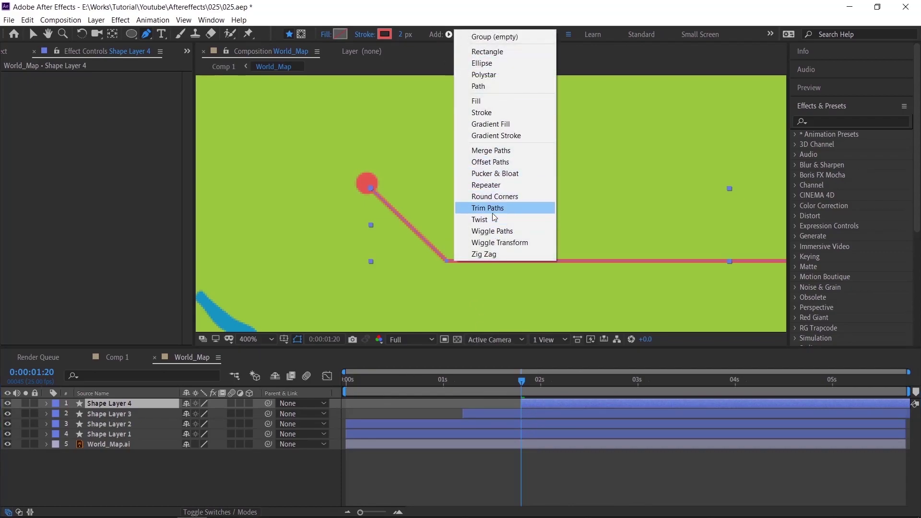
click(506, 214)
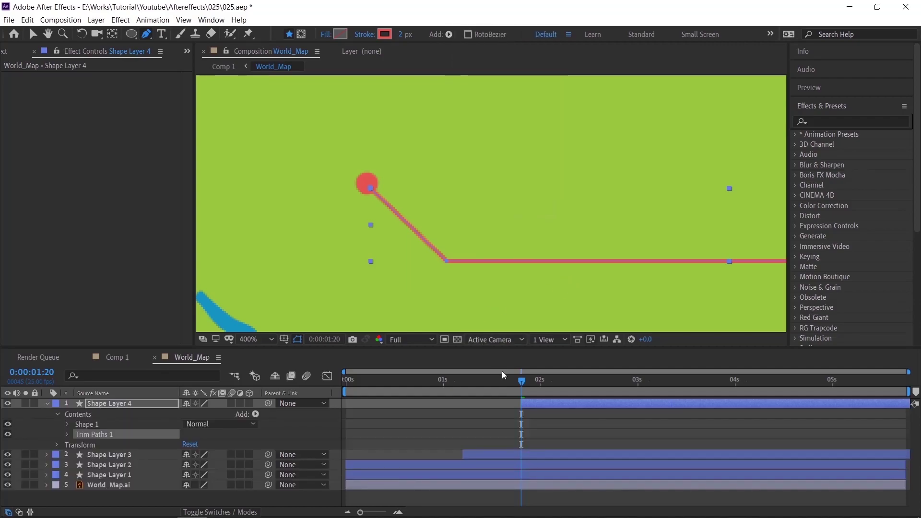
click(67, 434)
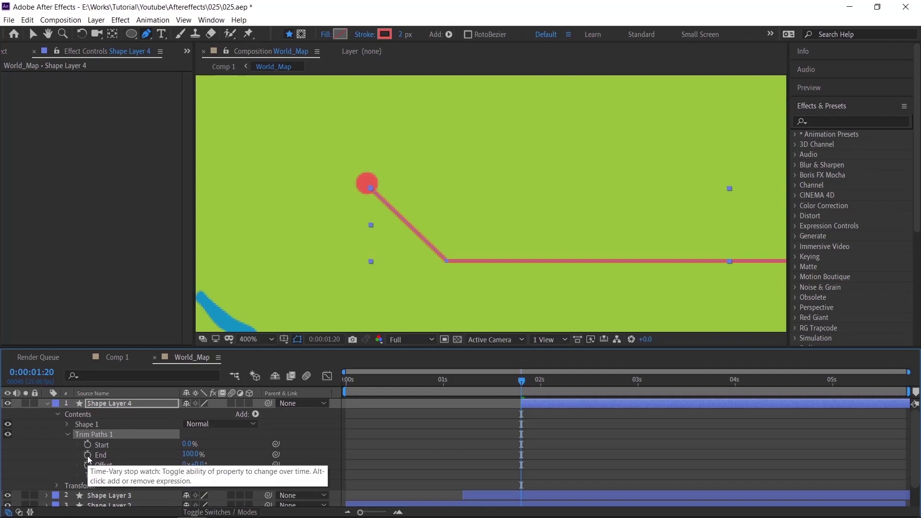
click(88, 454)
drag(522, 454, 596, 456)
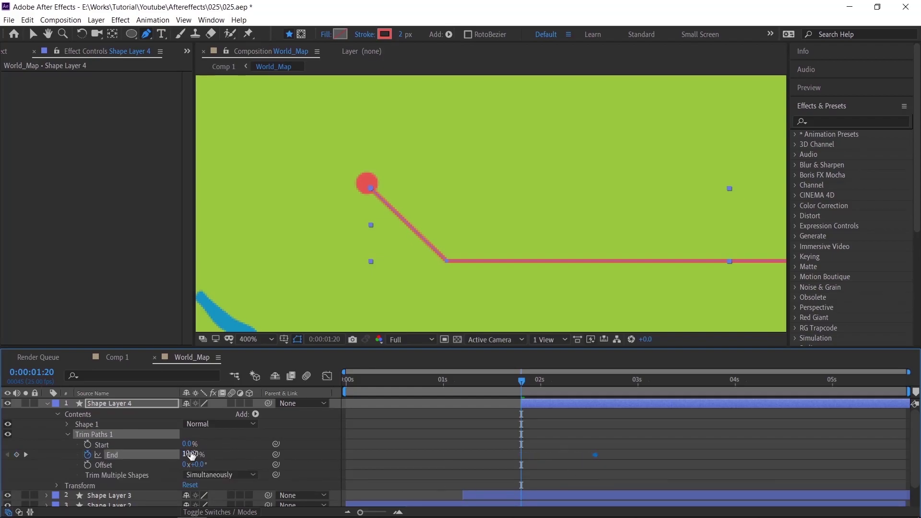
text(0)
key(Return)
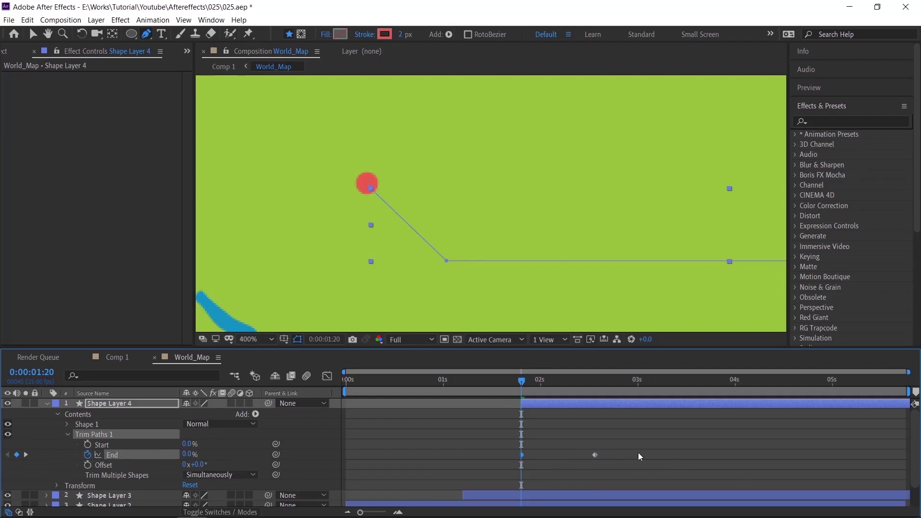
- Apply Easy Ease to both End keyframes and reshape their speed graph for a fast early peak and a long slowdown
drag(637, 456, 465, 459)
key(F9)
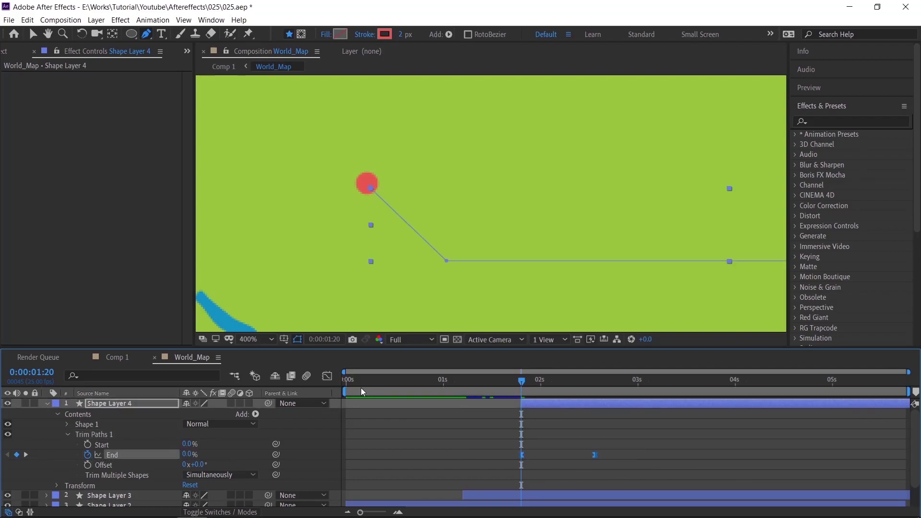
click(328, 377)
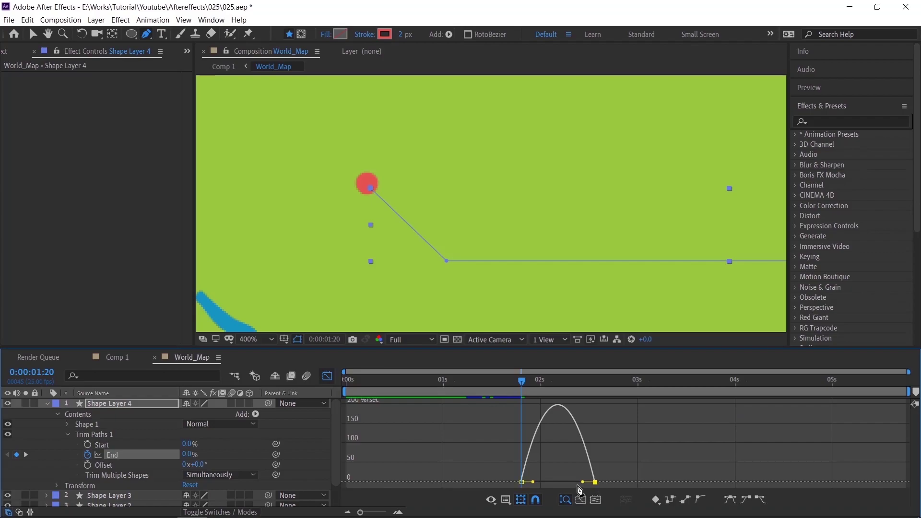
drag(575, 485, 557, 482)
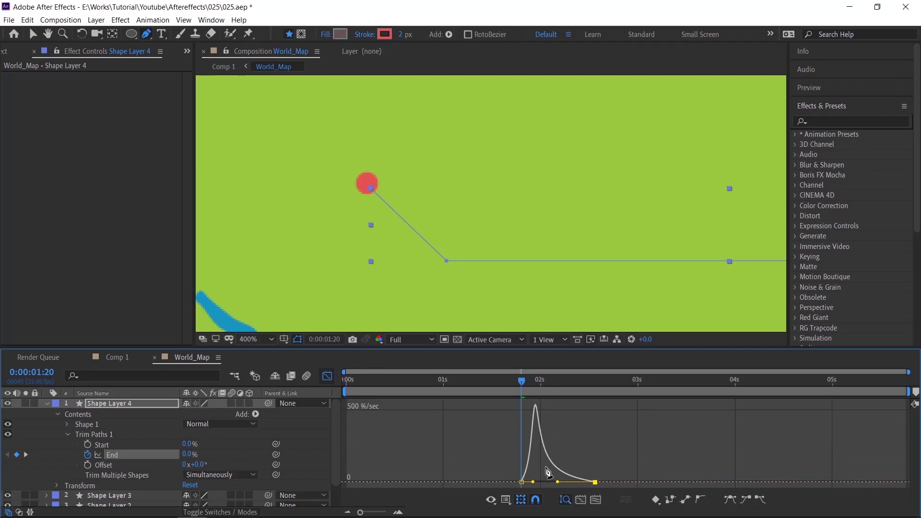
click(327, 377)
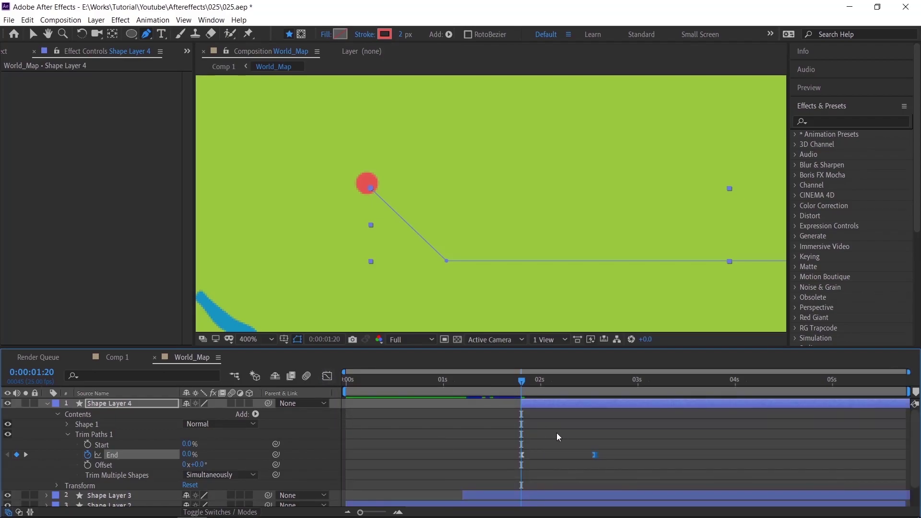
- Collapse the layer properties and preview the callout line's draw-on animation from the first frame
click(556, 433)
key(s)
key(s)
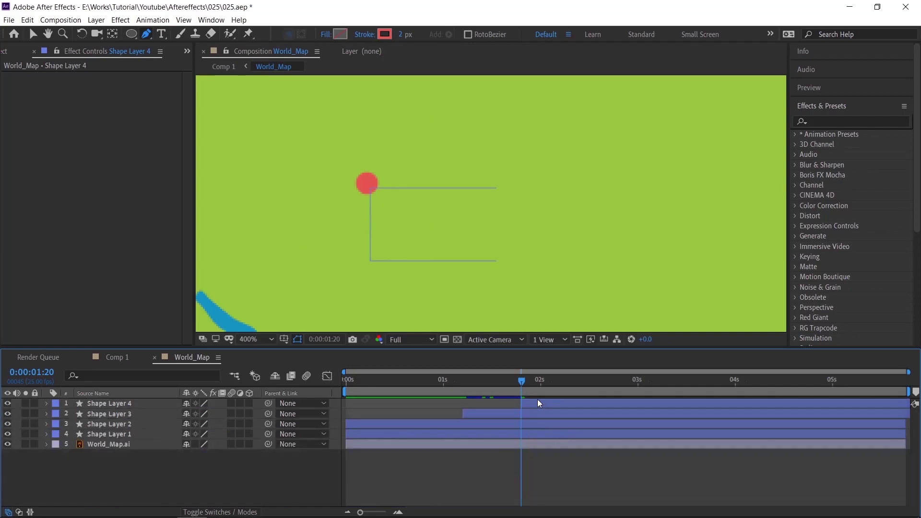
scroll(503, 272, down, 4)
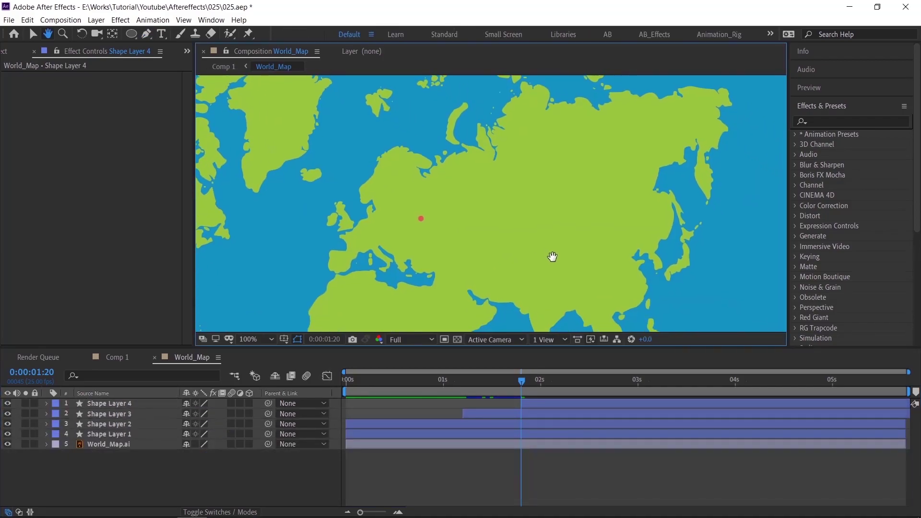
drag(521, 382, 345, 382)
key(space)
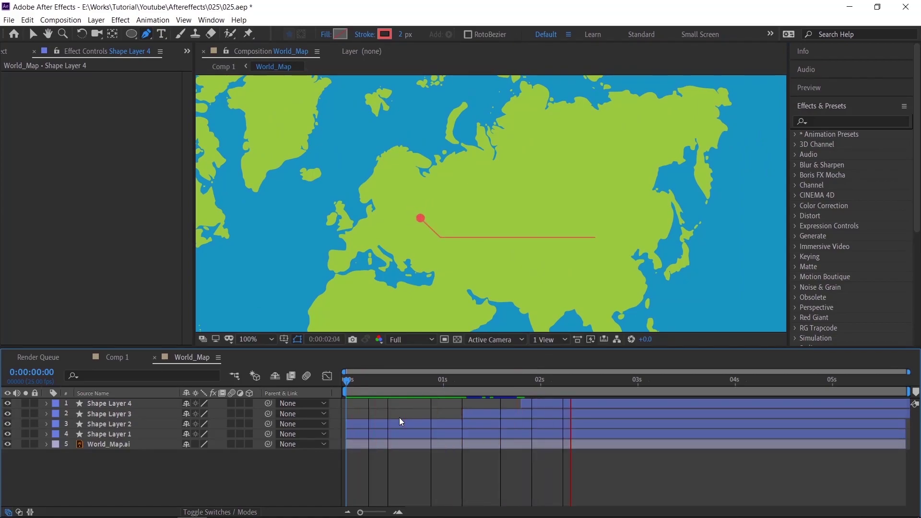
- Lengthen the line's End animation, shift Shape Layer 4 to start at about 0:00:01:15, and preview the timing
click(539, 405)
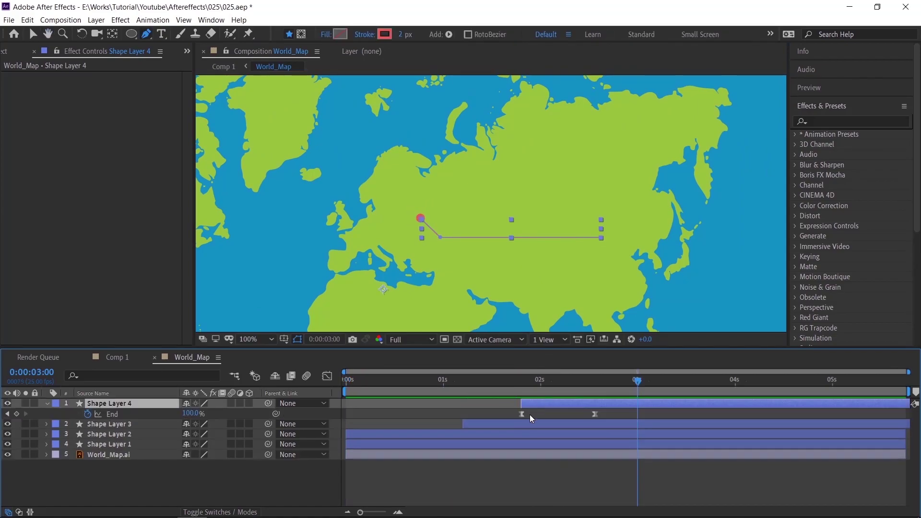
drag(594, 414, 649, 414)
click(510, 381)
key(space)
key(space)
drag(542, 402, 521, 402)
click(458, 381)
key(space)
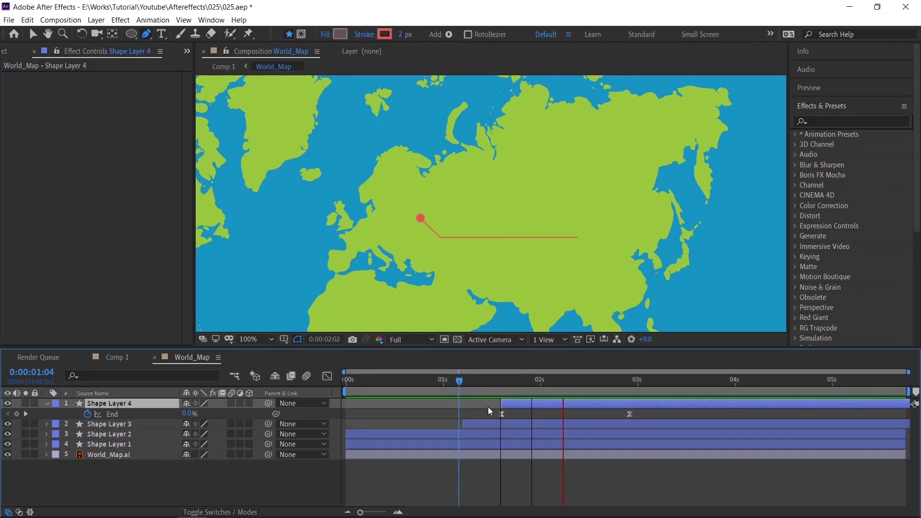
- Reshape the speed graph of the callout line's End keyframes into a nearly symmetrical bell curve and preview it
key(shift+F3)
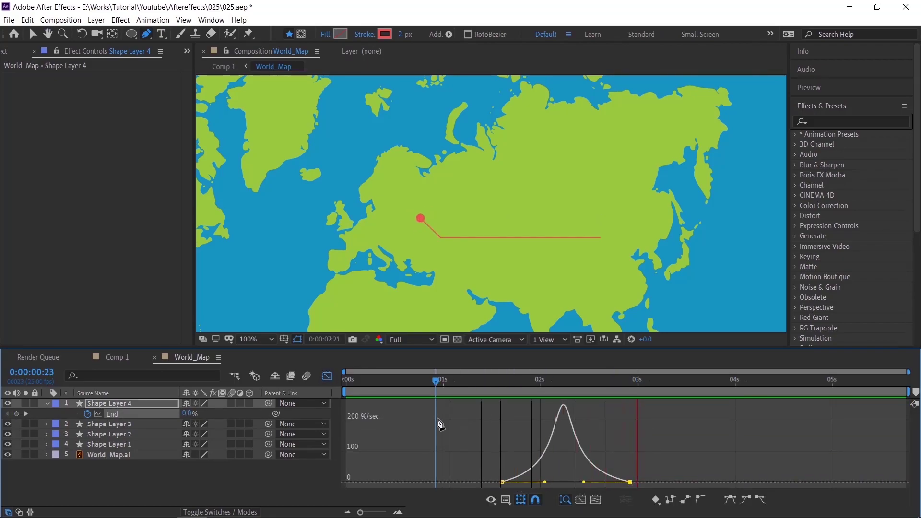
key(shift+F3)
key(Home)
key(space)
- Check the Scale keyframes of Shape Layer 3 against the callout line's End keyframes and replay the animation from the start
key(space)
click(471, 423)
key(u)
key(ctrl+Up)
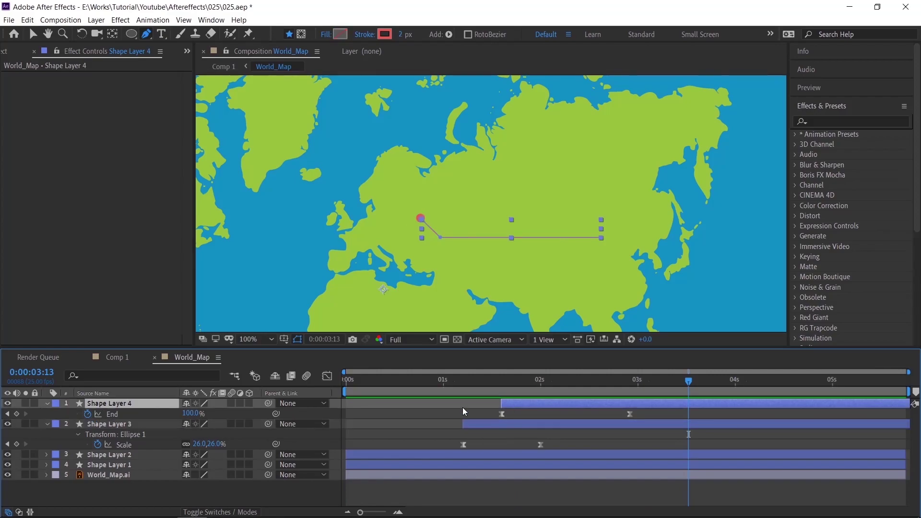
click(327, 376)
click(327, 376)
key(Home)
key(space)
key(space)
key(F2)
key(u)
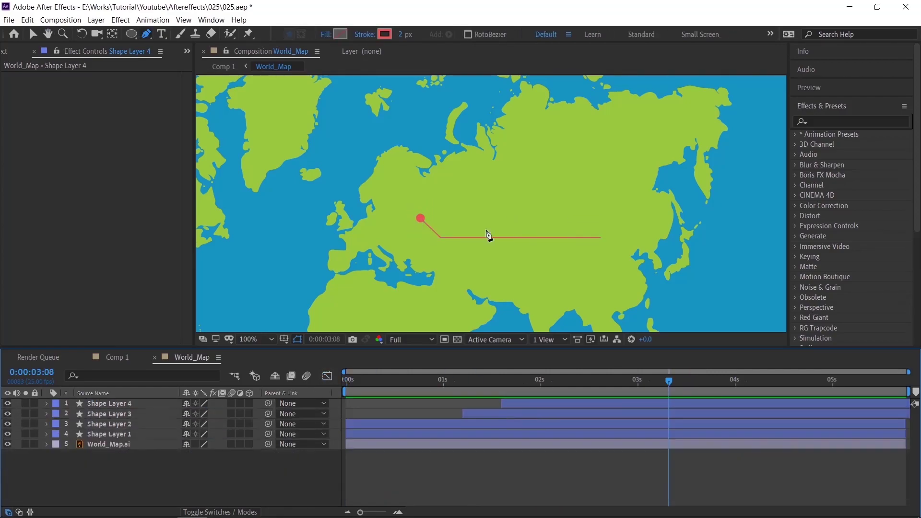
- Add a text layer reading "Sample Text" above the horizontal part of the callout line
key(ctrl+t)
click(458, 225)
text(Samp)
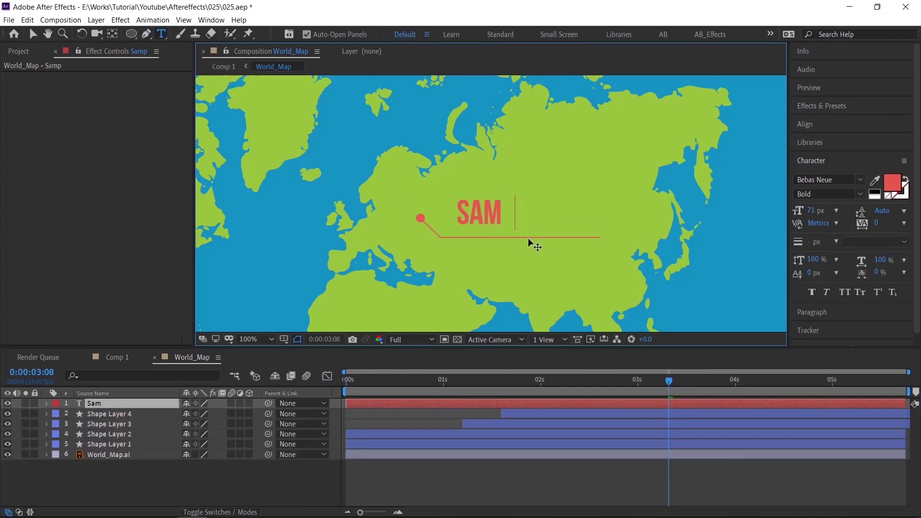
text(le Text)
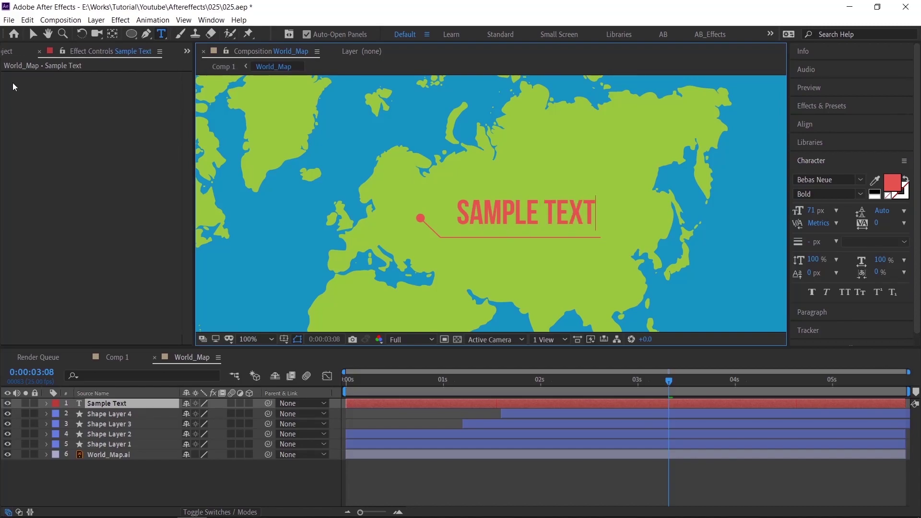
- Nudge the text slightly down so it sits just above the callout line, and deselect it
click(33, 34)
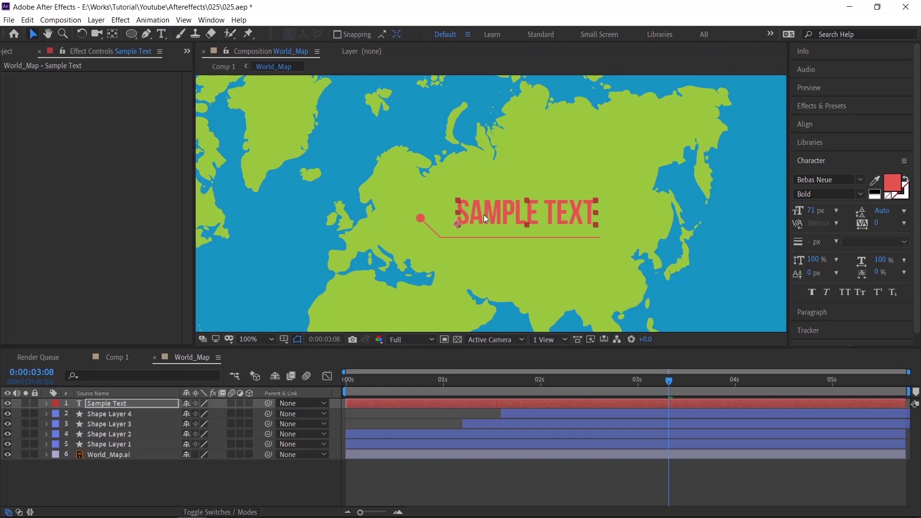
drag(491, 215, 493, 223)
click(511, 476)
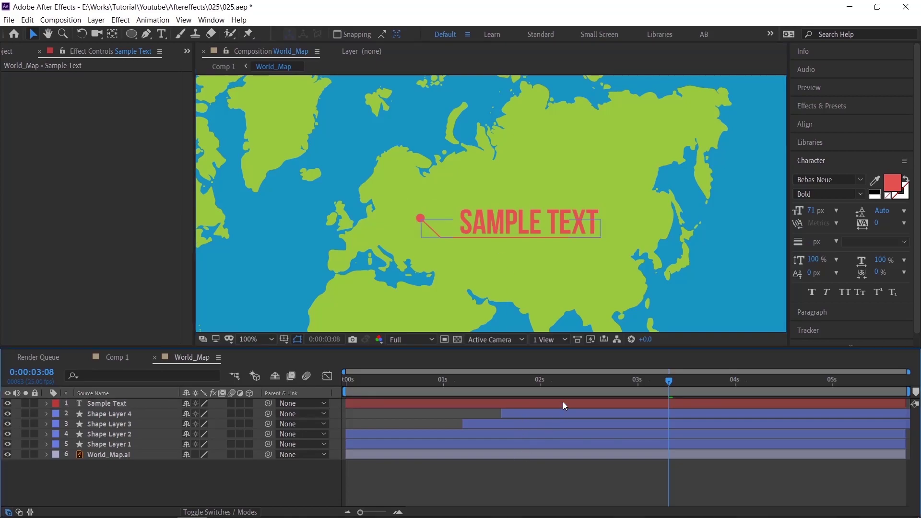
- Check the callout line's keyframes and make the Sample Text layer start at 0:00:02:02
click(557, 414)
key(u)
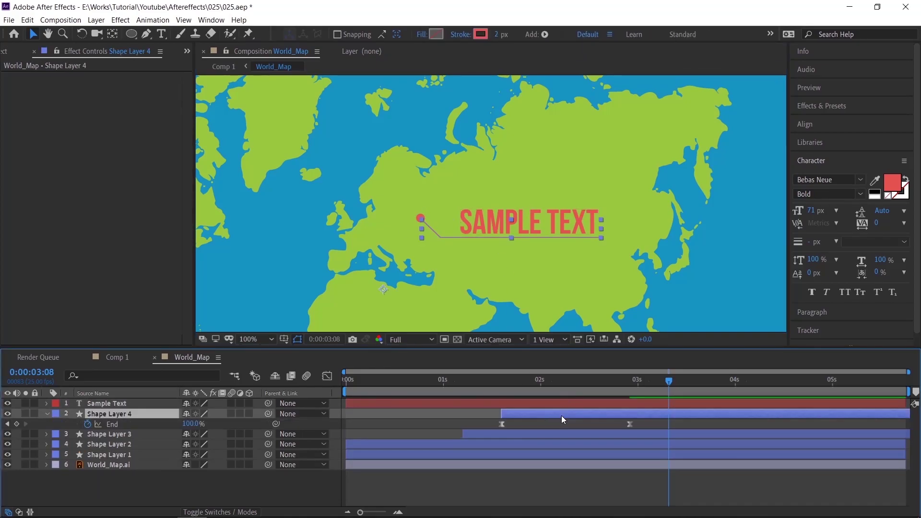
mouse_move(562, 389)
mouse_down()
mouse_move(521, 389)
mouse_move(548, 390)
mouse_up()
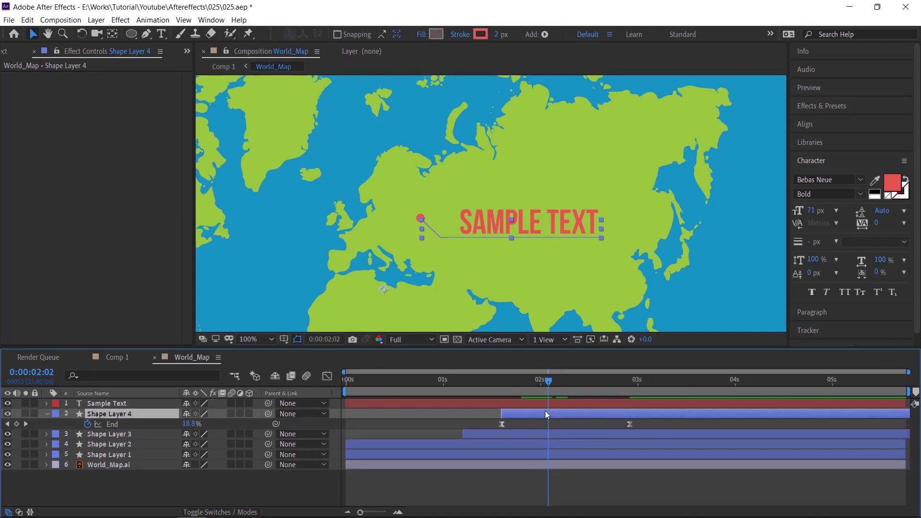
click(554, 404)
drag(406, 401, 591, 401)
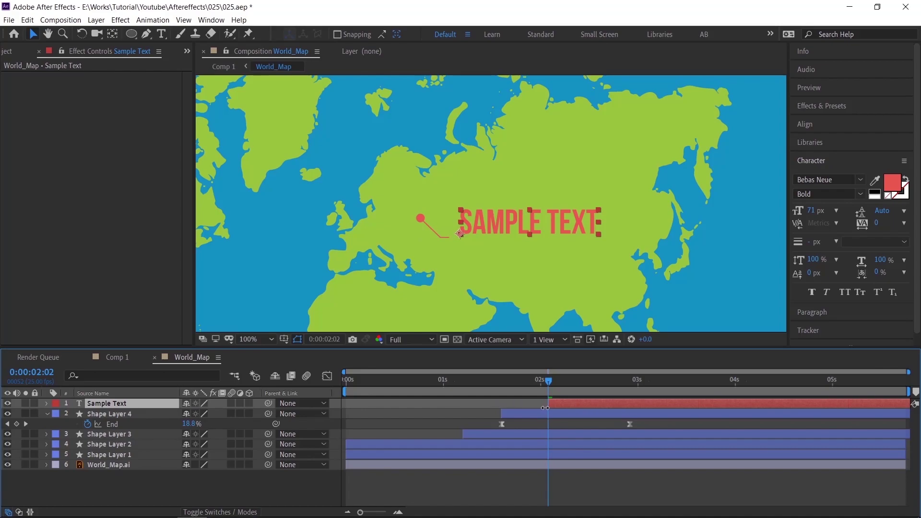
- Apply the Decoder Fade In text animation preset to the Sample Text layer and preview it from the start
click(828, 105)
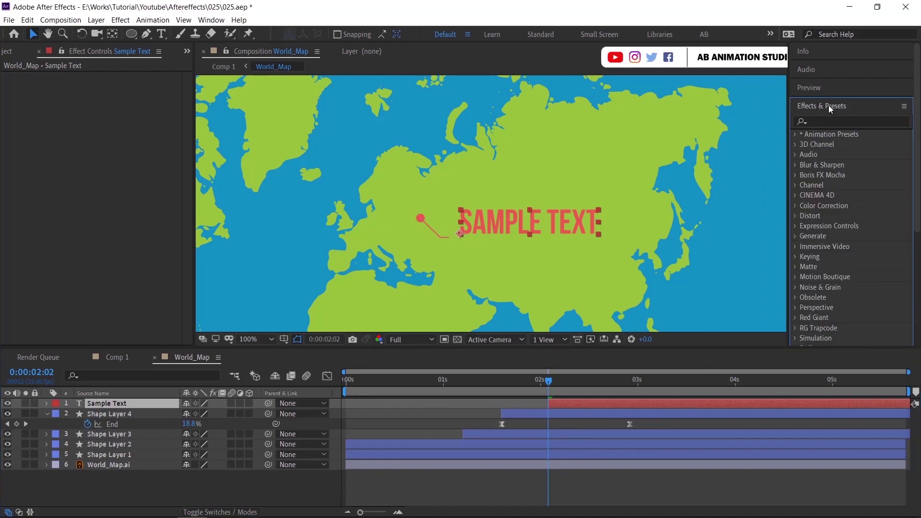
click(794, 136)
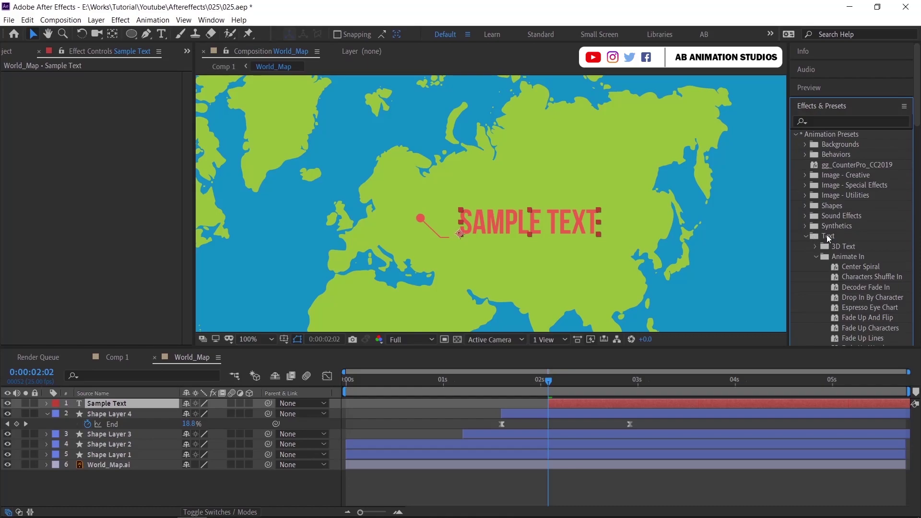
scroll(853, 257, down, 2)
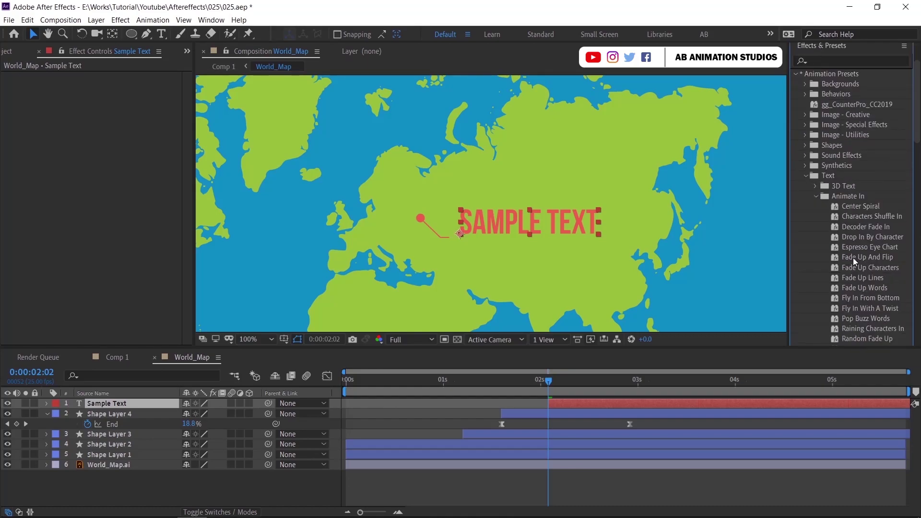
drag(852, 227, 315, 398)
key(space)
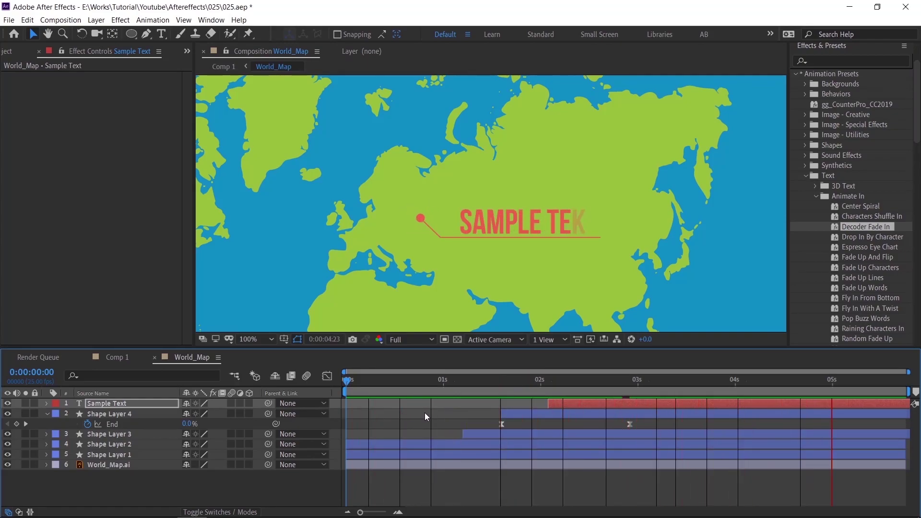
key(space)
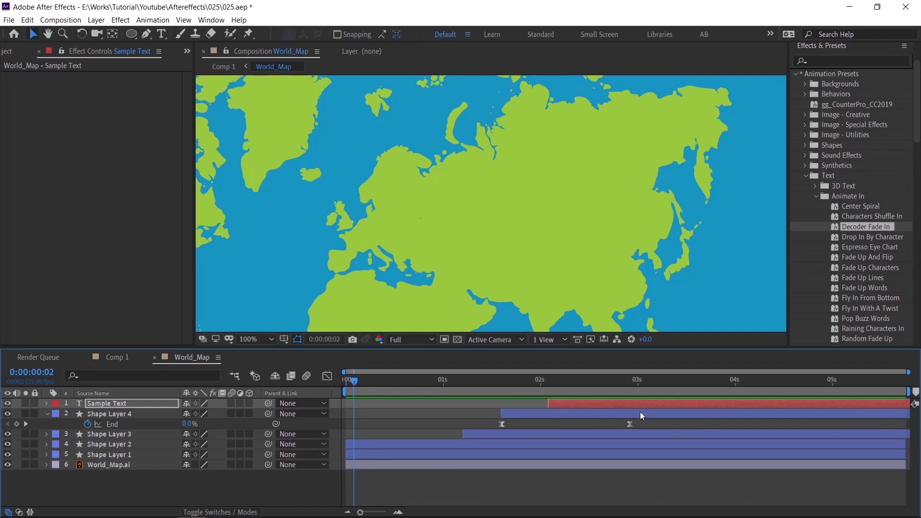
- Move the text's last Range Selector Start keyframe earlier, to about 0:00:03:10, and preview the faster reveal
click(652, 406)
key(u)
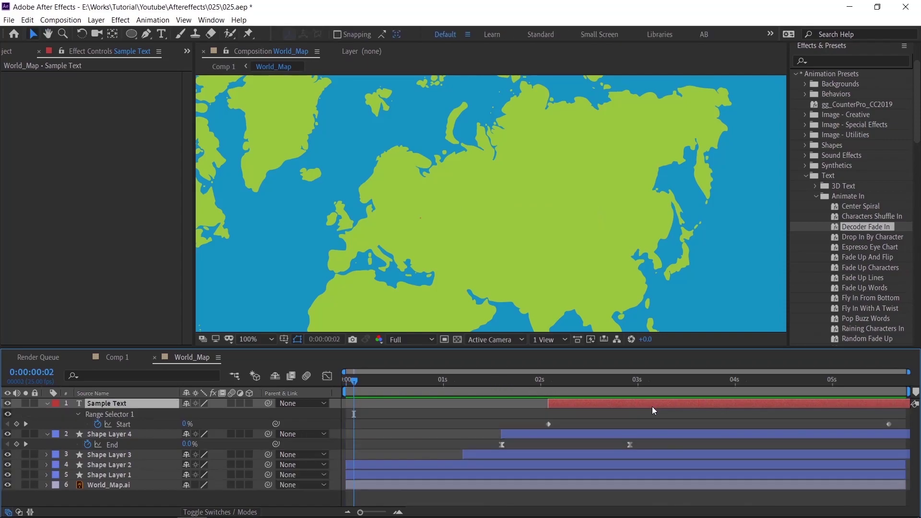
drag(888, 424, 676, 424)
key(space)
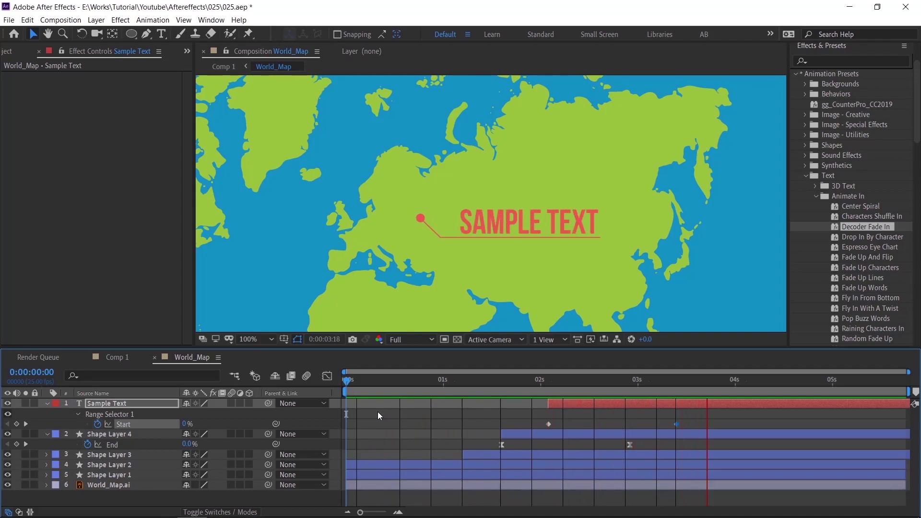
key(space)
click(450, 413)
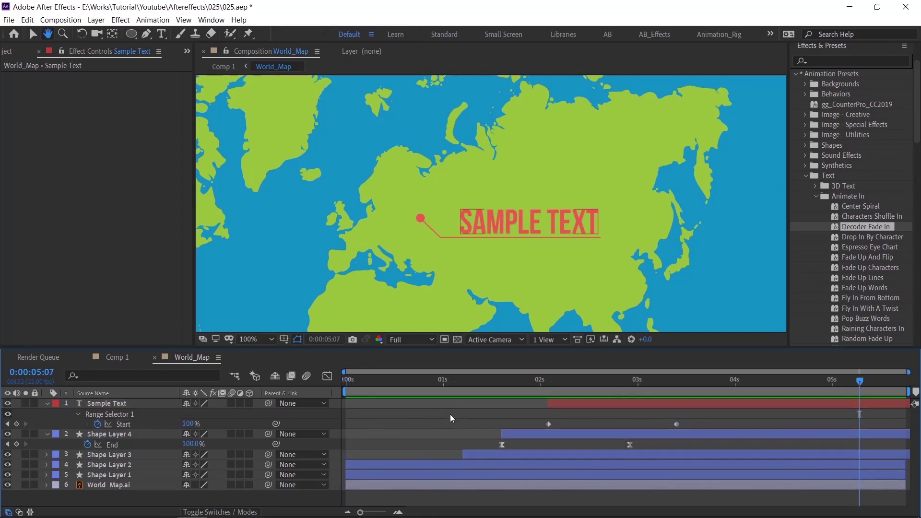
- Collapse the layer properties, preview the whole World_Map animation from the start, and return to Comp 1
key(s)
key(s)
scroll(534, 259, down, 1)
key(space)
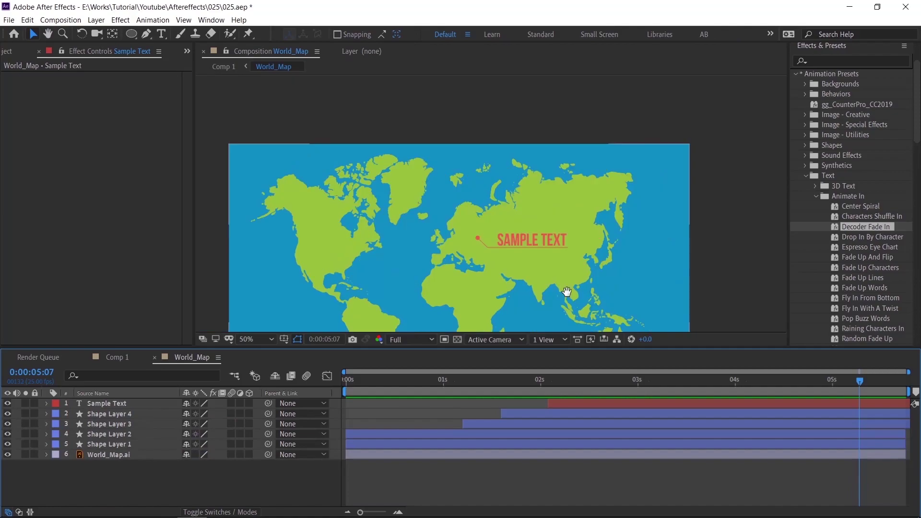
drag(567, 287, 598, 216)
drag(471, 381, 337, 386)
key(space)
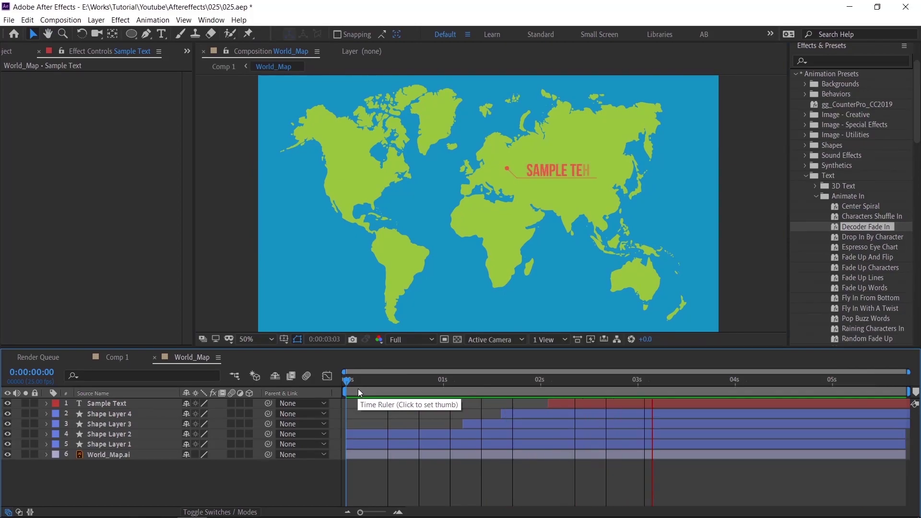
click(116, 358)
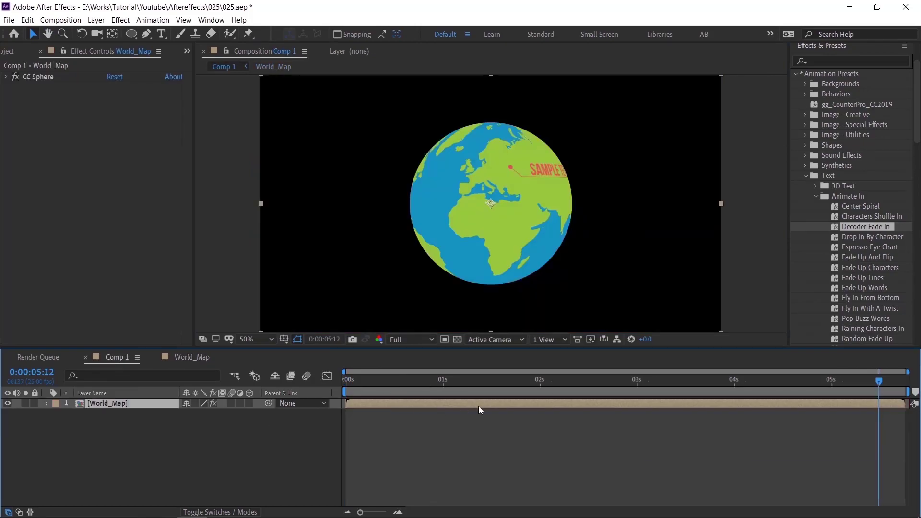
- Add a Rotation Y keyframe at 0:00:00:00 to the World_Map layer's CC Sphere effect and reveal it in the timeline
drag(453, 380, 715, 379)
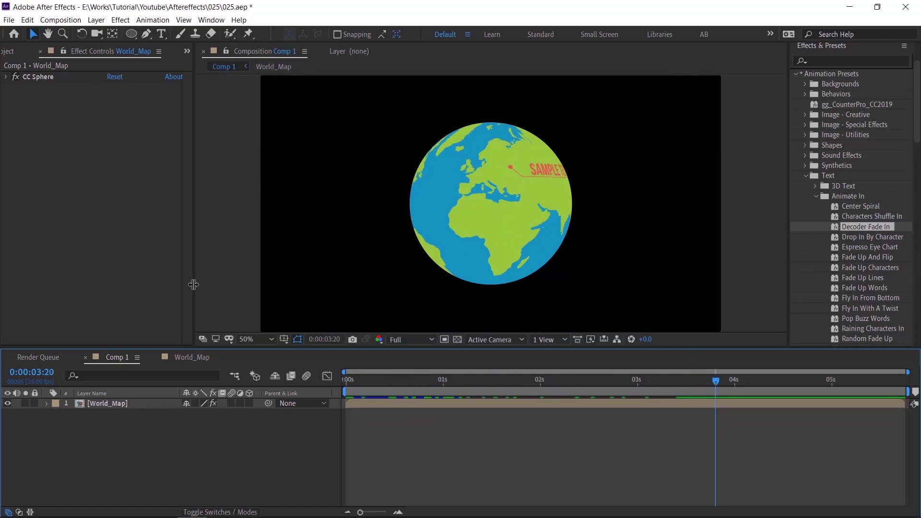
click(6, 77)
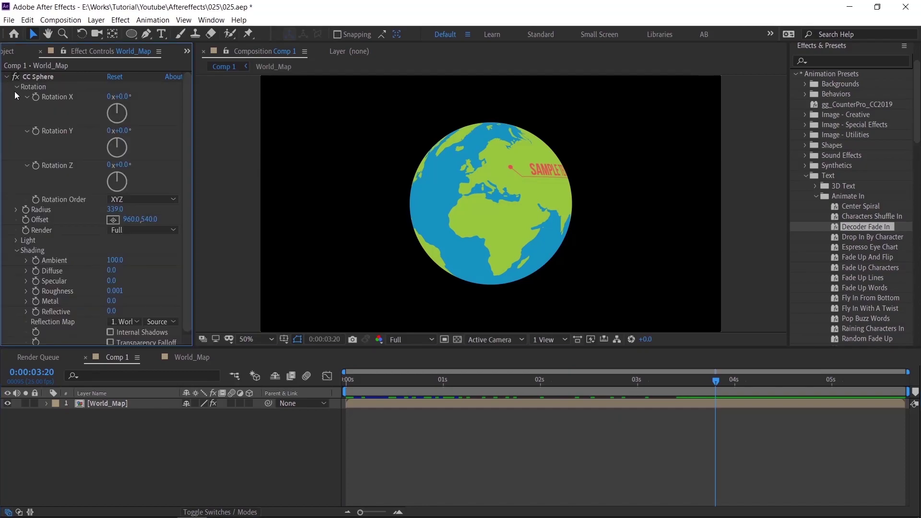
drag(373, 381, 331, 387)
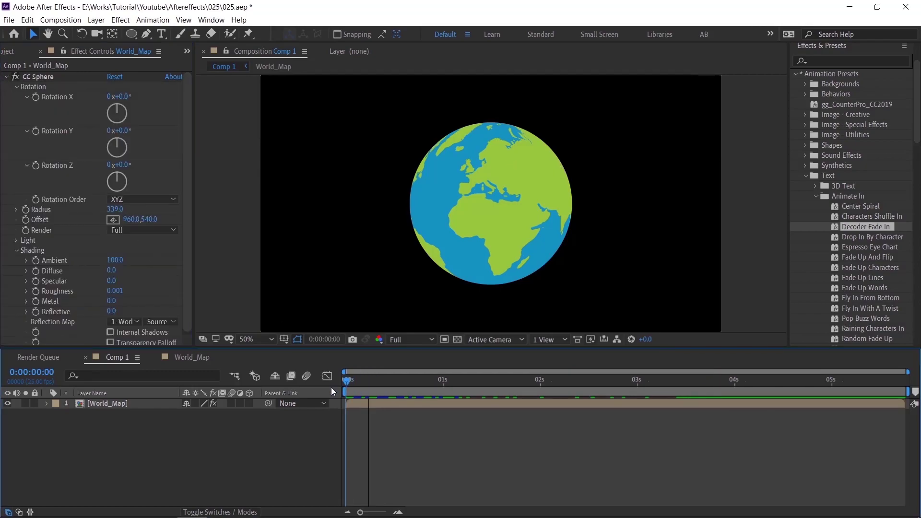
click(36, 130)
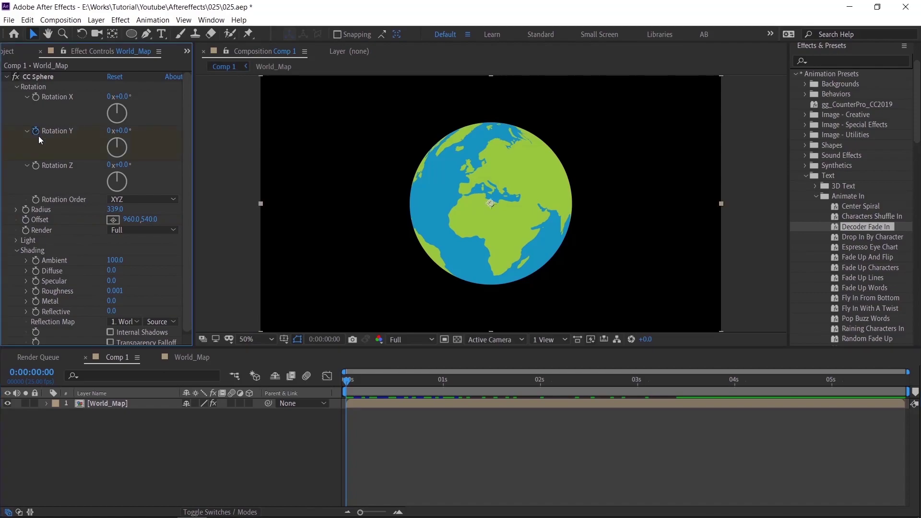
click(410, 404)
key(u)
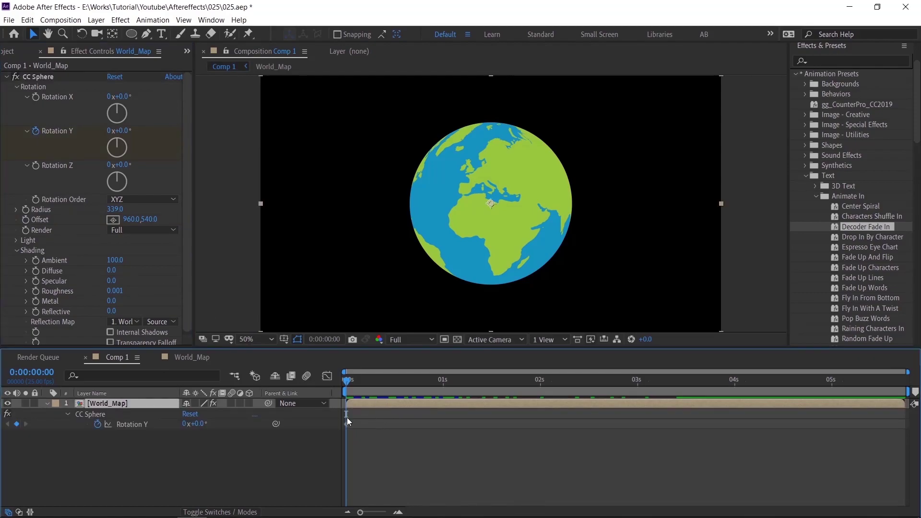
- Move the Rotation Y keyframe to about 0:00:00:13 and set Rotation Y to -227° at 0:00:00:00
mouse_move(347, 423)
drag(346, 422, 396, 423)
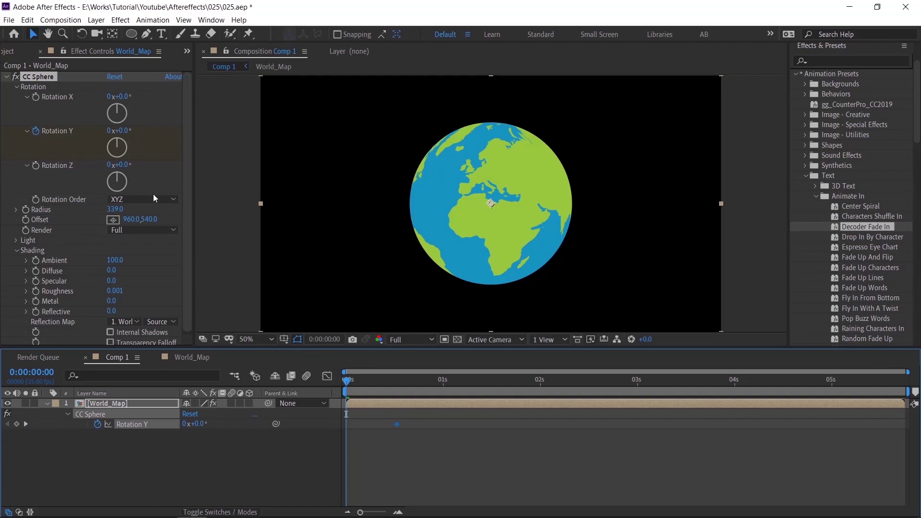
drag(120, 133, 2, 146)
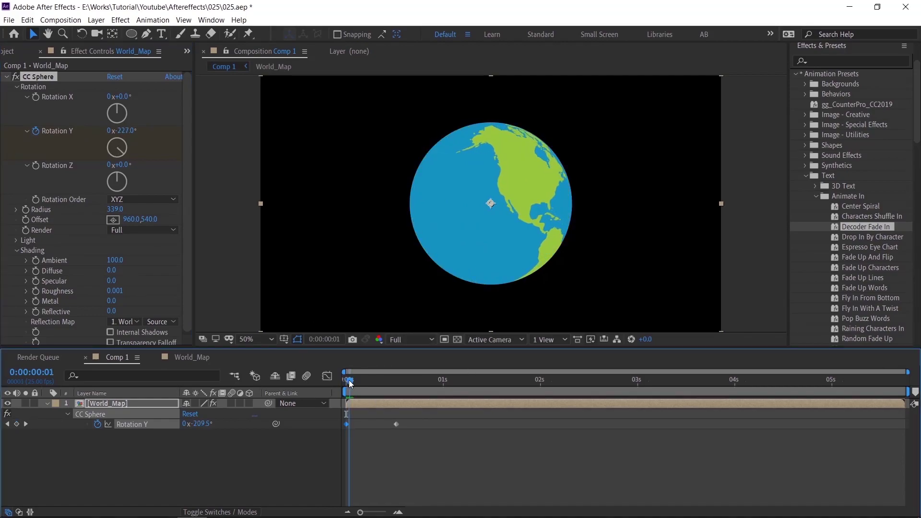
- Extend the World_Map composition's duration to 0:00:15:19
click(192, 356)
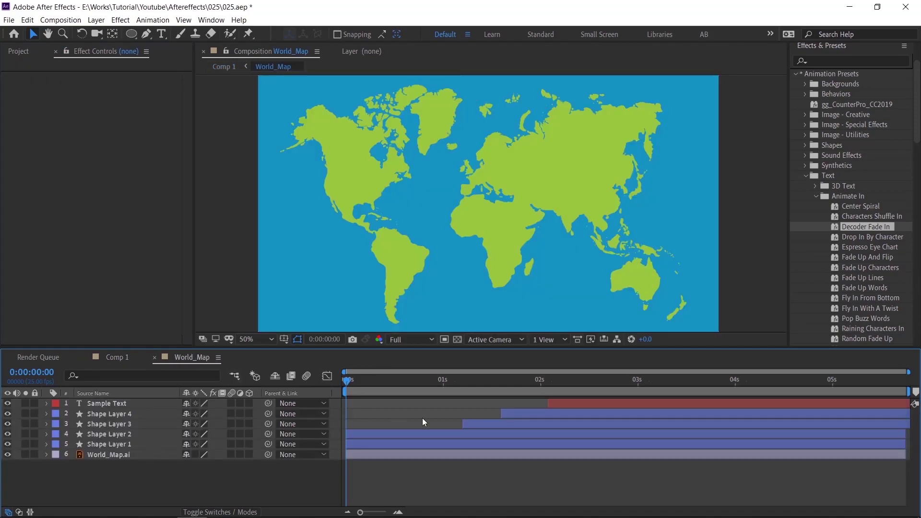
click(565, 403)
right_click(453, 476)
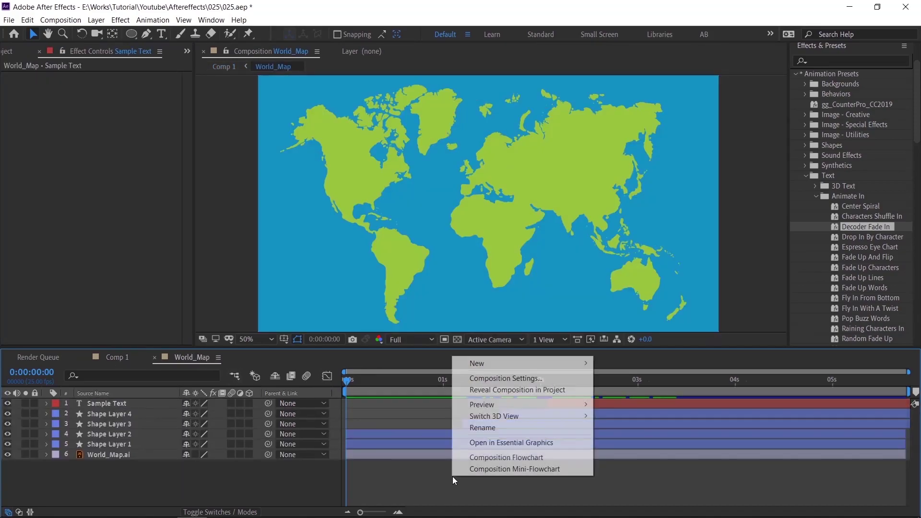
click(502, 380)
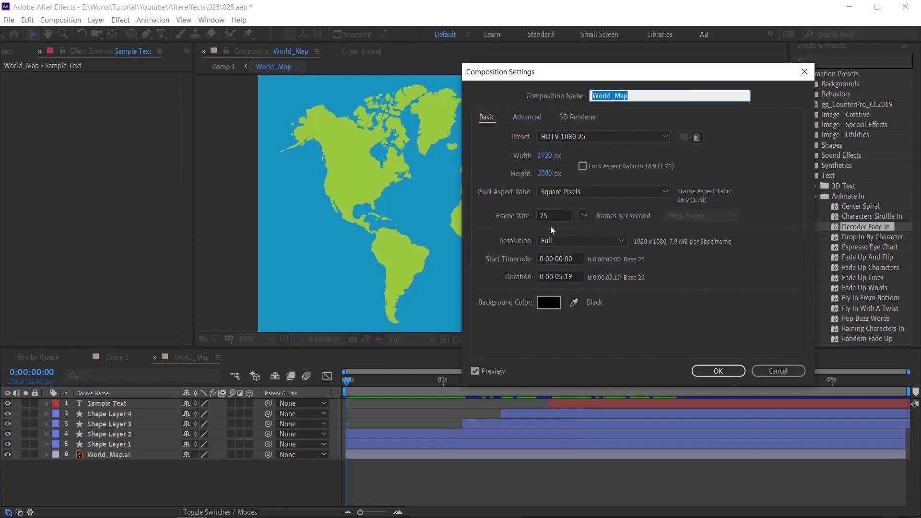
click(558, 277)
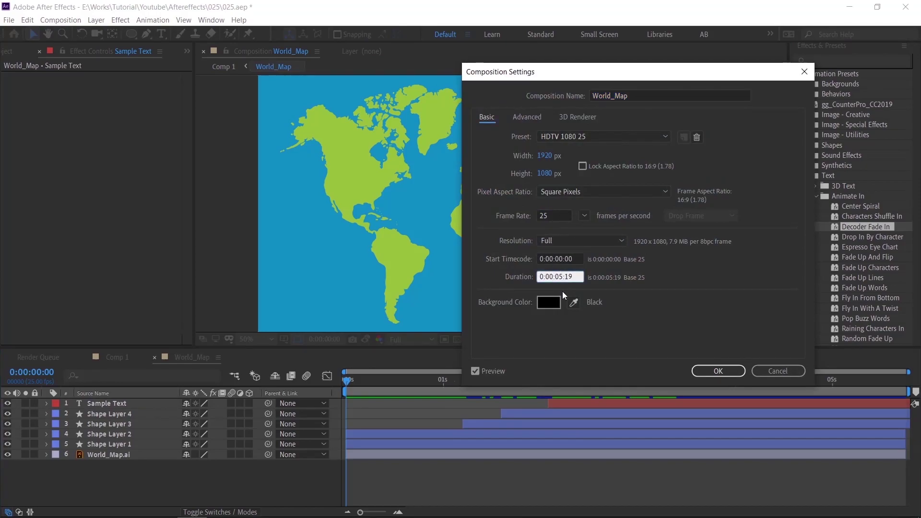
key(BackSpace)
text(1)
key(Return)
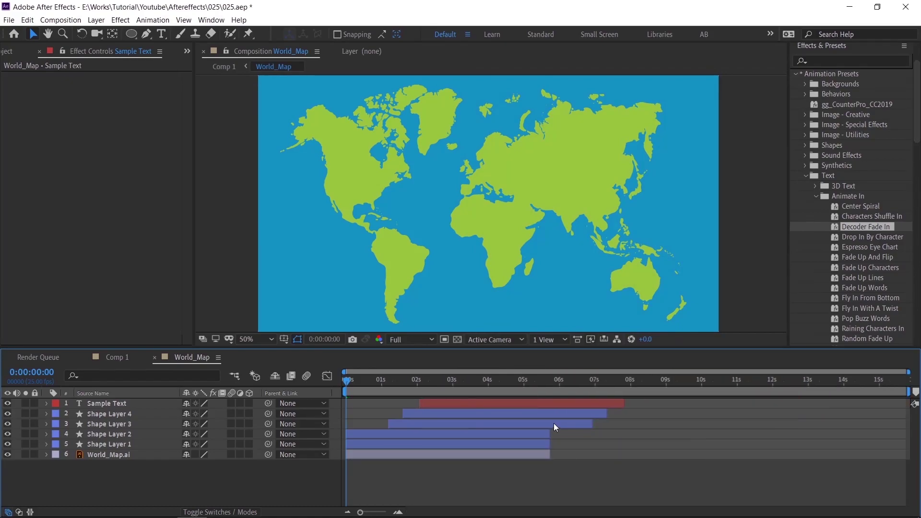
- Extend the ends of all six World_Map layers to 0:00:15:18
click(546, 406)
shift+click(528, 456)
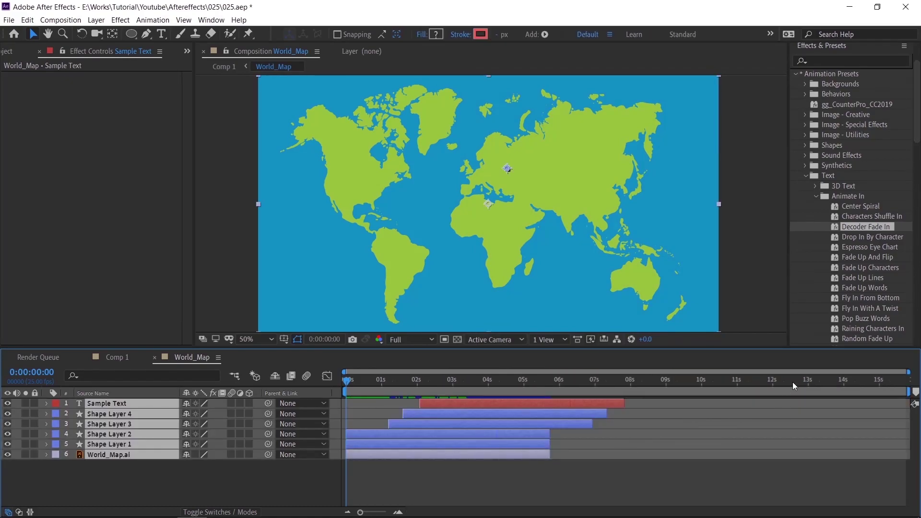
drag(805, 384, 906, 383)
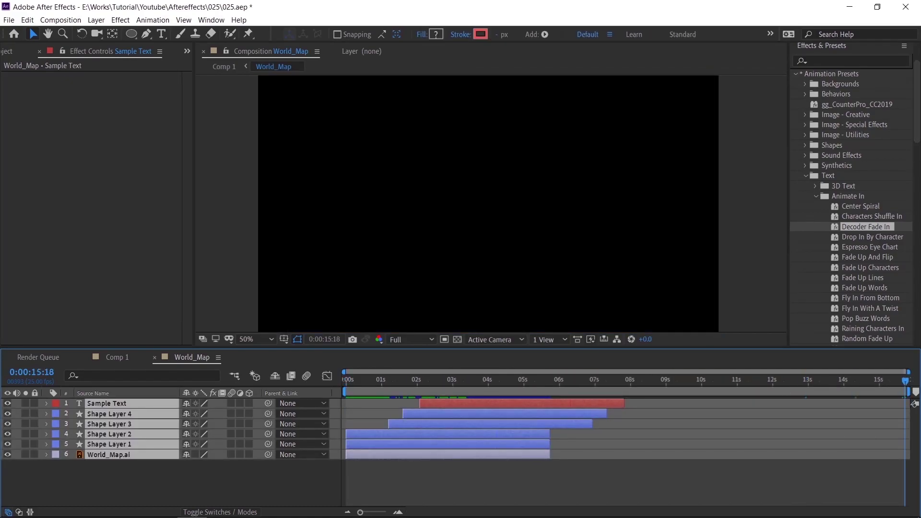
key(alt+bracketright)
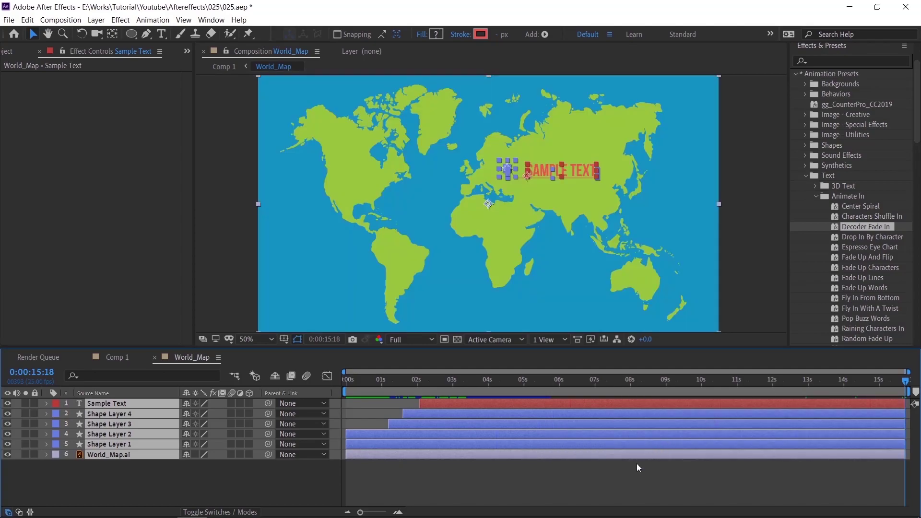
click(637, 464)
- Shift Sample Text and the four shape layers together so that Shape Layers 1 and 2 start at 0:00:01:01
click(436, 405)
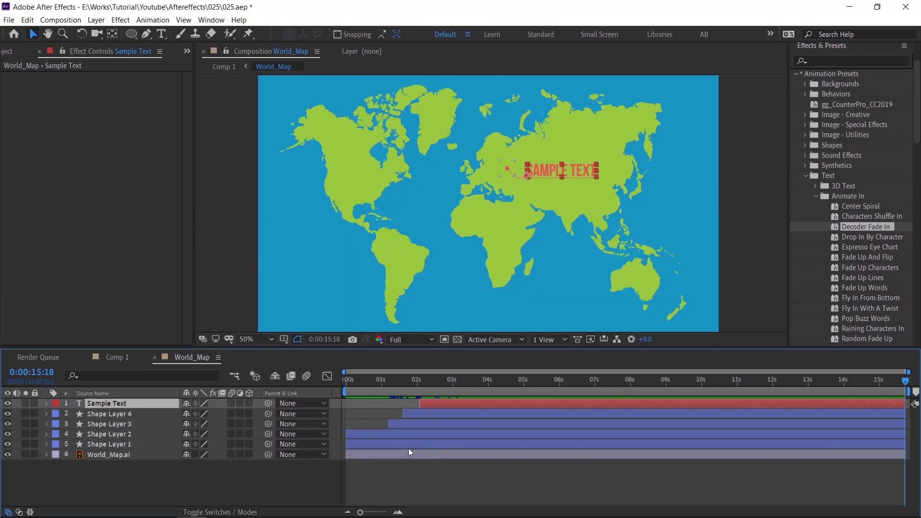
shift+click(407, 445)
drag(401, 438, 438, 435)
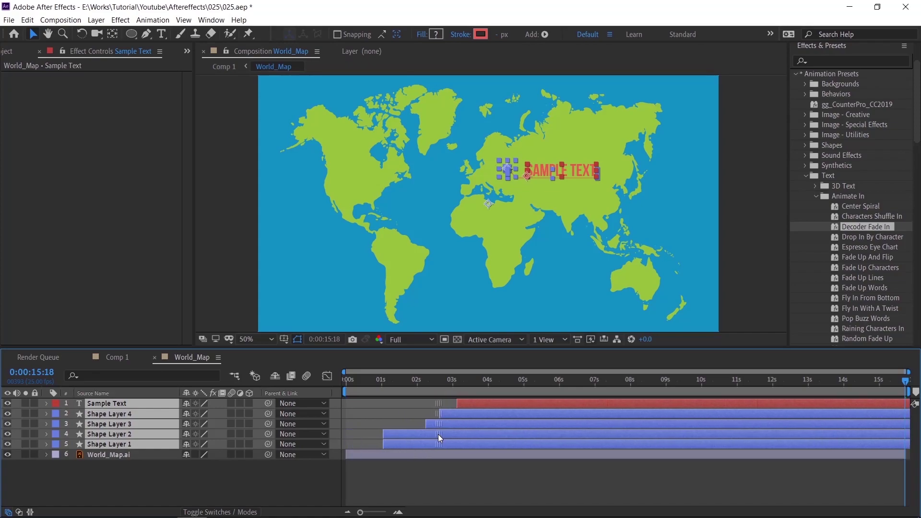
click(382, 380)
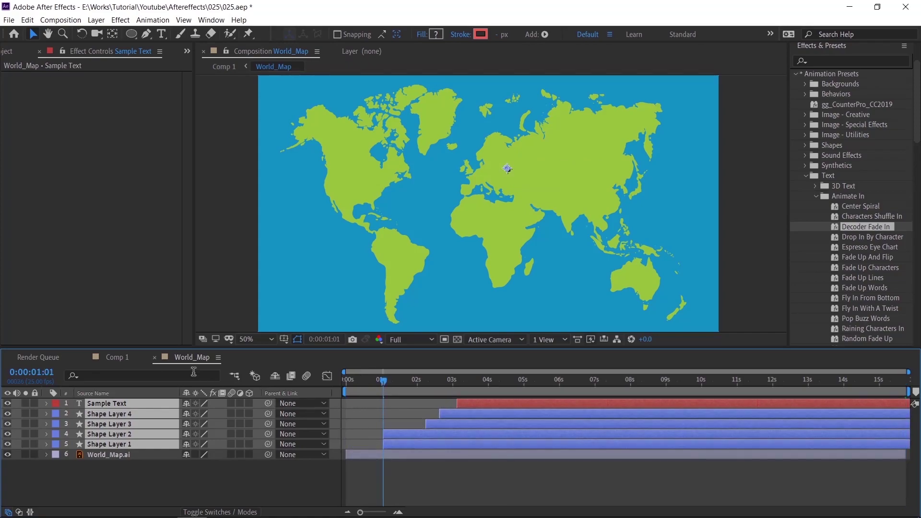
- In Comp 1, move the globe's 0° Rotation Y keyframe to 0:00:01:00, set the starting rotation to -1x-72°, and preview the spin
click(129, 359)
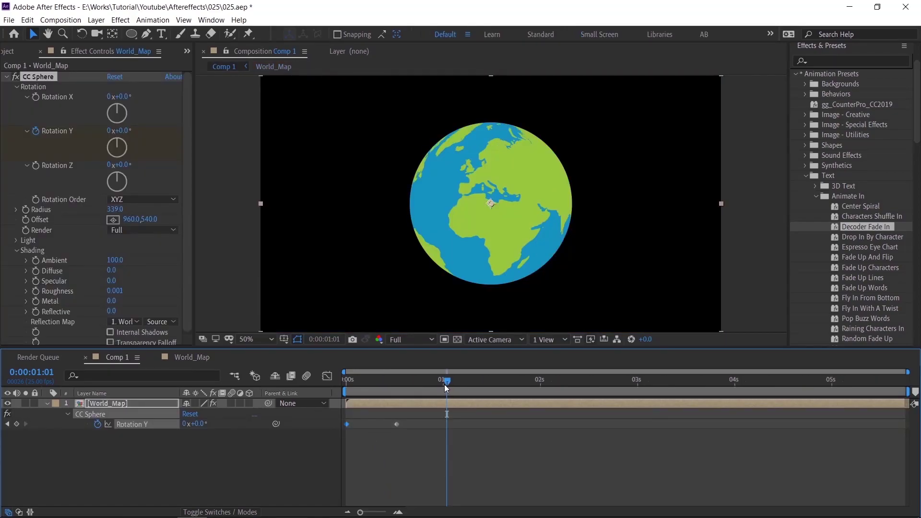
drag(444, 385, 441, 384)
drag(425, 425, 442, 425)
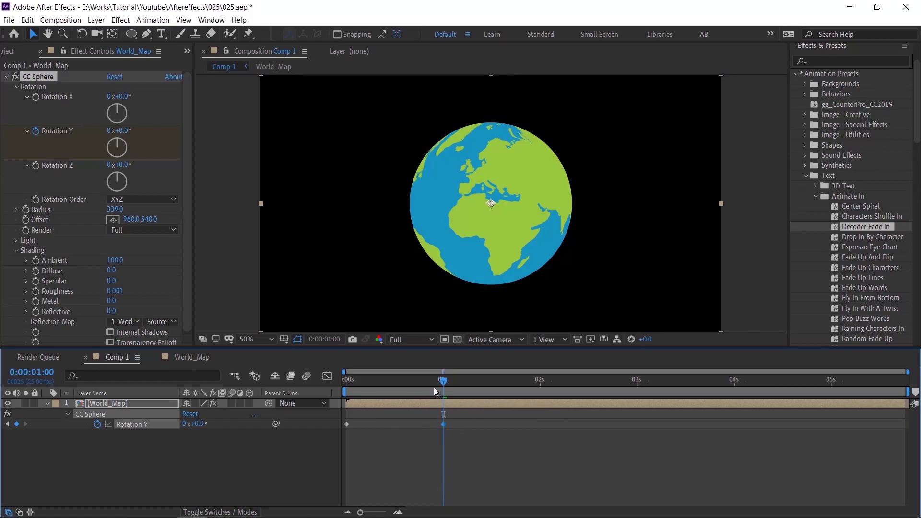
drag(433, 387, 327, 403)
drag(200, 424, 70, 427)
key(space)
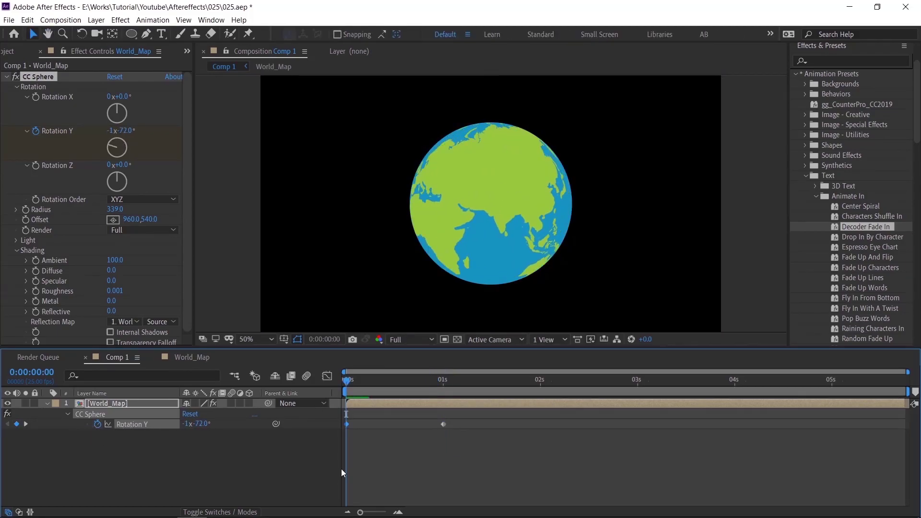
key(space)
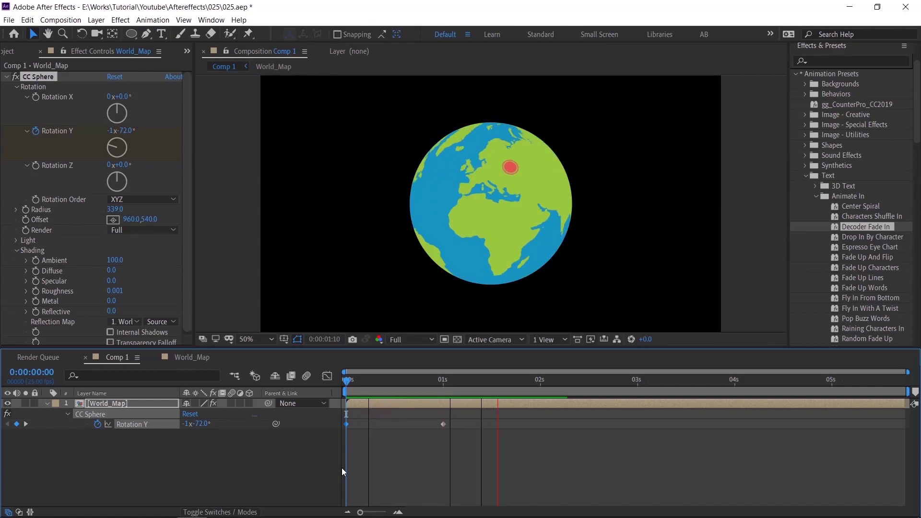
- Add a Rotation Y keyframe of -19° at 0:00:04:00 and preview the globe's slow turn from the start
drag(556, 388, 736, 380)
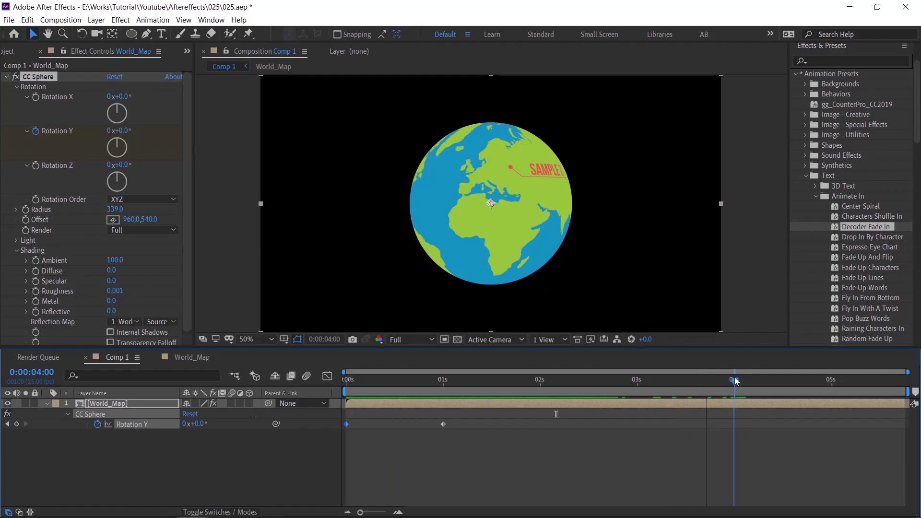
mouse_move(198, 424)
mouse_down()
mouse_move(183, 431)
mouse_move(193, 435)
mouse_up()
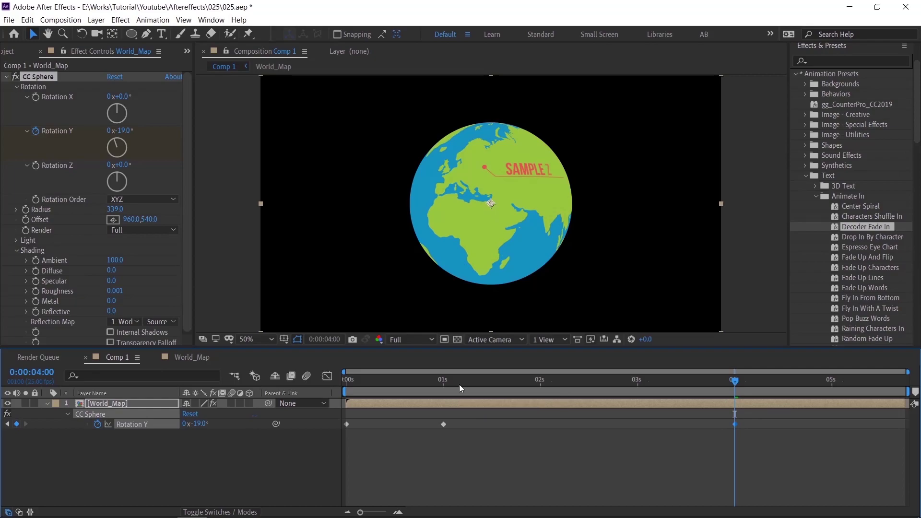
key(space)
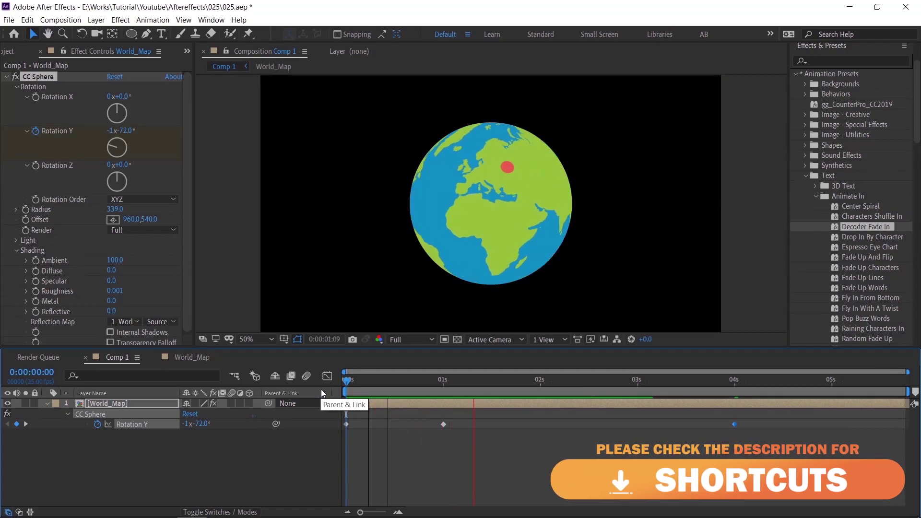
key(space)
- Turn the globe further in the negative direction on the last Rotation Y keyframe and move that keyframe to 0:00:05:00
drag(501, 459, 314, 421)
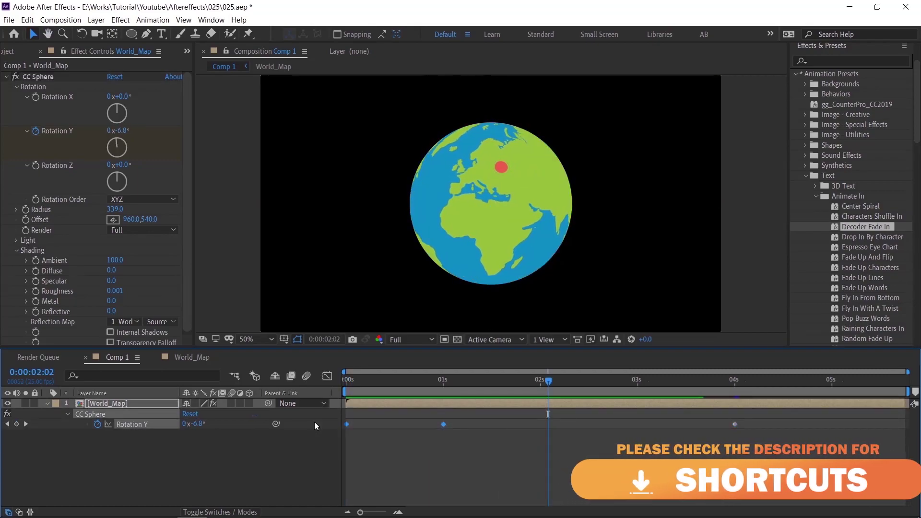
mouse_move(735, 382)
mouse_down()
mouse_move(811, 386)
mouse_move(734, 391)
mouse_up()
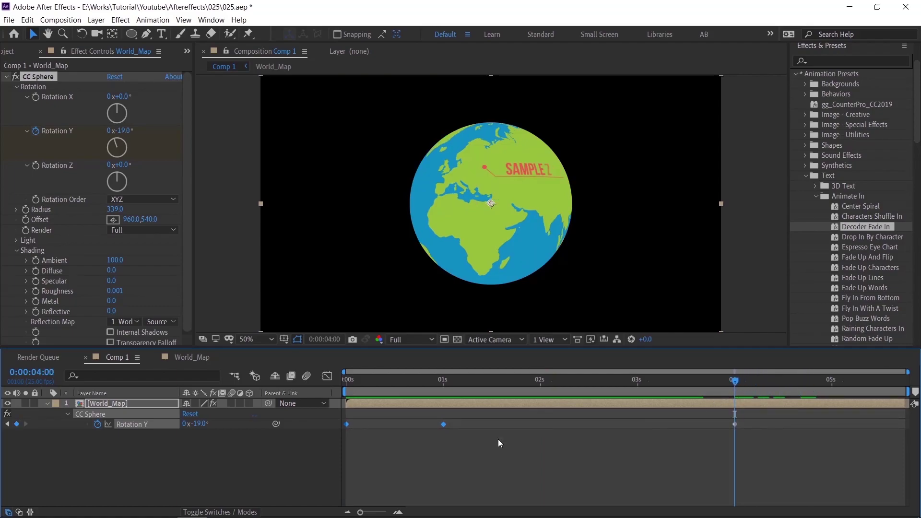
drag(196, 425, 179, 428)
drag(735, 424, 830, 425)
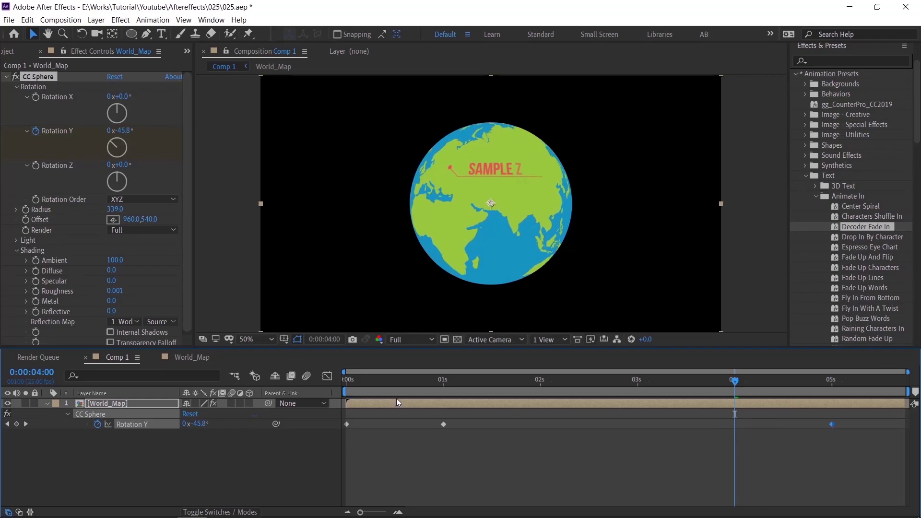
- Apply Easy Ease to all three Rotation Y keyframes
drag(398, 389, 326, 391)
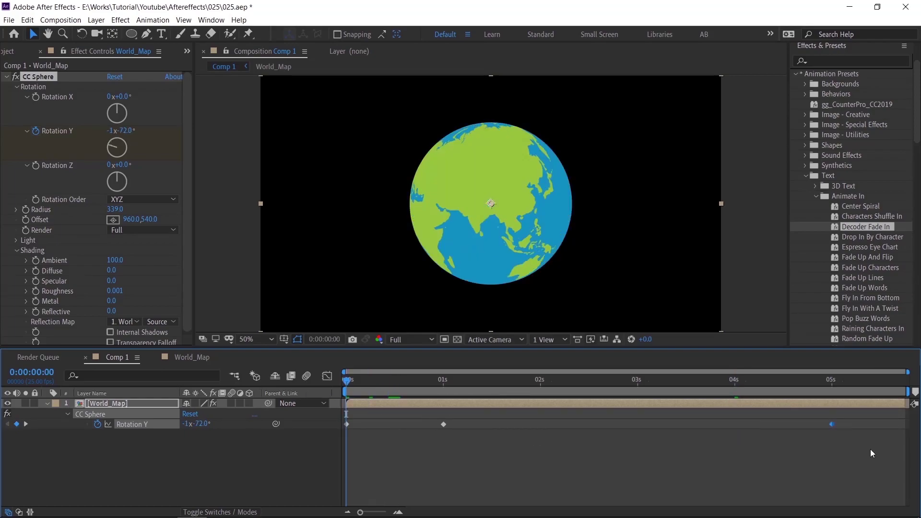
drag(859, 449, 319, 419)
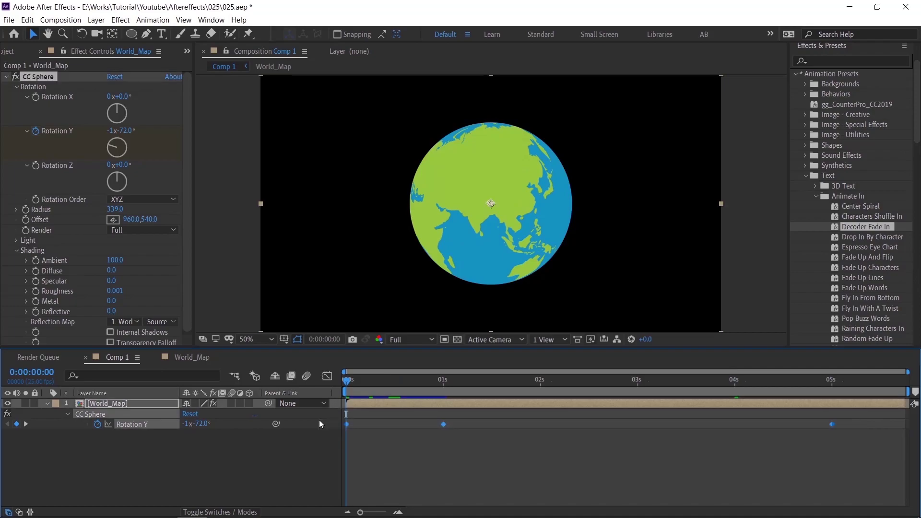
right_click(346, 420)
mouse_move(373, 416)
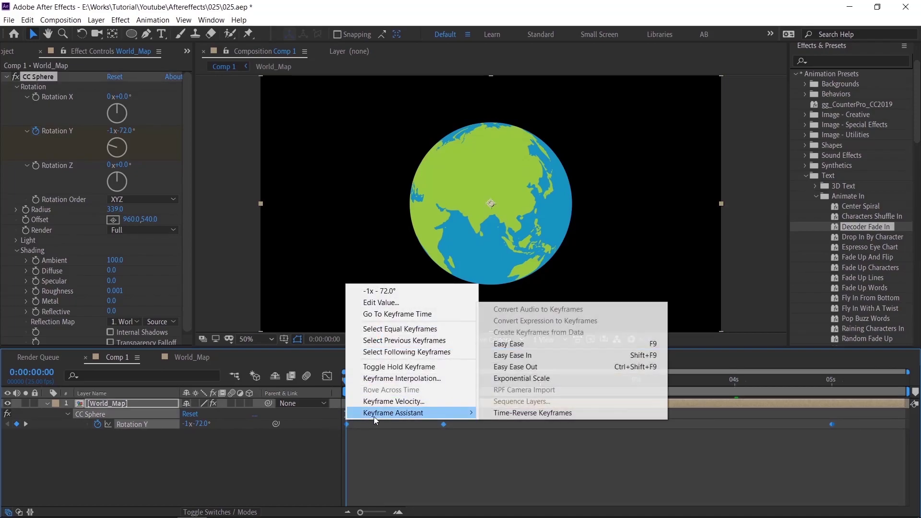
click(542, 343)
- Lengthen the ease handles between the first two Rotation Y keyframes in the speed graph for a sharper spin, and preview it
click(328, 376)
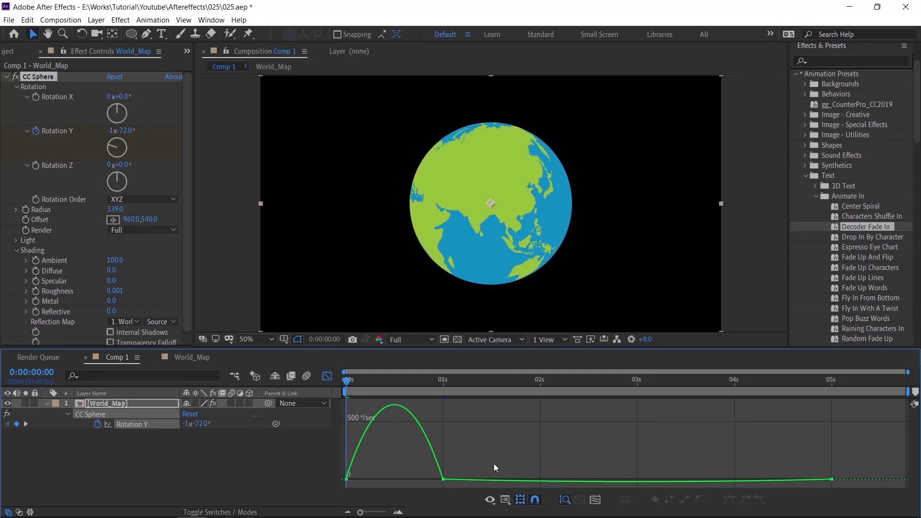
drag(423, 483, 380, 480)
key(space)
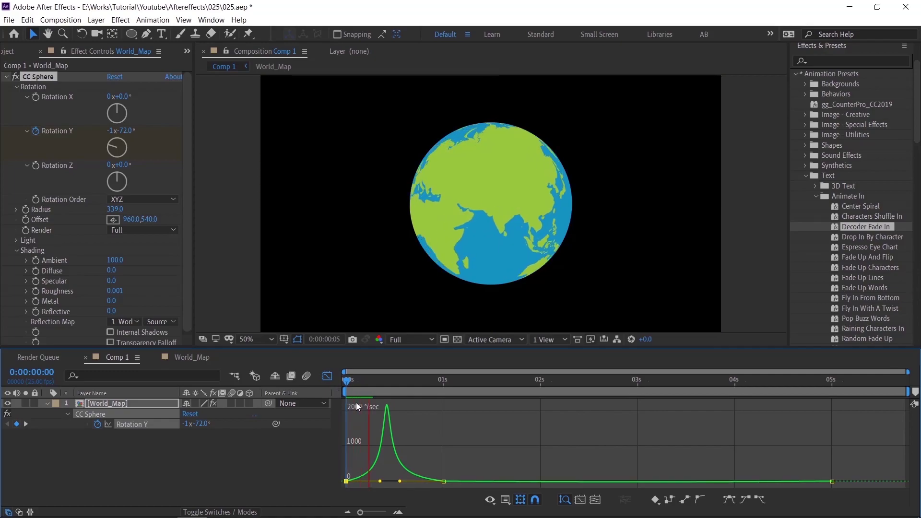
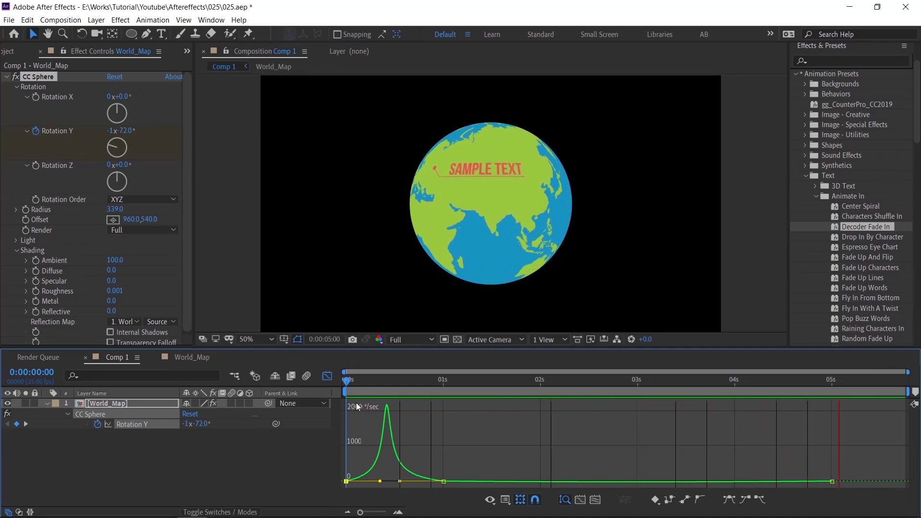
- Return to the keyframe view of the timeline and preview the globe's eased spin from the start
click(328, 375)
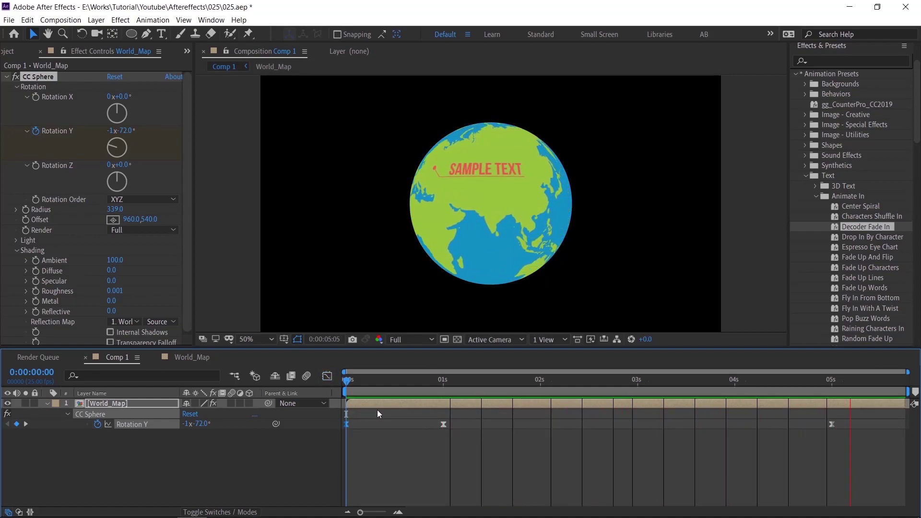
key(space)
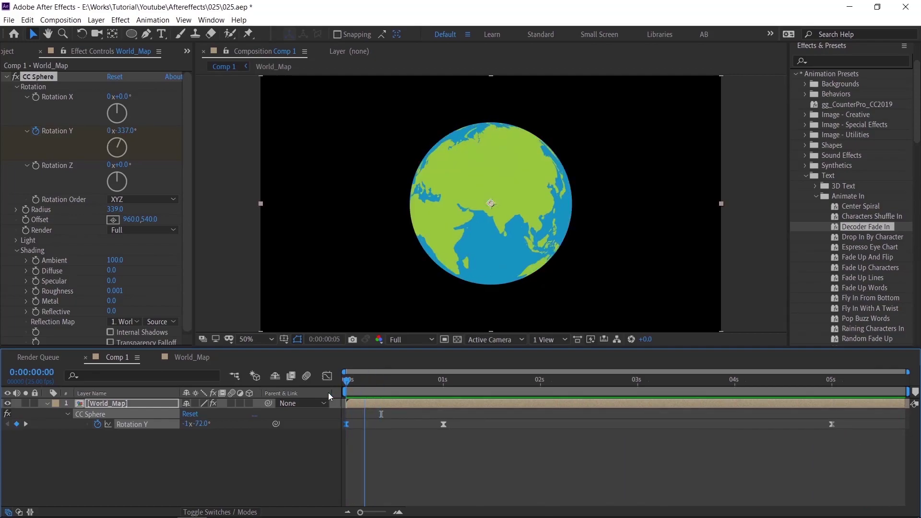
key(space)
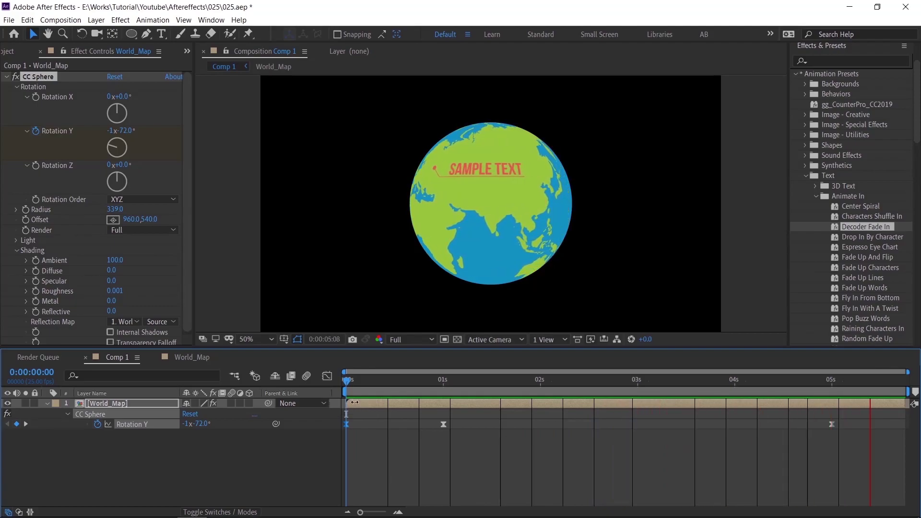
key(space)
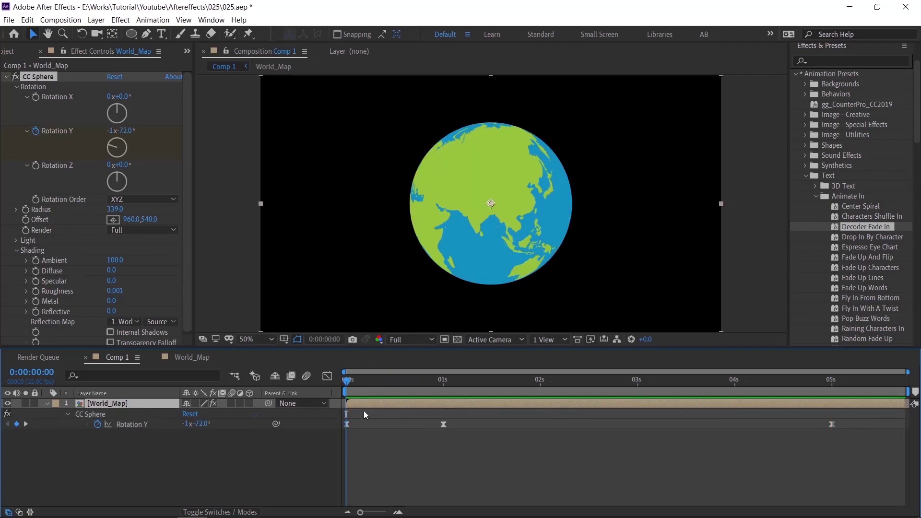
- Keyframe the CC Sphere Offset at 960.0,540.0 about half a second in, and at 2401.0,540.0 at 0:00:00:00
click(363, 411)
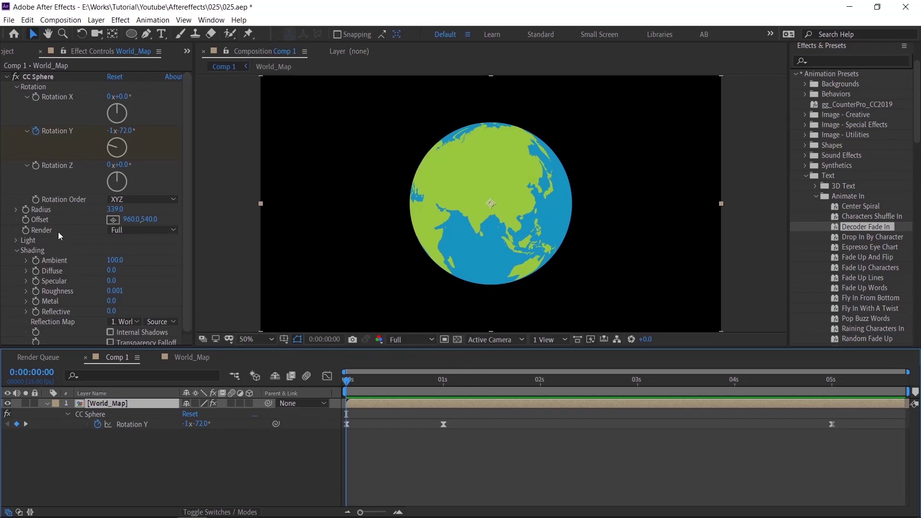
click(27, 218)
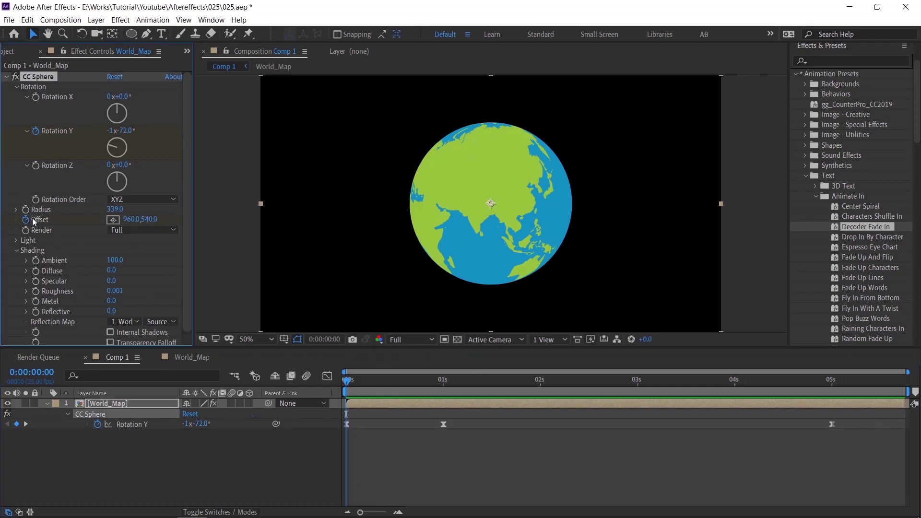
click(372, 404)
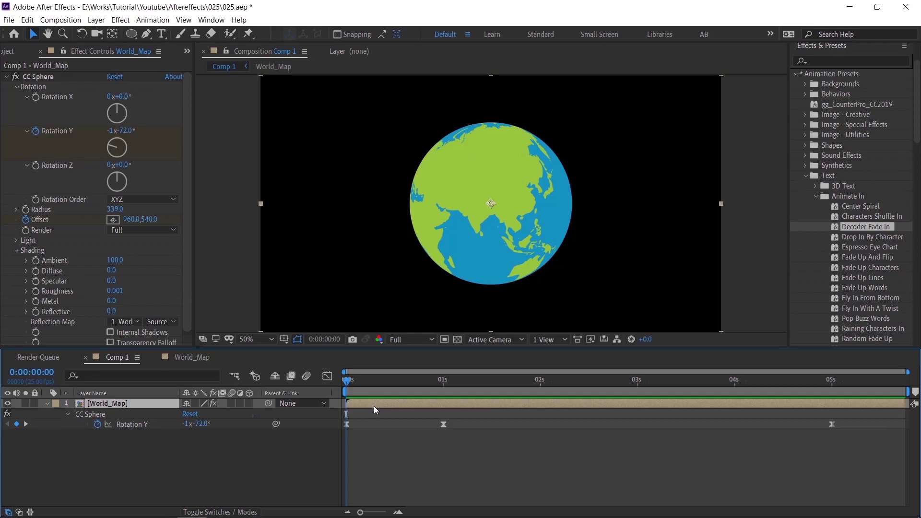
key(u)
key(u)
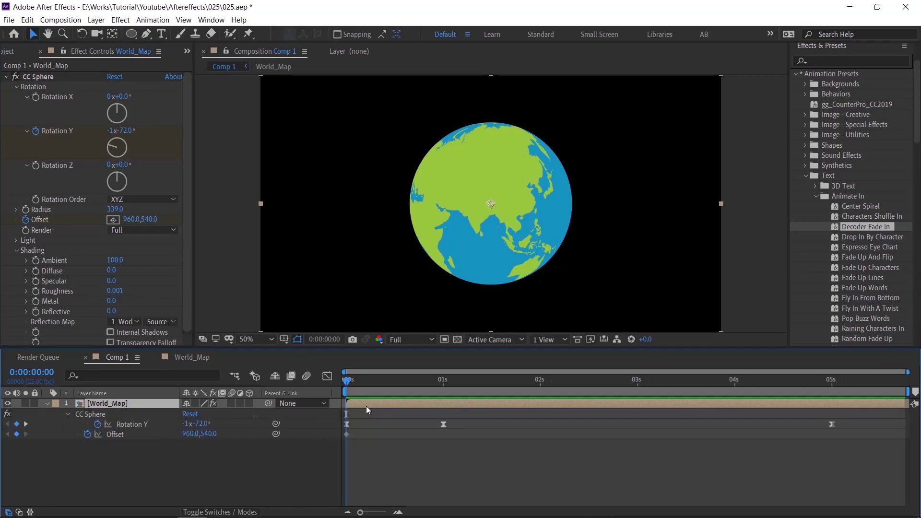
drag(346, 431, 398, 436)
drag(187, 434, 799, 434)
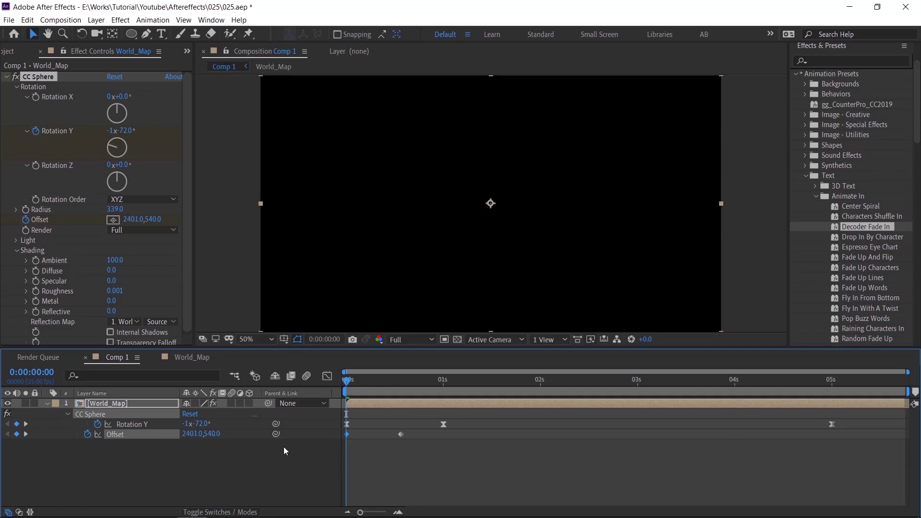
- Apply Easy Ease to both Offset keyframes
drag(402, 456, 338, 435)
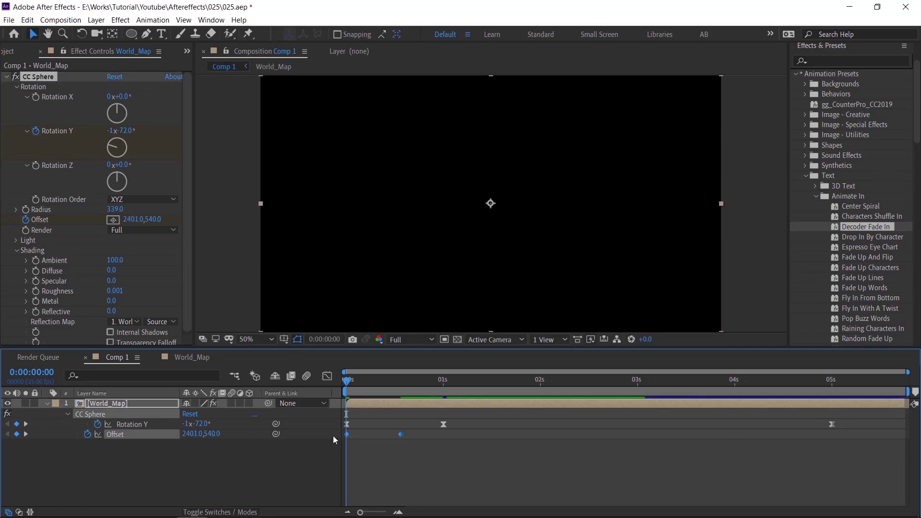
right_click(345, 434)
mouse_move(388, 426)
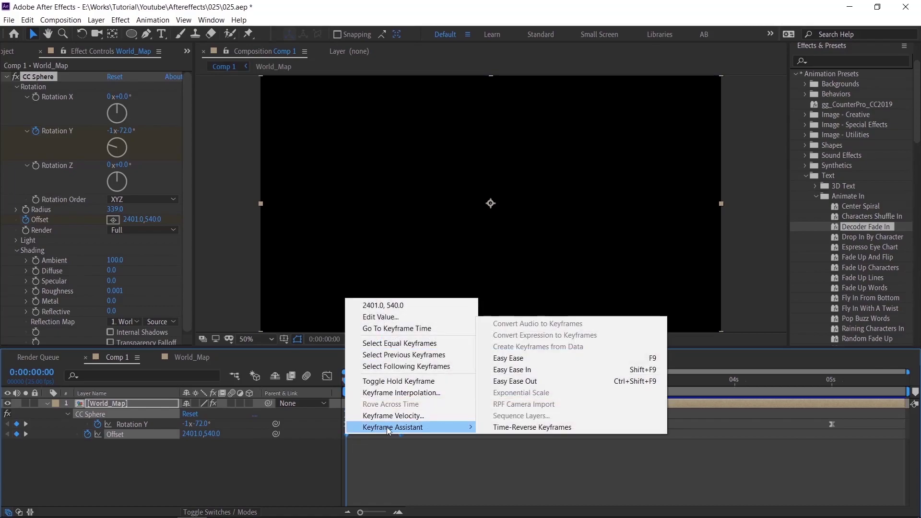
click(520, 367)
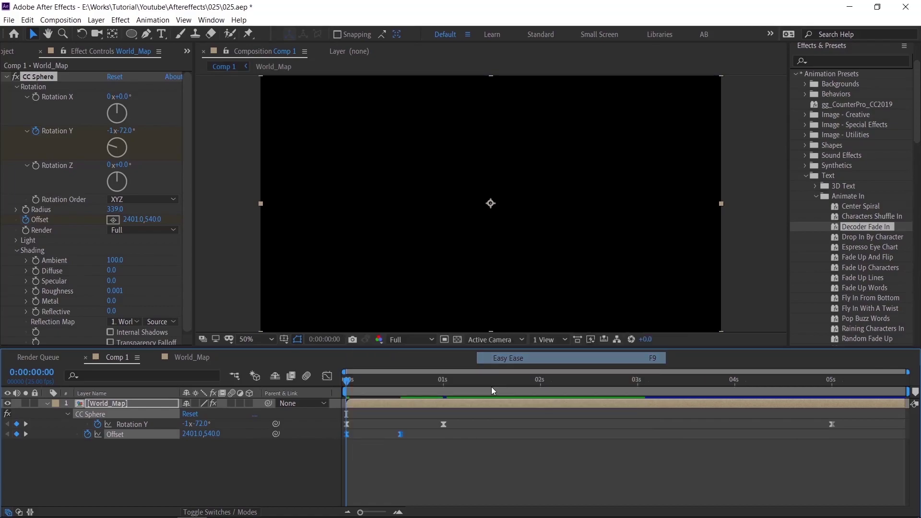
- Lengthen the ease handles between the two Offset keyframes in the speed graph for a sharper slide-in, and preview it
click(327, 377)
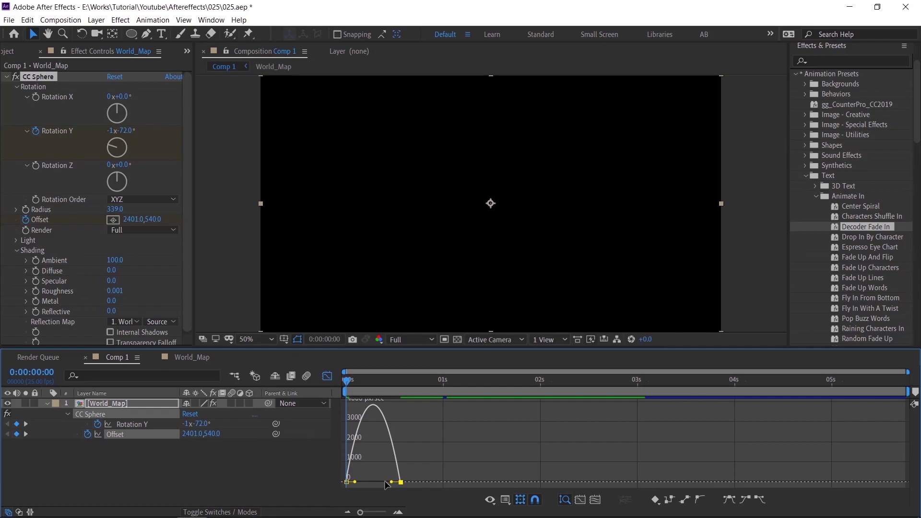
drag(391, 481, 363, 482)
key(space)
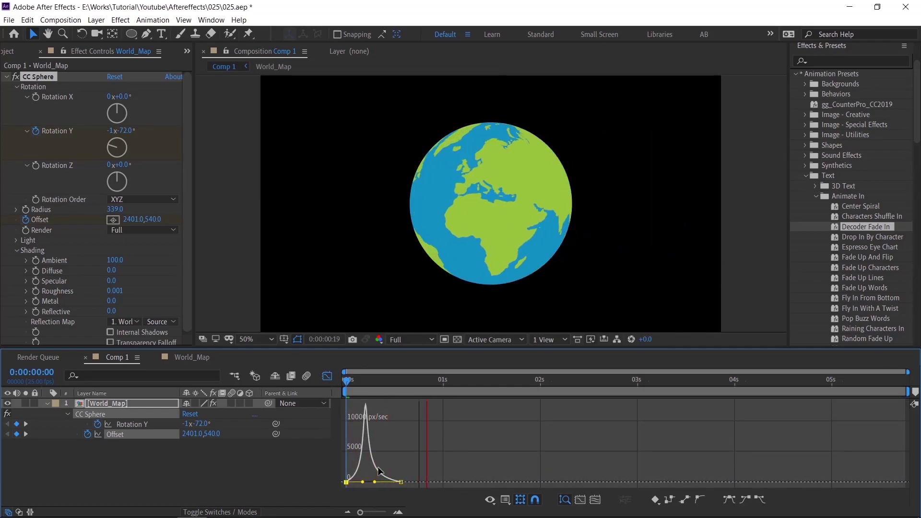
click(327, 376)
key(space)
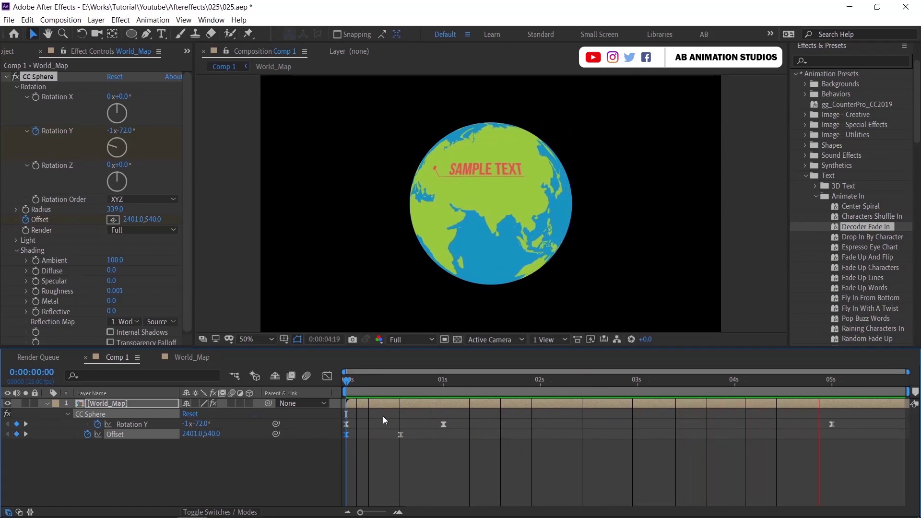
key(space)
- Extend the composition's duration to about 10 seconds and the World_Map layer to nearly 8 seconds, and preview from the start
drag(843, 386, 834, 388)
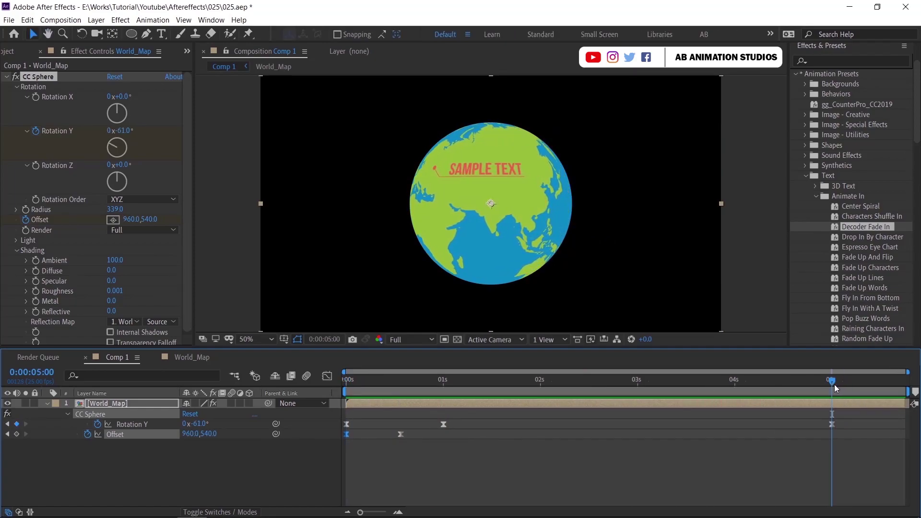
right_click(715, 476)
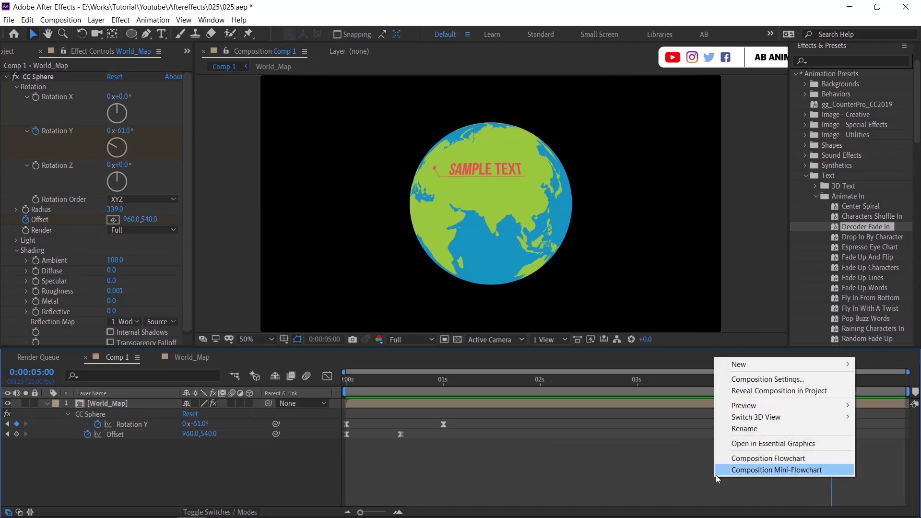
click(769, 379)
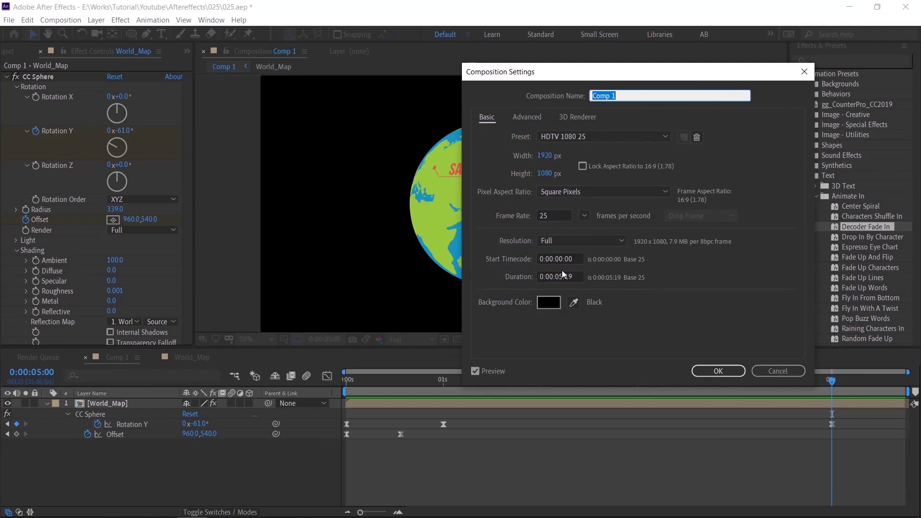
click(561, 277)
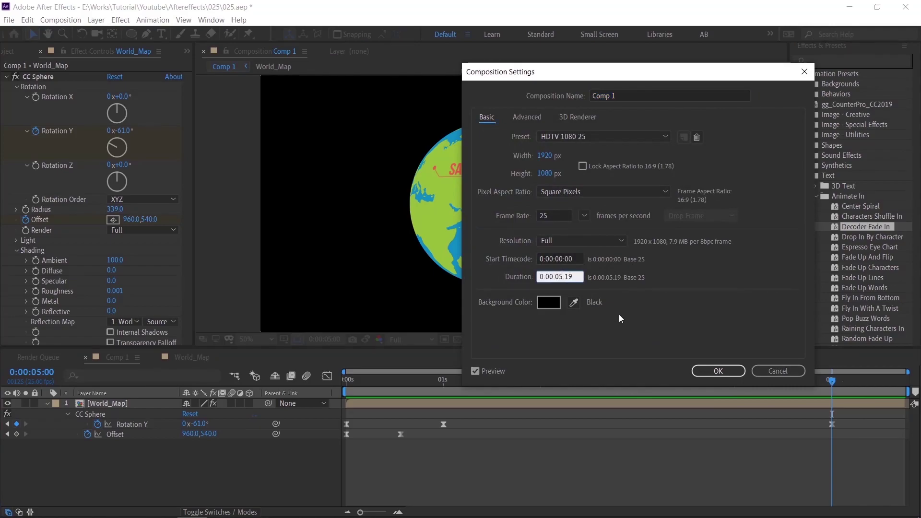
key(BackSpace)
key(BackSpace)
text(10)
key(Return)
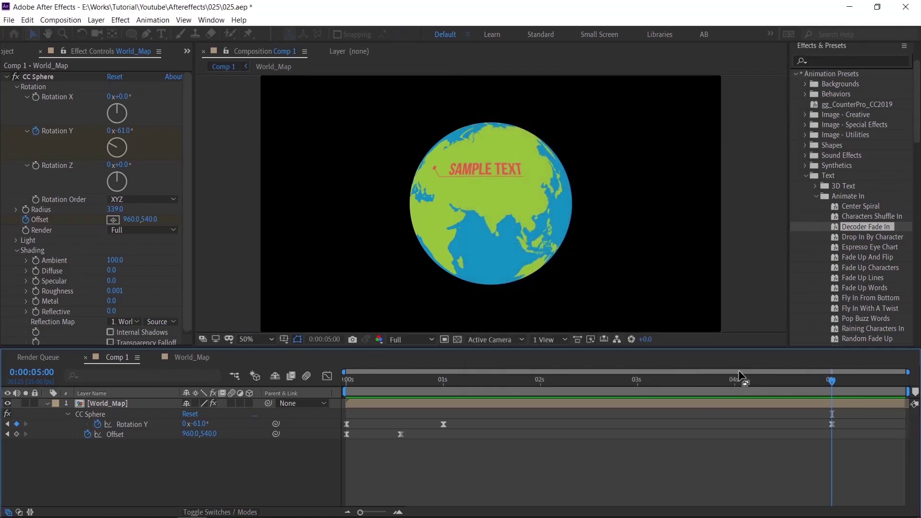
drag(745, 404, 891, 400)
drag(688, 391, 320, 387)
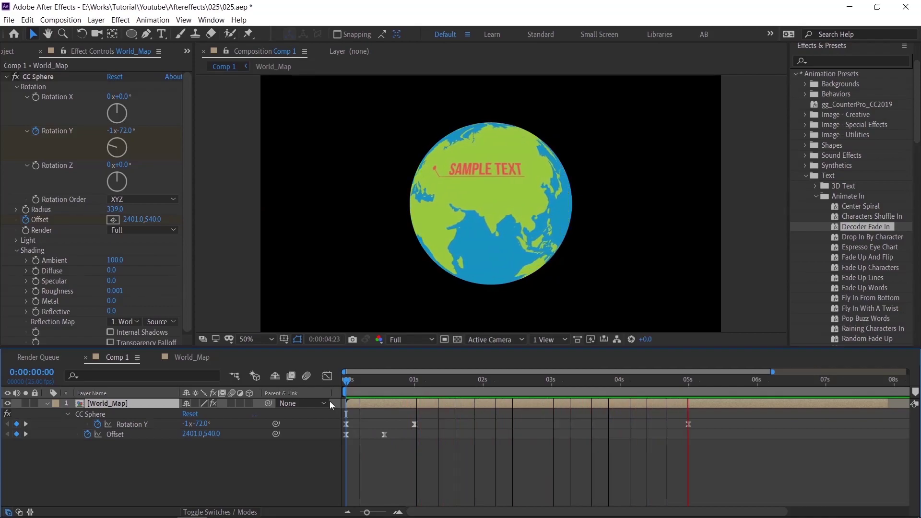
- Hold the Offset with a keyframe at 0:00:05:07, move the globe out of frame to -441.0,540.0 at 0:00:06:00, and preview the exit
mouse_move(706, 388)
mouse_down()
mouse_move(695, 387)
mouse_move(708, 390)
mouse_up()
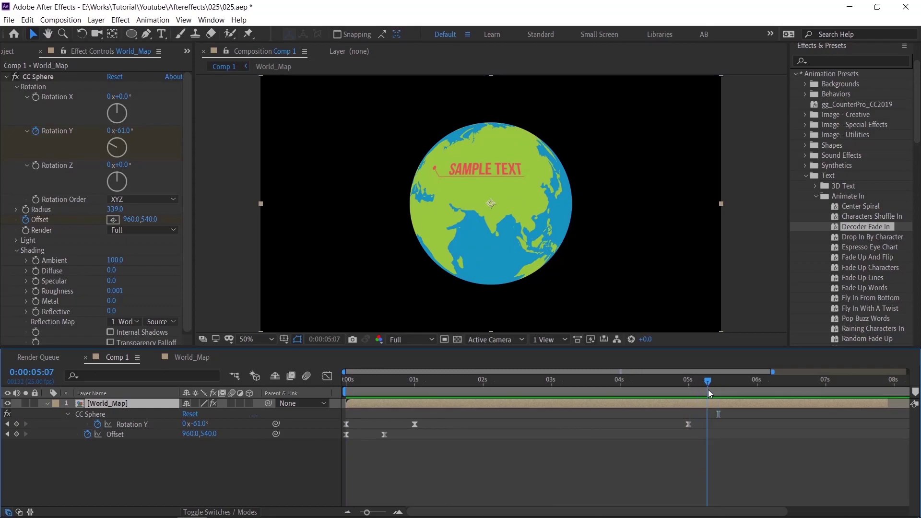
click(21, 433)
drag(734, 385, 752, 389)
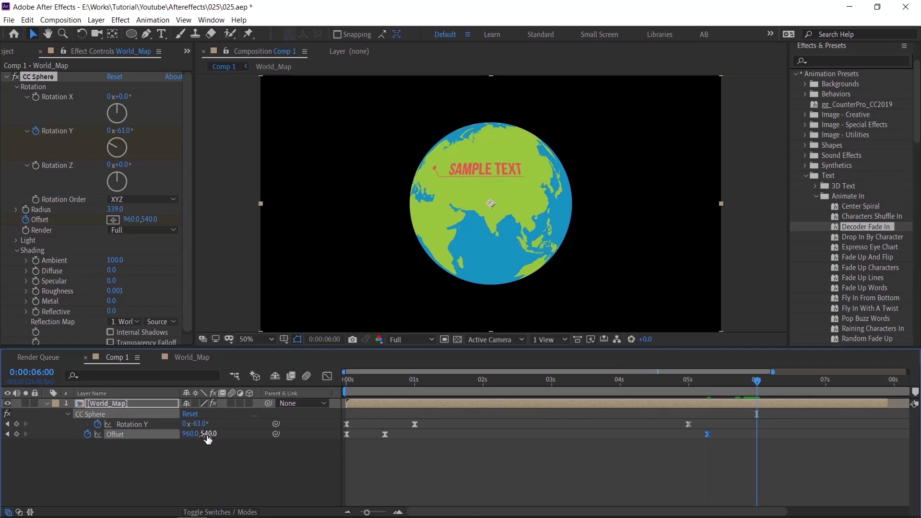
drag(201, 434, 19, 434)
key(ctrl+z)
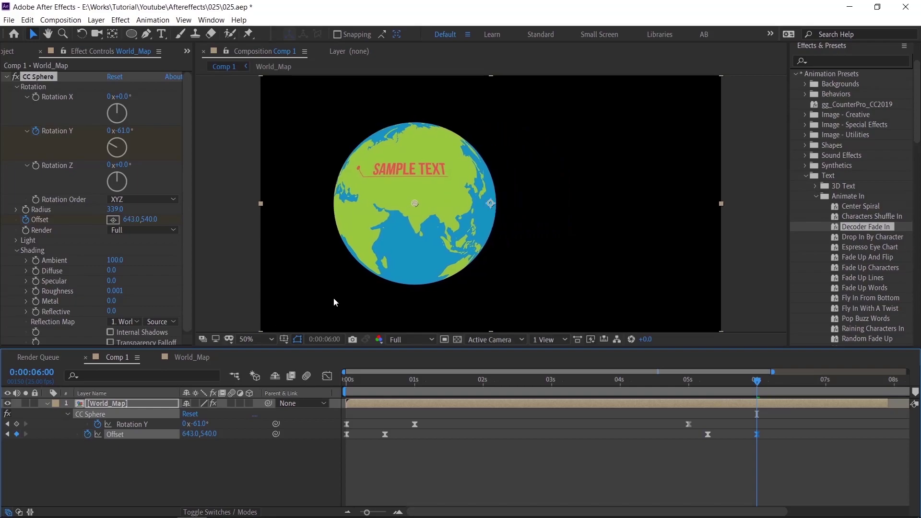
drag(413, 203, 153, 194)
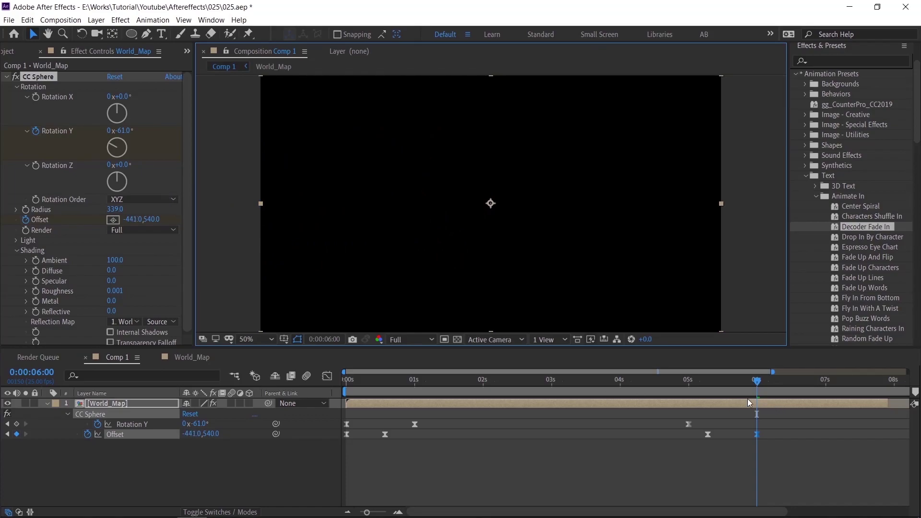
click(686, 396)
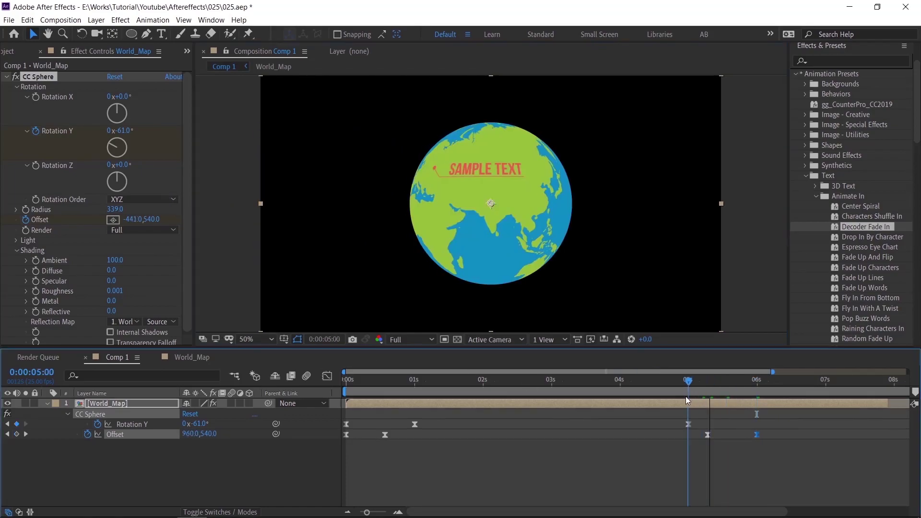
drag(704, 395, 750, 394)
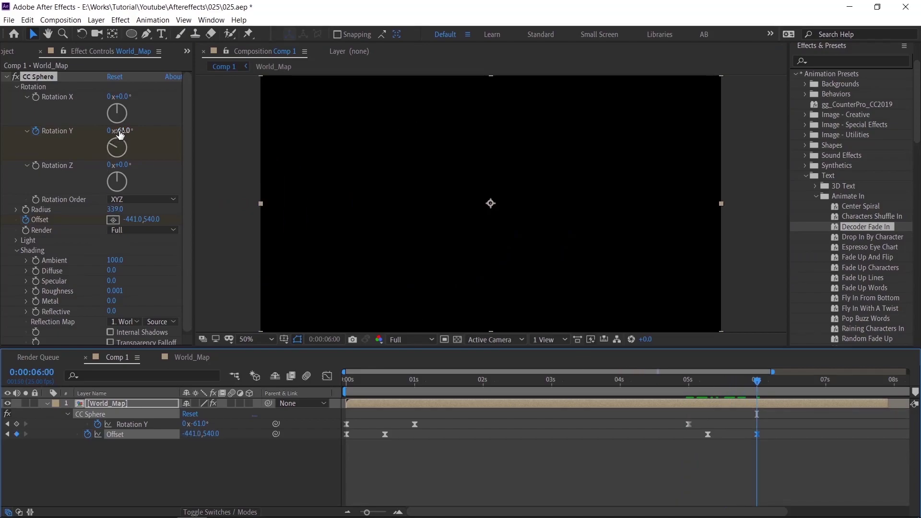
- Try a Rotation Y keyframe of 126° at 0:00:06:00 for the globe's exit
drag(120, 135, 169, 130)
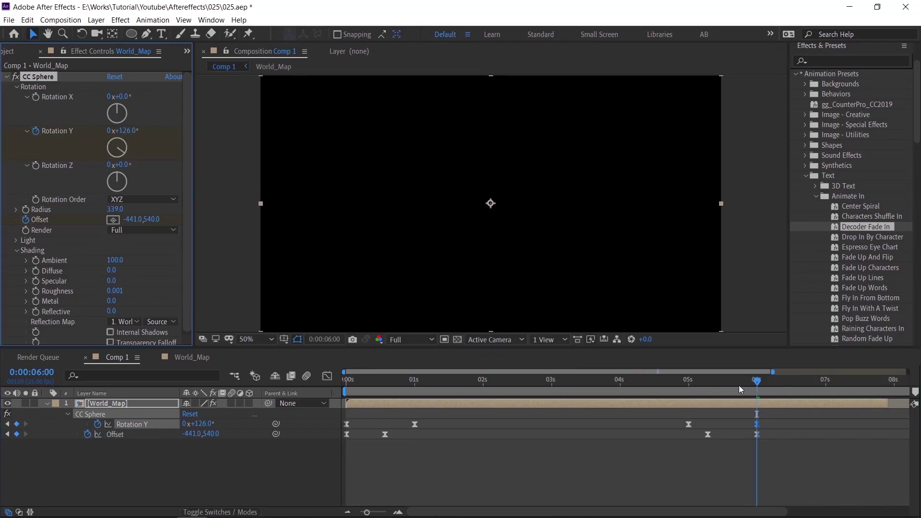
mouse_move(739, 390)
mouse_down()
mouse_move(689, 390)
mouse_move(750, 390)
mouse_up()
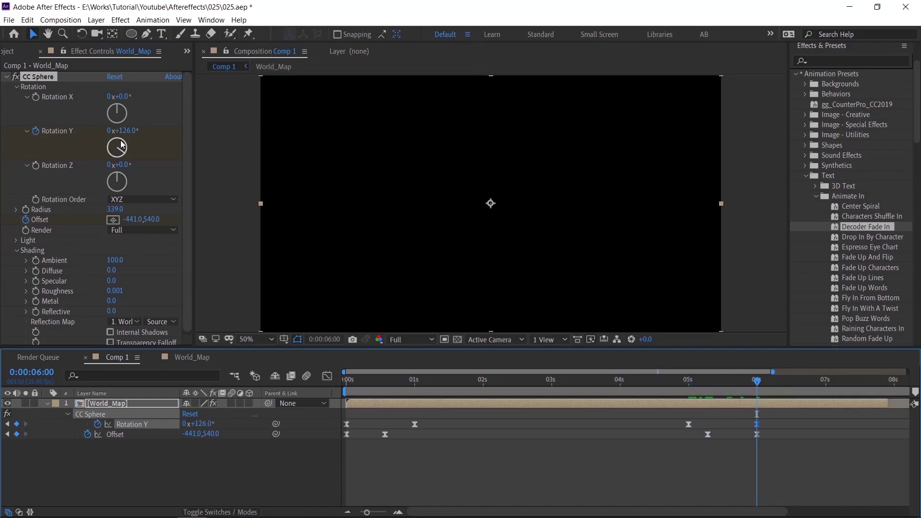
key(ctrl+z)
- Keyframe a negative Rotation Y turn at 0:00:06:00, preview the exit, and increase the turn to -160°
drag(124, 133, 98, 134)
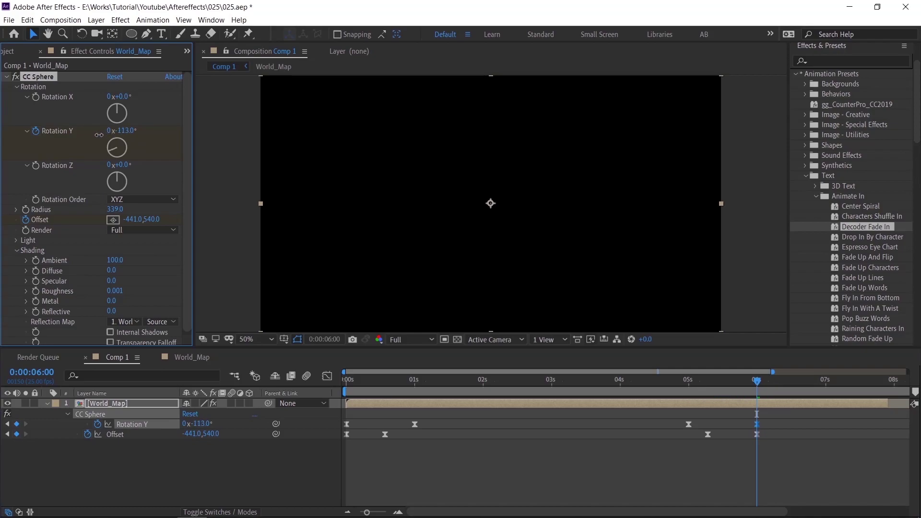
drag(683, 389, 673, 390)
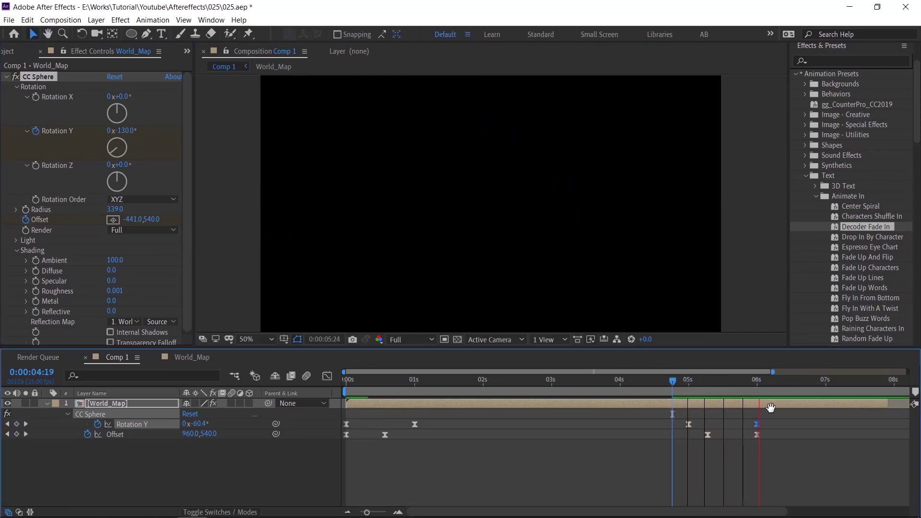
key(space)
drag(693, 385, 690, 385)
key(space)
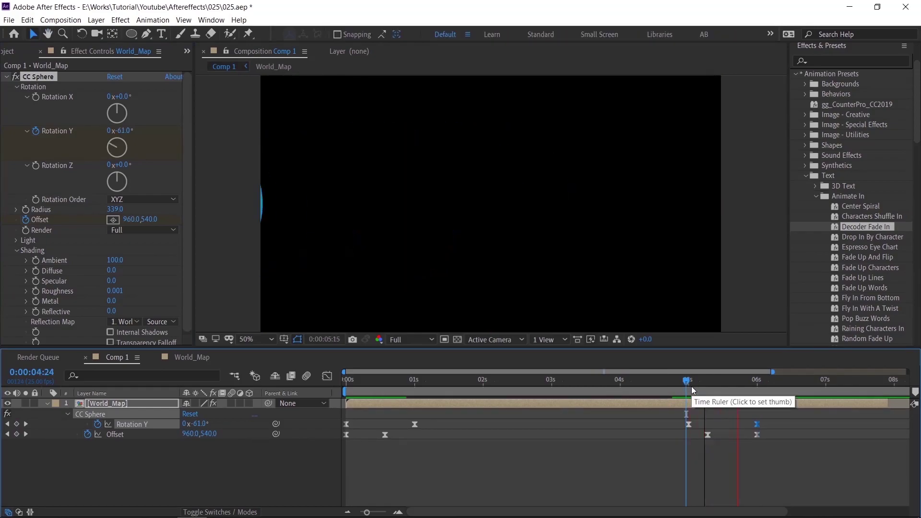
drag(747, 382, 753, 384)
drag(126, 131, 117, 133)
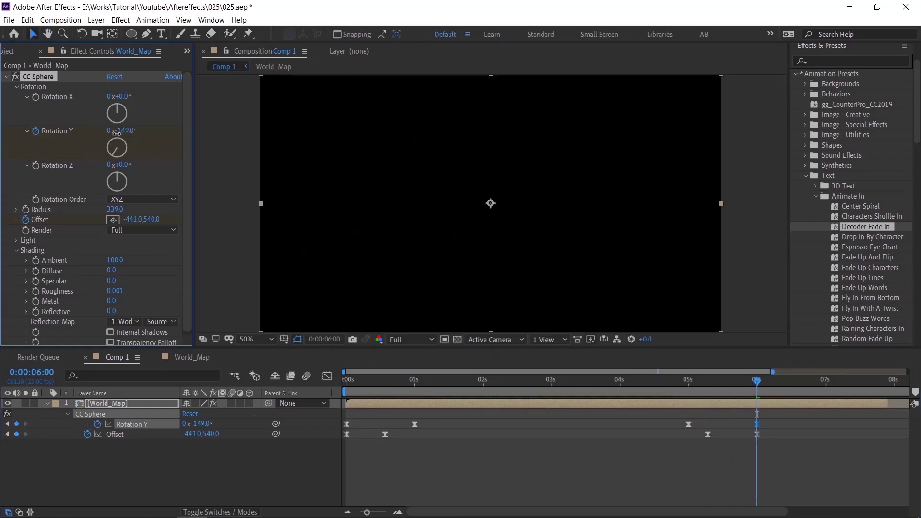
- Lengthen the ease handles between the last two Rotation Y keyframes in the speed graph
click(325, 375)
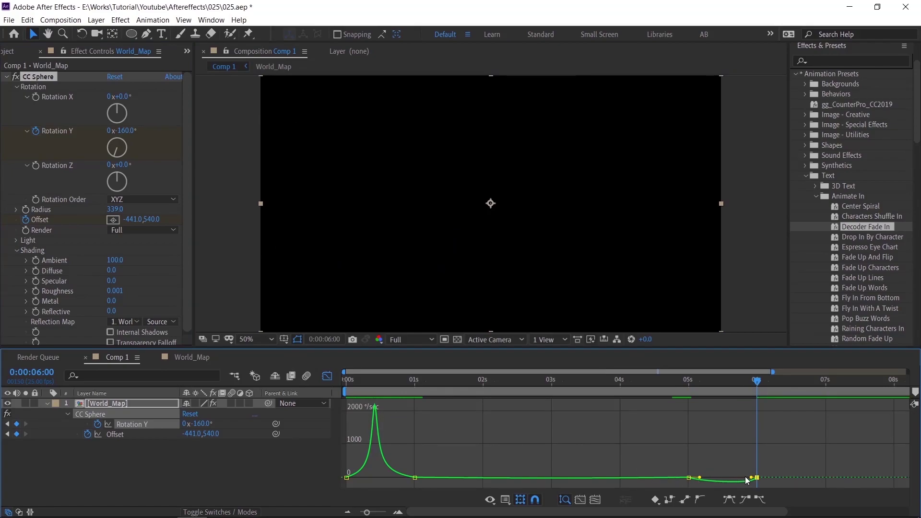
drag(750, 478, 727, 479)
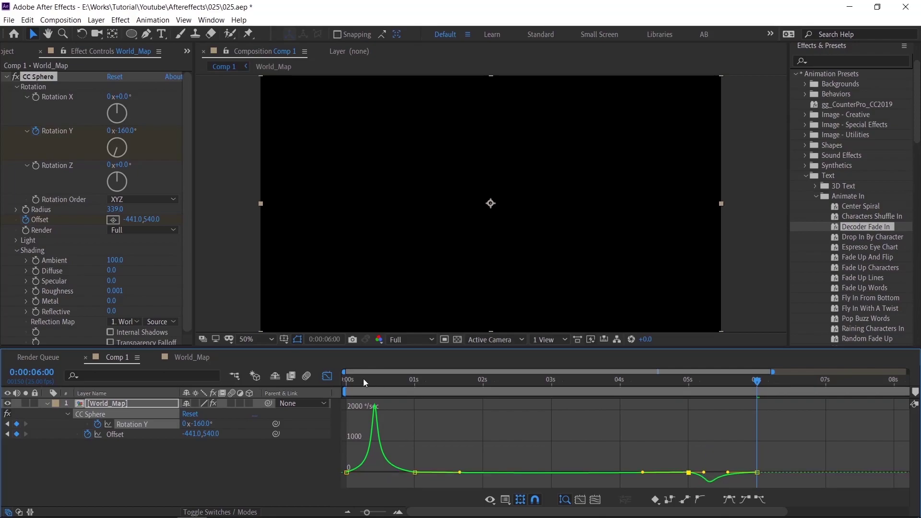
- Preview the globe's exit from 0:00:04:20 to past 0:00:06:00
click(327, 376)
click(674, 385)
key(space)
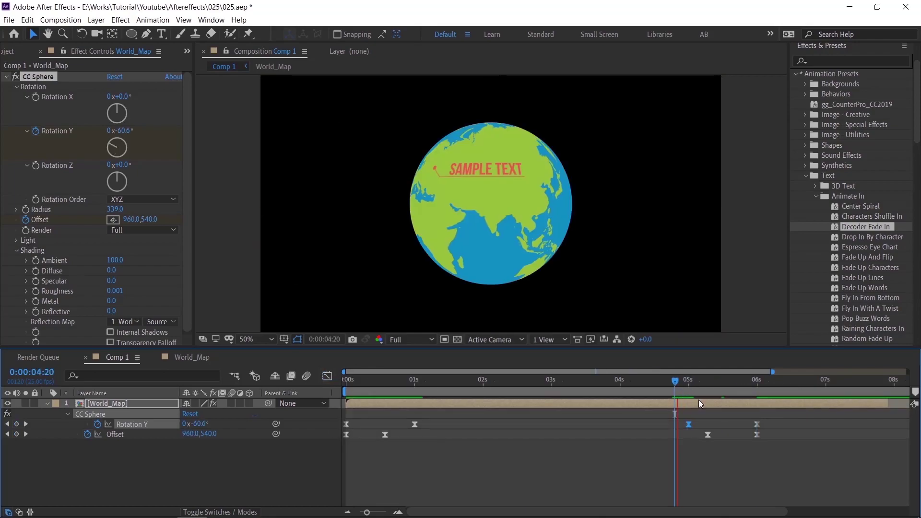
key(space)
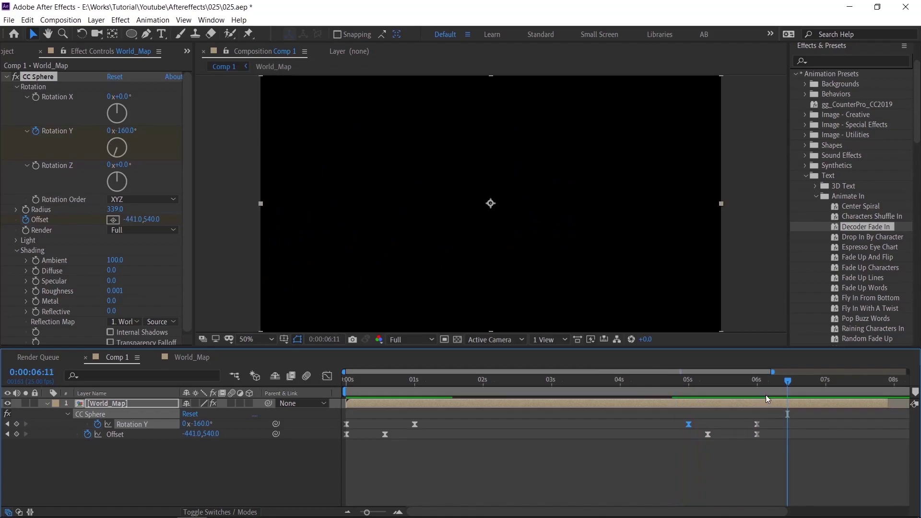
- End the work area at 0:00:06:00, trim the composition to it, and preview the whole animation
key(j)
key(n)
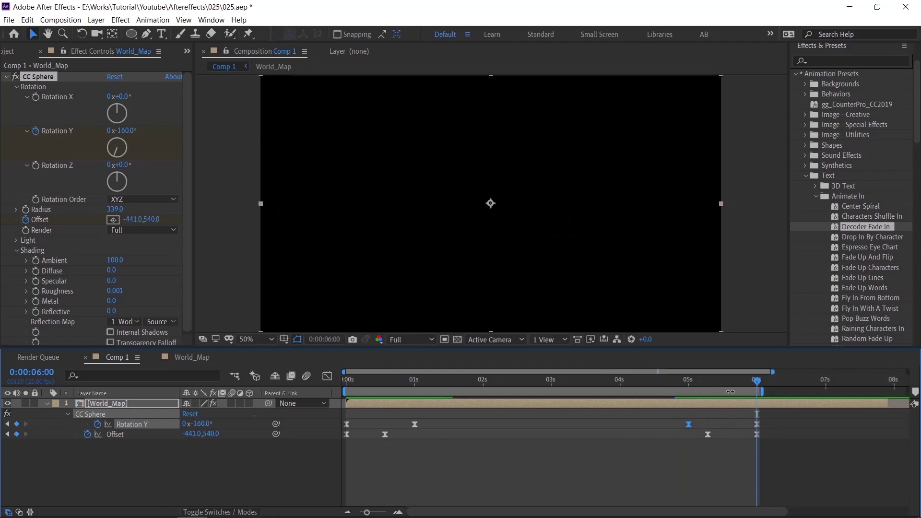
right_click(729, 392)
click(770, 419)
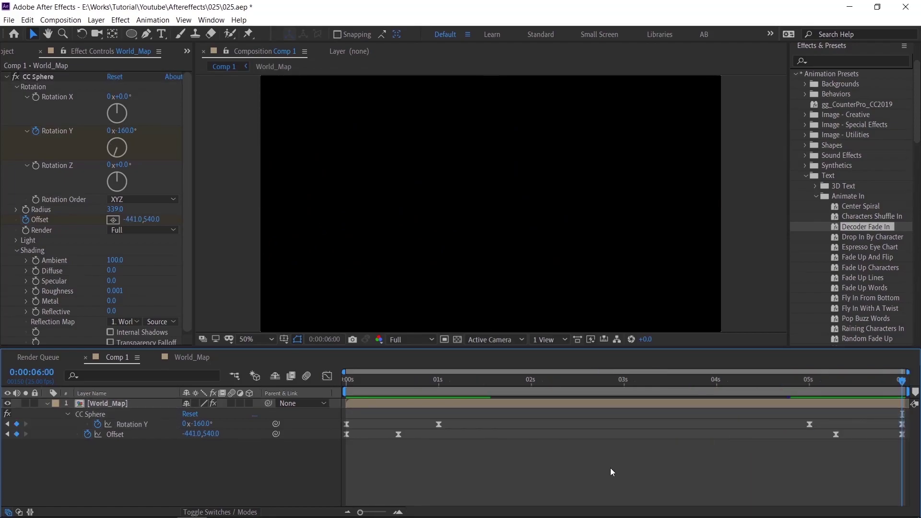
key(space)
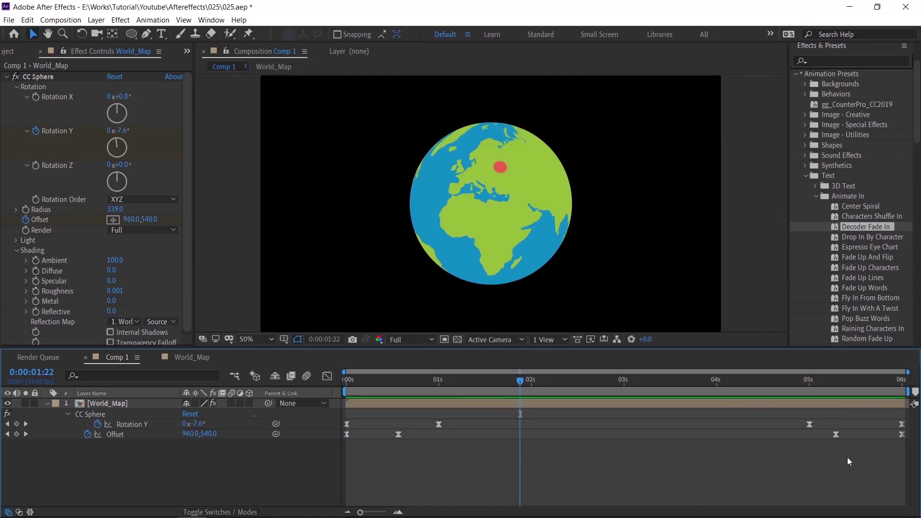
- Lengthen the ease handles between the last two Offset keyframes in the speed graph
click(835, 434)
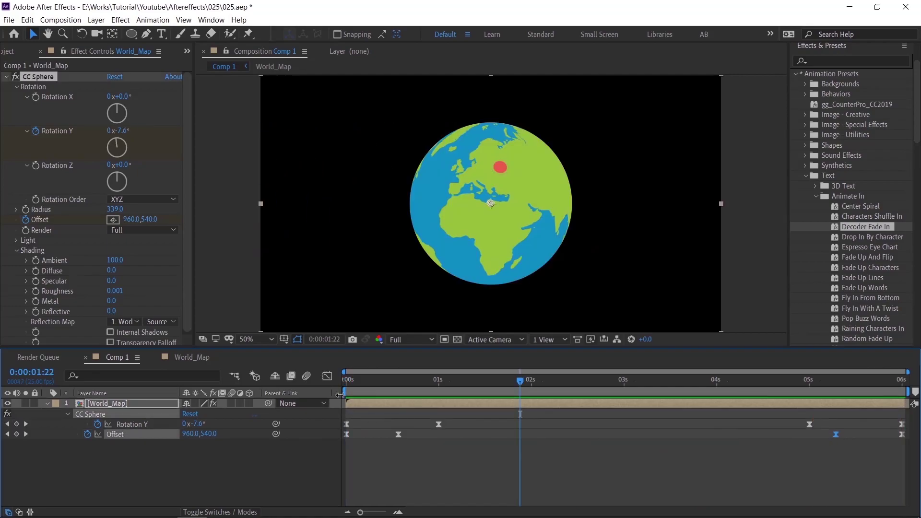
click(327, 376)
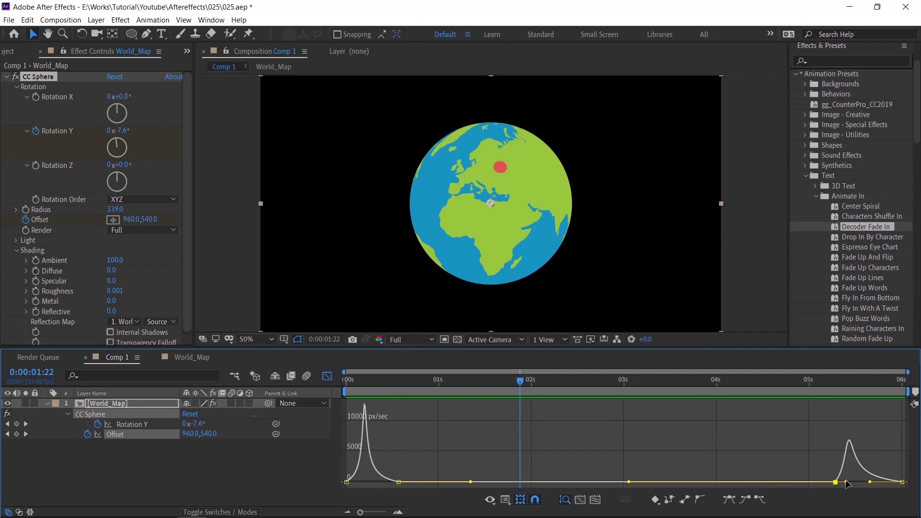
drag(847, 483, 875, 482)
click(327, 375)
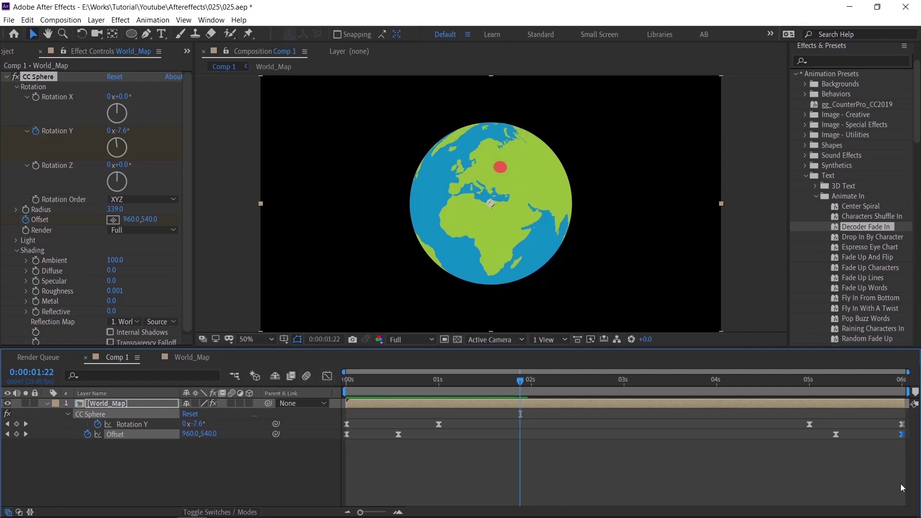
- Move the third Offset keyframe to 0:00:05:00, in line with the Rotation Y keyframe, and preview from the start
click(810, 434)
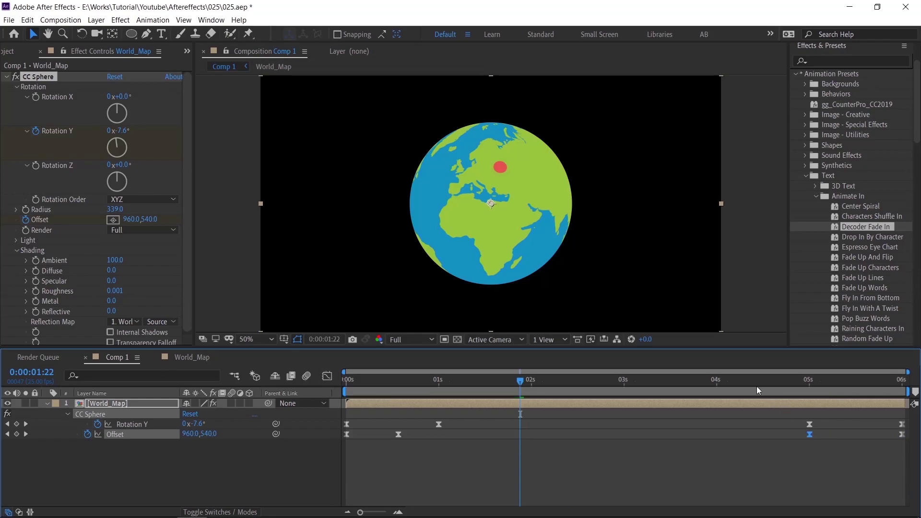
drag(746, 385, 251, 392)
key(space)
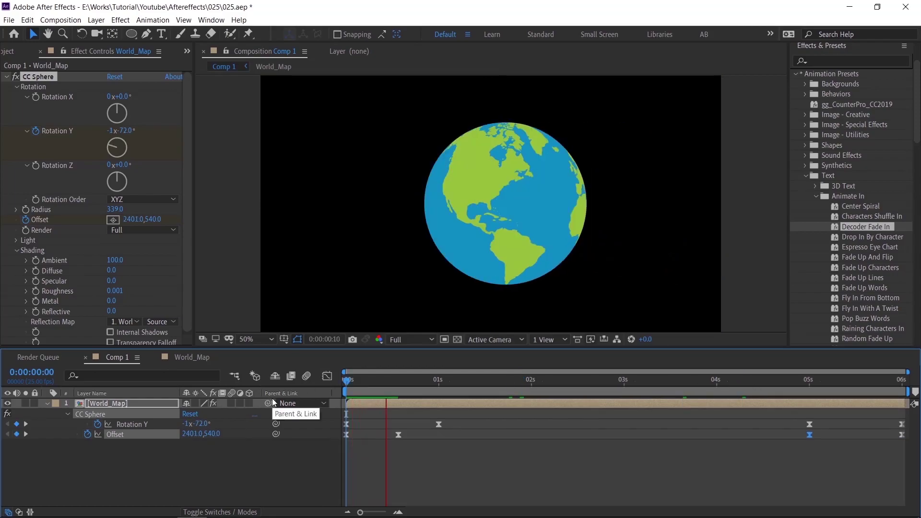
- Move the second Offset keyframe to 0:00:01:00, in line with the Rotation Y keyframe, and preview from the start
drag(398, 435, 439, 434)
drag(399, 392, 307, 387)
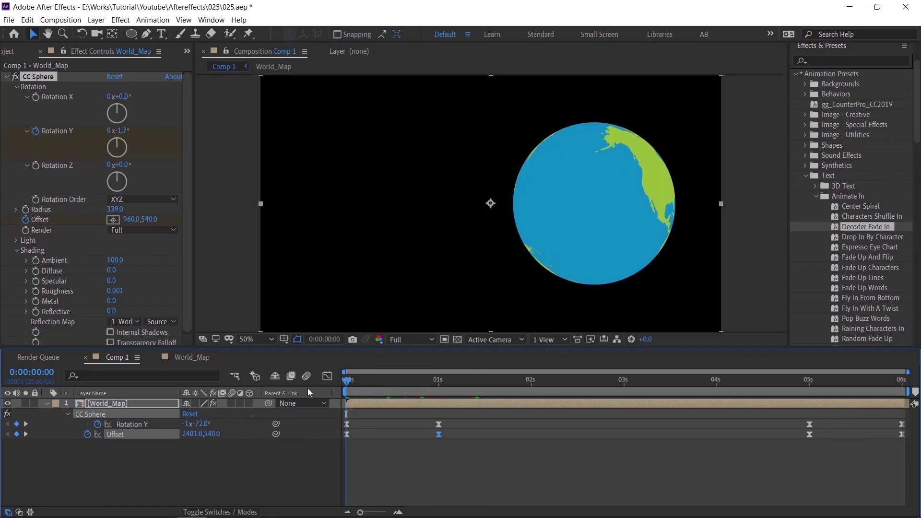
key(space)
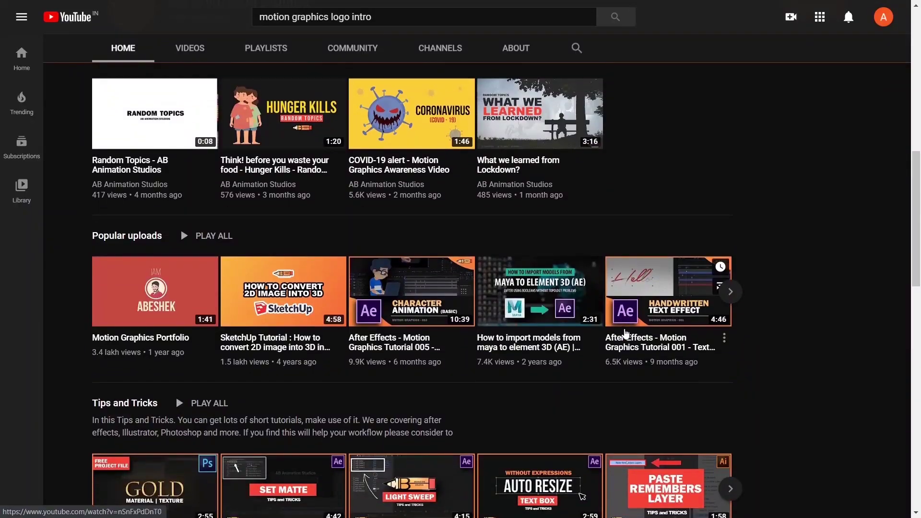
- On YouTube, subscribe to the AB Animation Studios channel and turn on its notifications
scroll(626, 332, down, 6)
scroll(627, 331, up, 9)
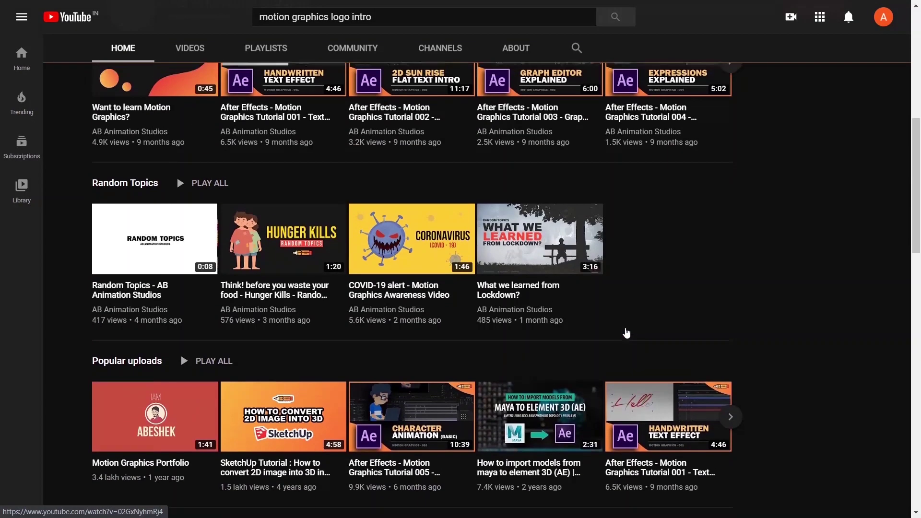
scroll(626, 333, up, 8)
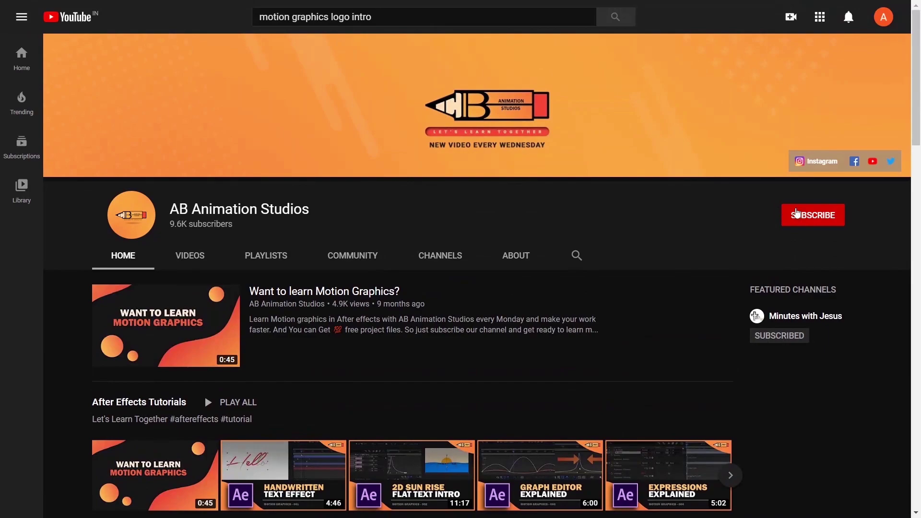
click(799, 212)
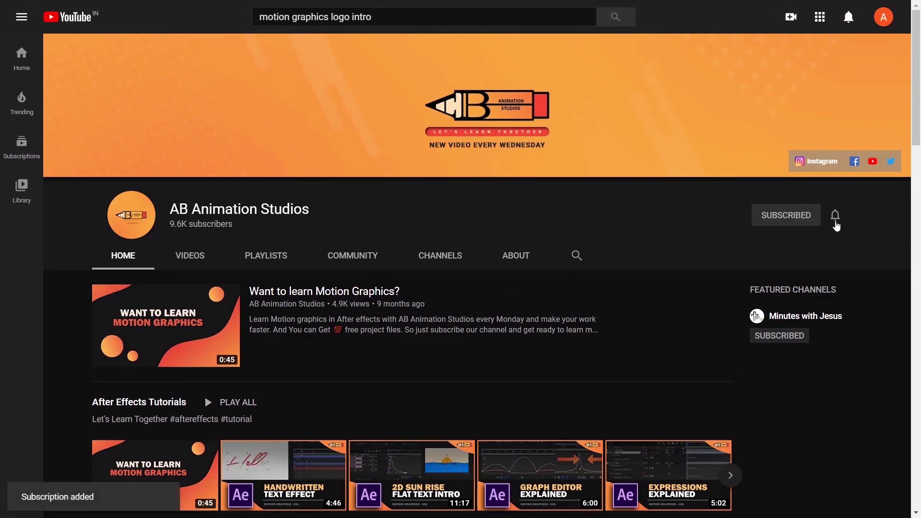
click(836, 221)
click(820, 242)
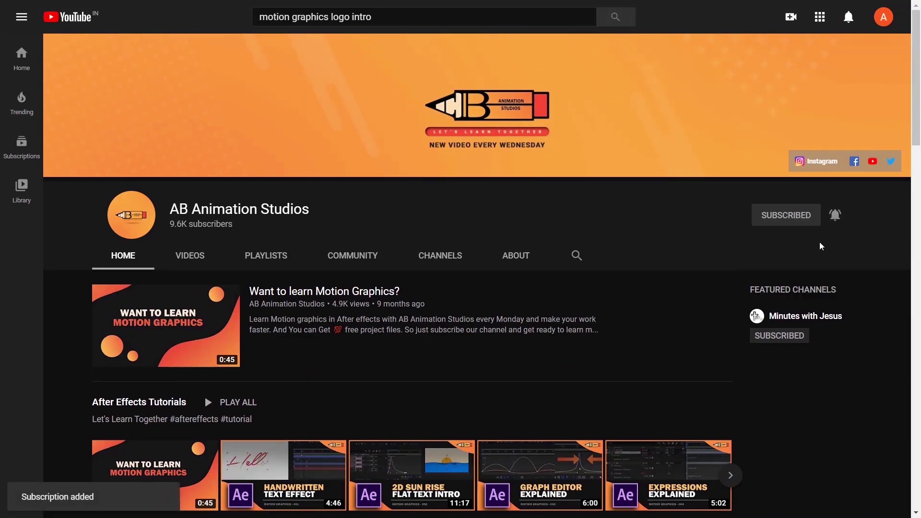